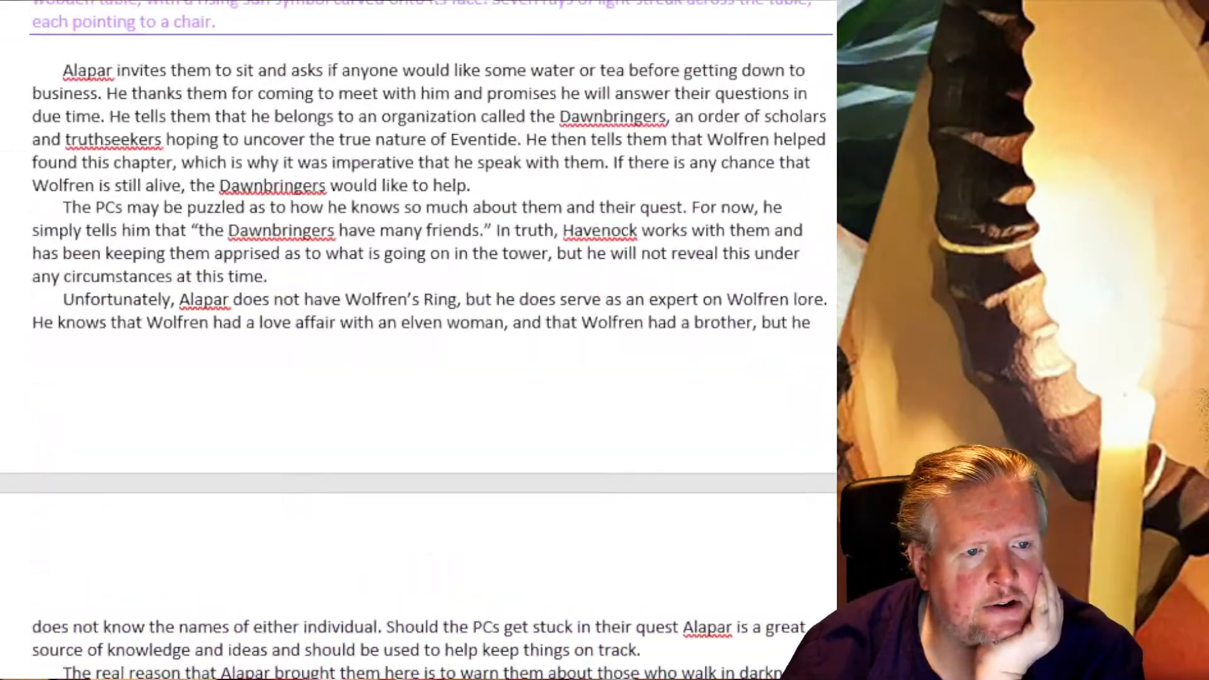
Step: Review the adventure draft's location sections, from the Alapar meeting through Greenleaf, the House of Order and Jiratha's Home to Remembering Stone
scroll(428, 340, "up", 10)
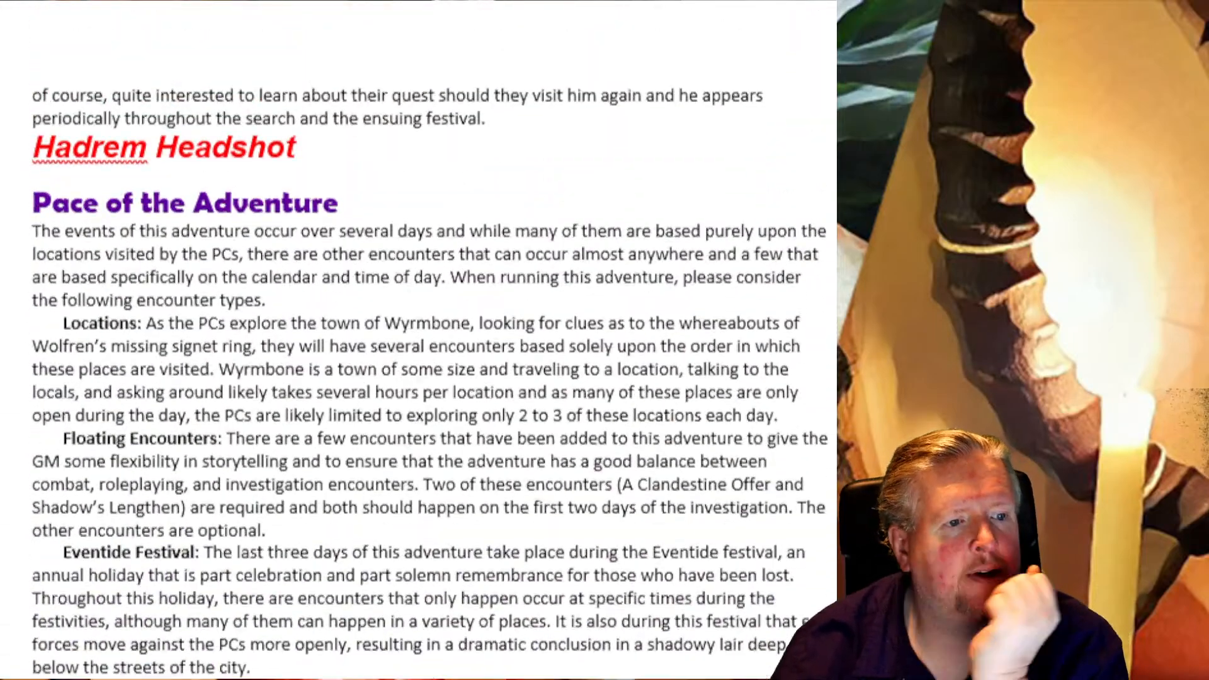
scroll(428, 340, "up", 15)
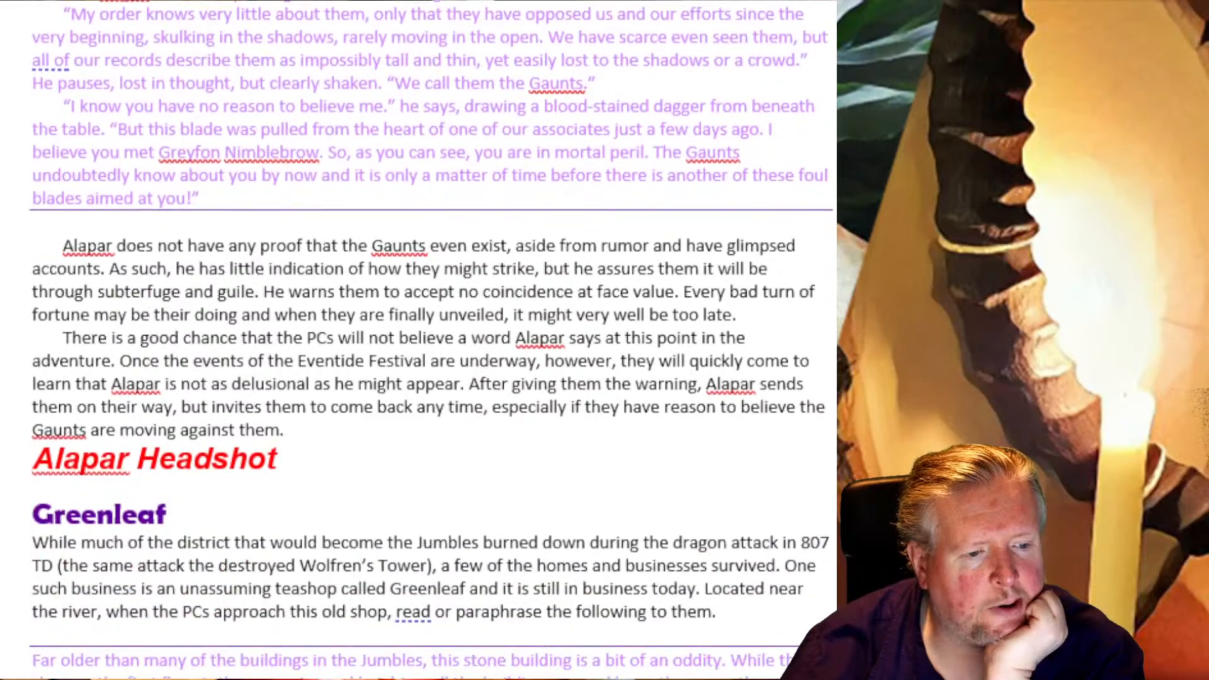
scroll(428, 315, "down", 10)
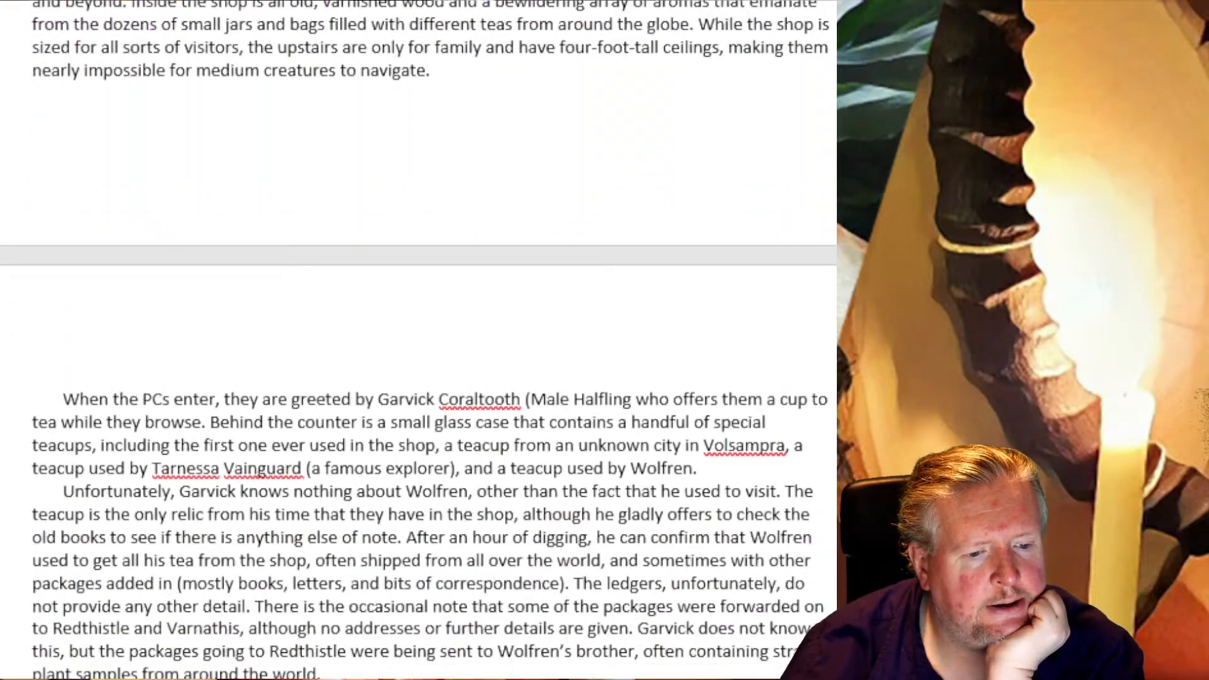
scroll(418, 340, "down", 15)
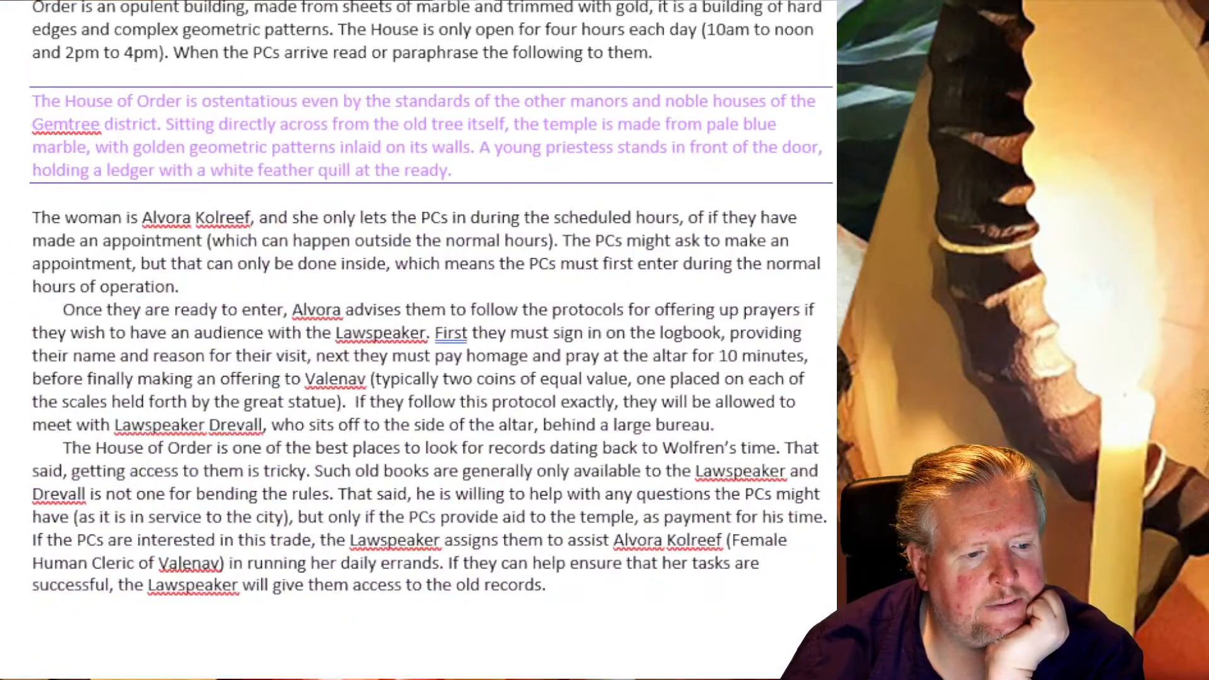
scroll(418, 340, "down", 4)
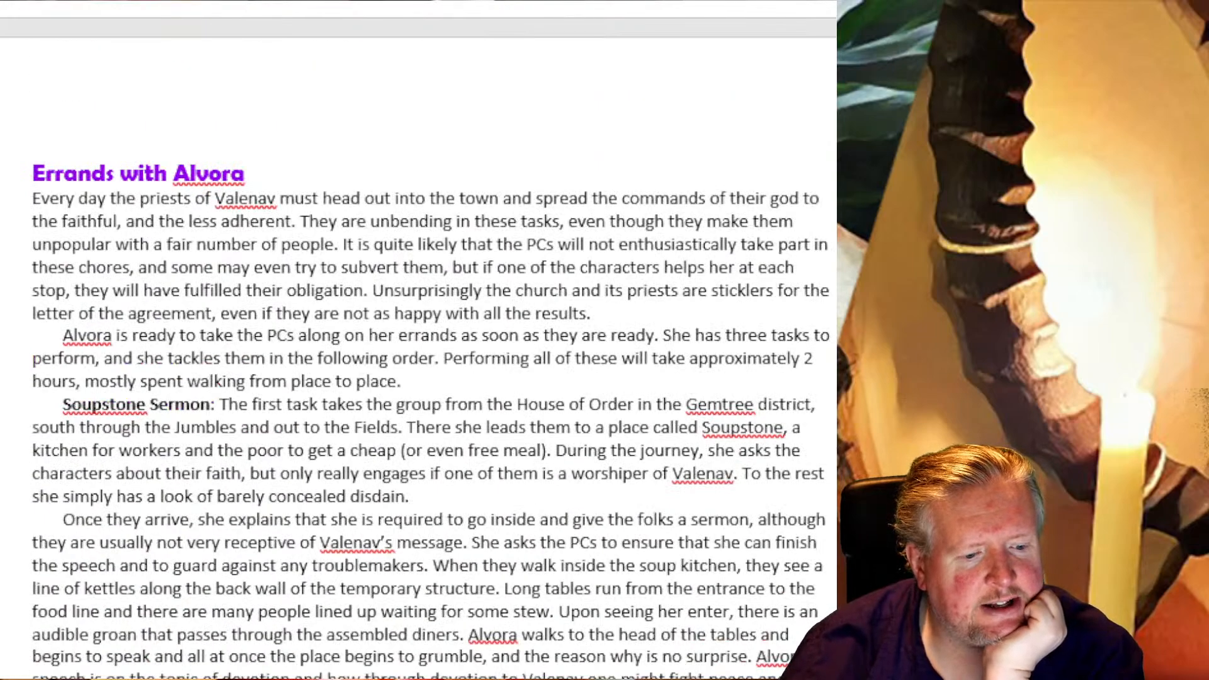
scroll(418, 340, "down", 6)
scroll(419, 340, "down", 12)
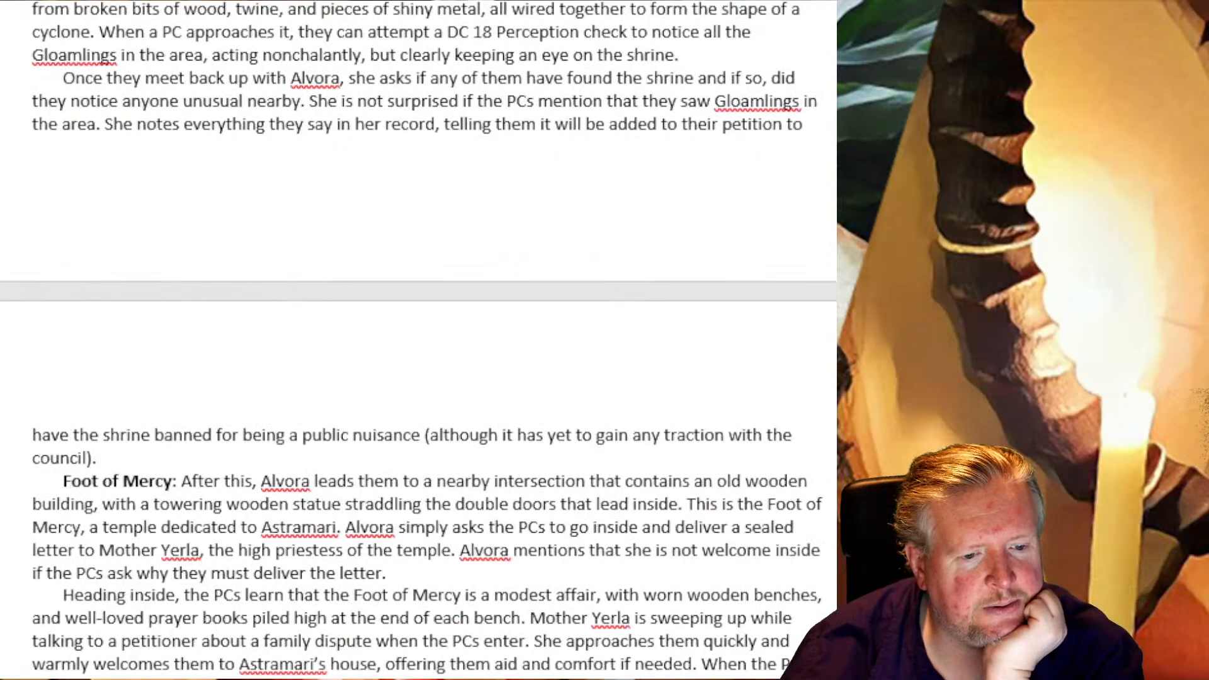
scroll(419, 340, "down", 9)
scroll(418, 340, "down", 4)
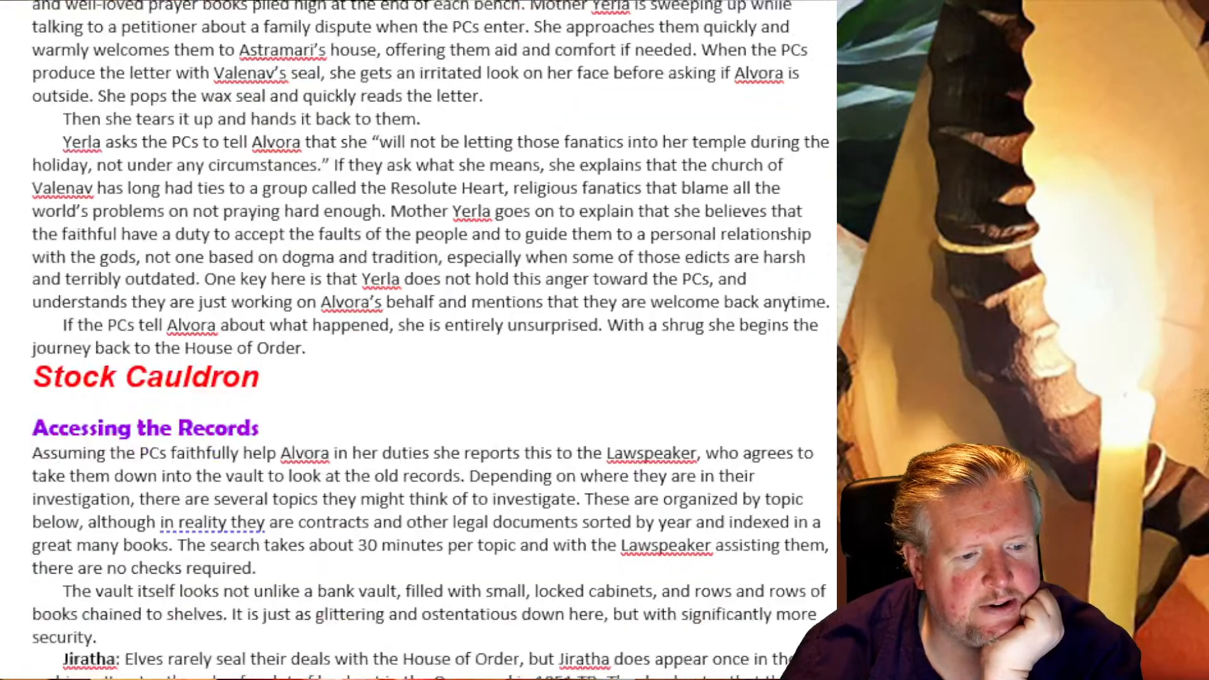
scroll(419, 340, "down", 14)
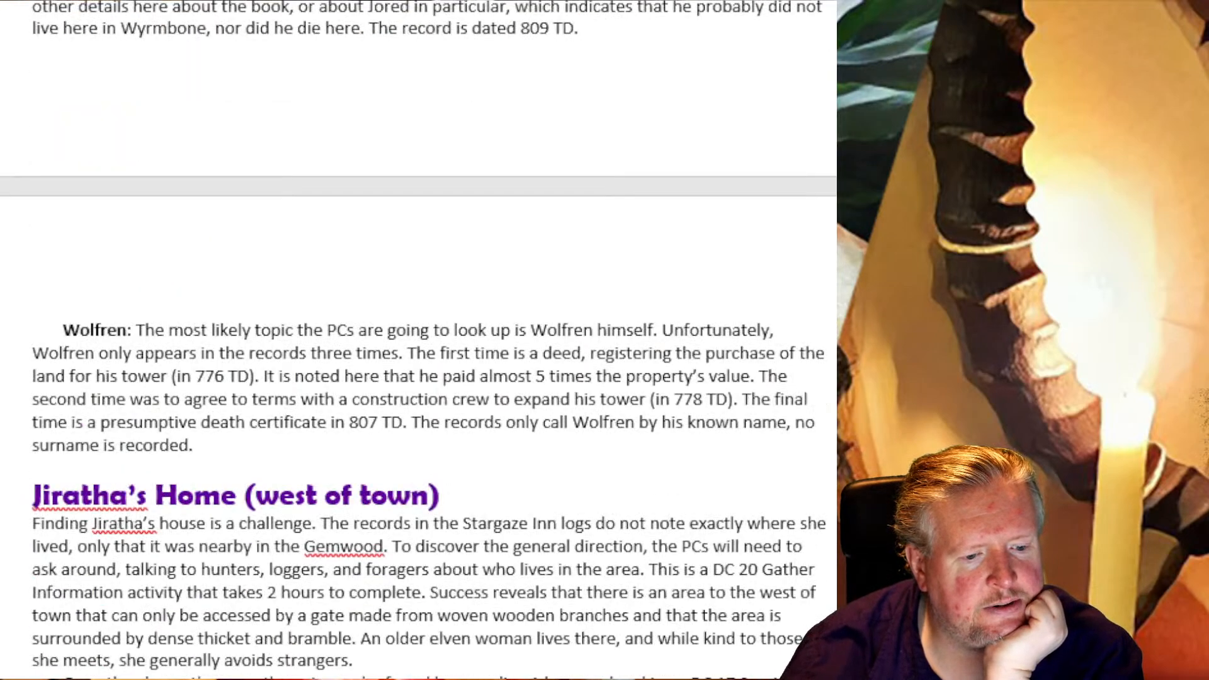
scroll(419, 340, "down", 7)
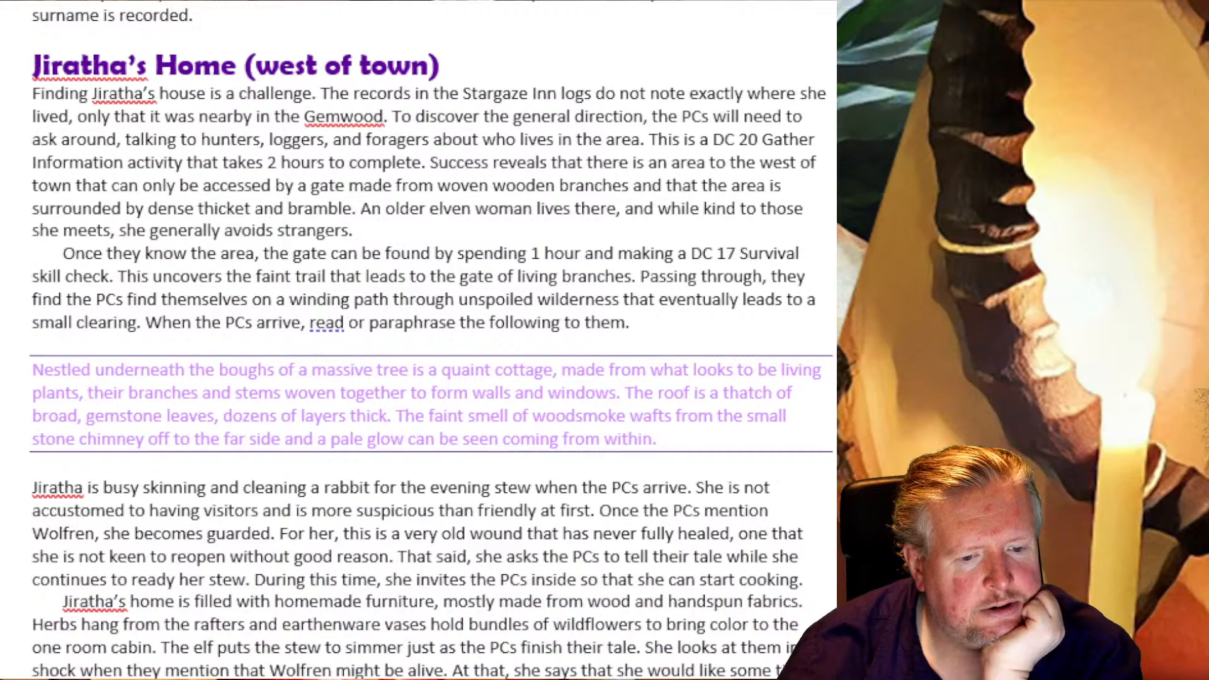
scroll(418, 340, "down", 13)
scroll(419, 340, "down", 4)
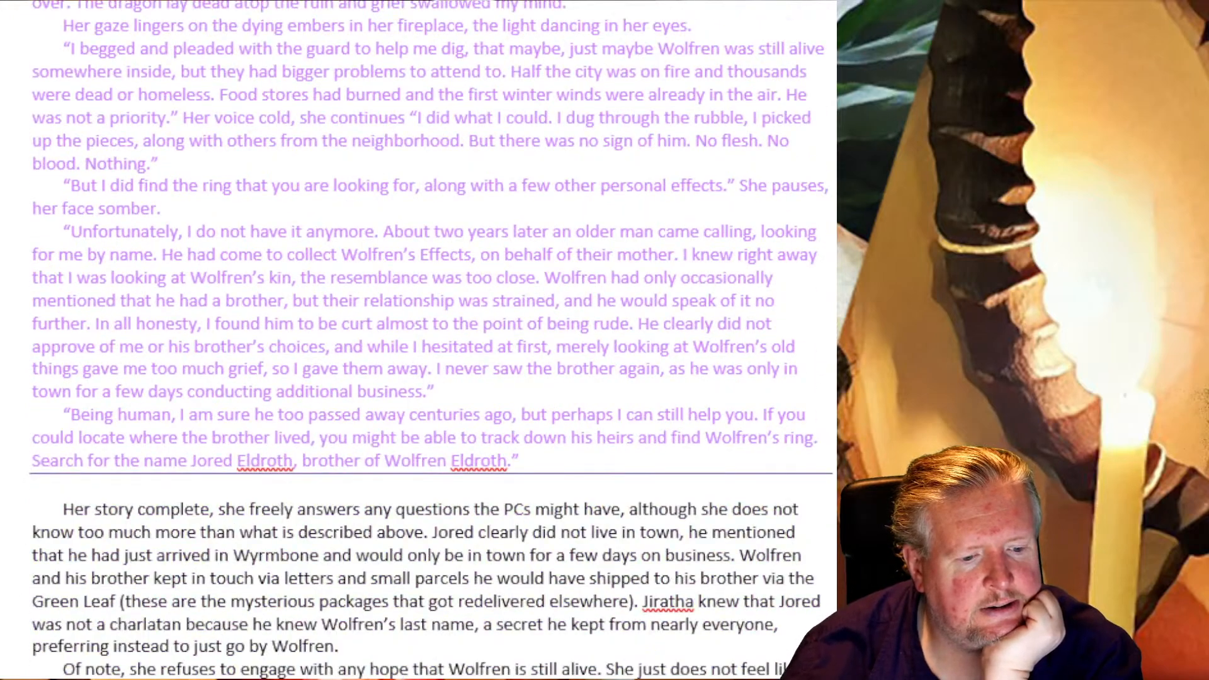
scroll(419, 340, "down", 5)
scroll(419, 340, "down", 14)
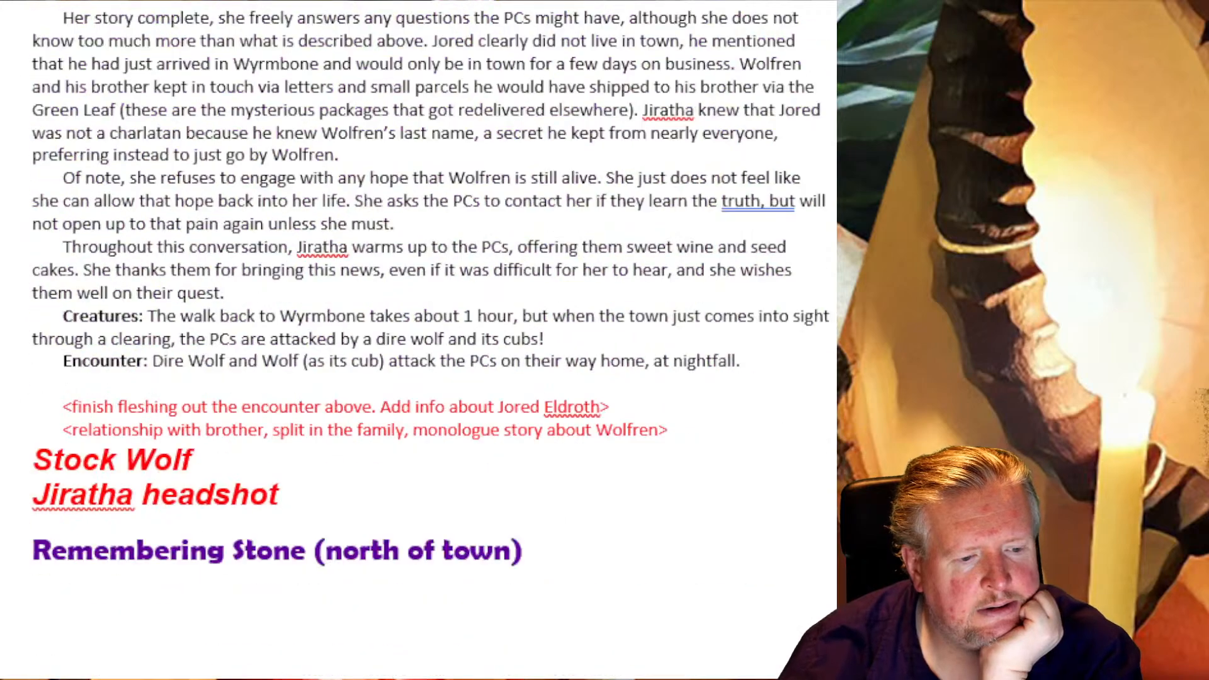
scroll(419, 340, "down", 2)
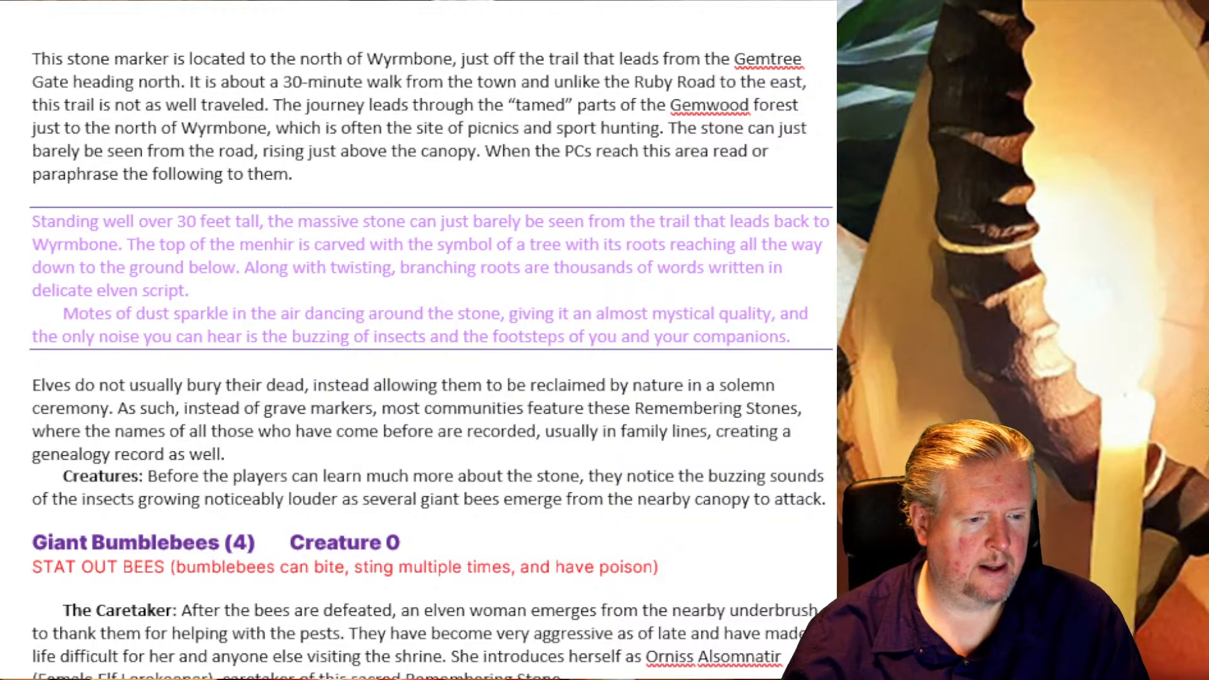
Step: Insert an empty line between the Giant Bumblebees (4) heading and the red STAT OUT BEES note in the Remembering Stone section
scroll(419, 340, "down", 4)
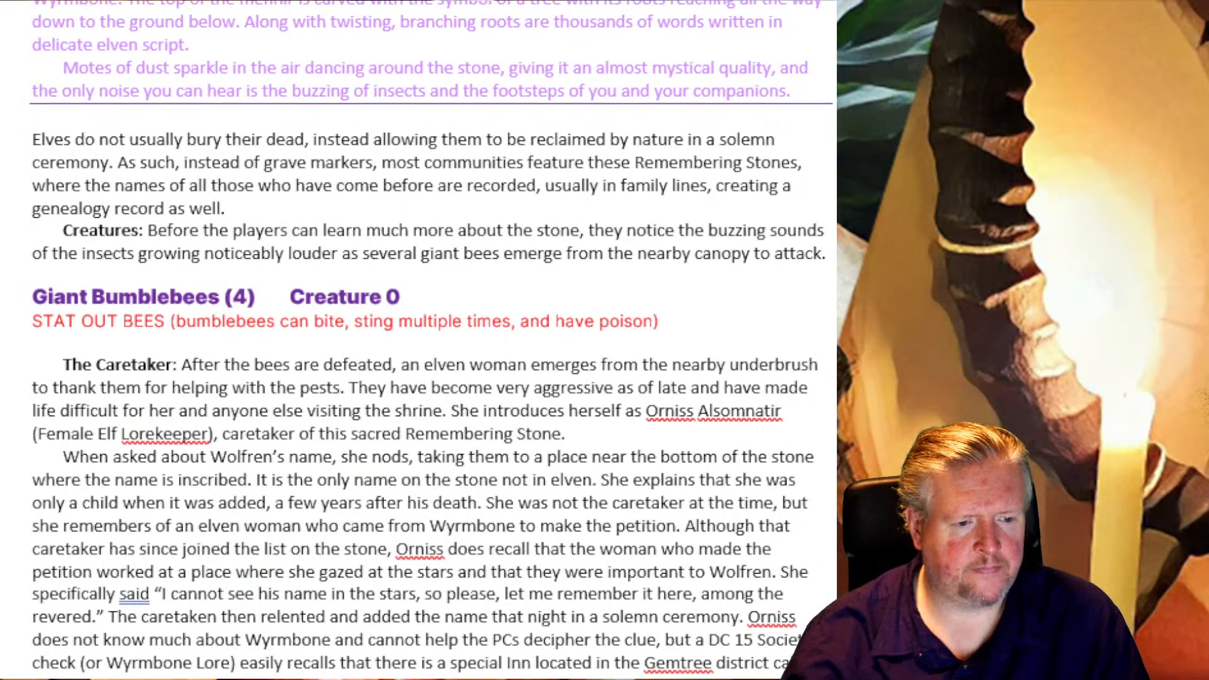
scroll(419, 340, "down", 6)
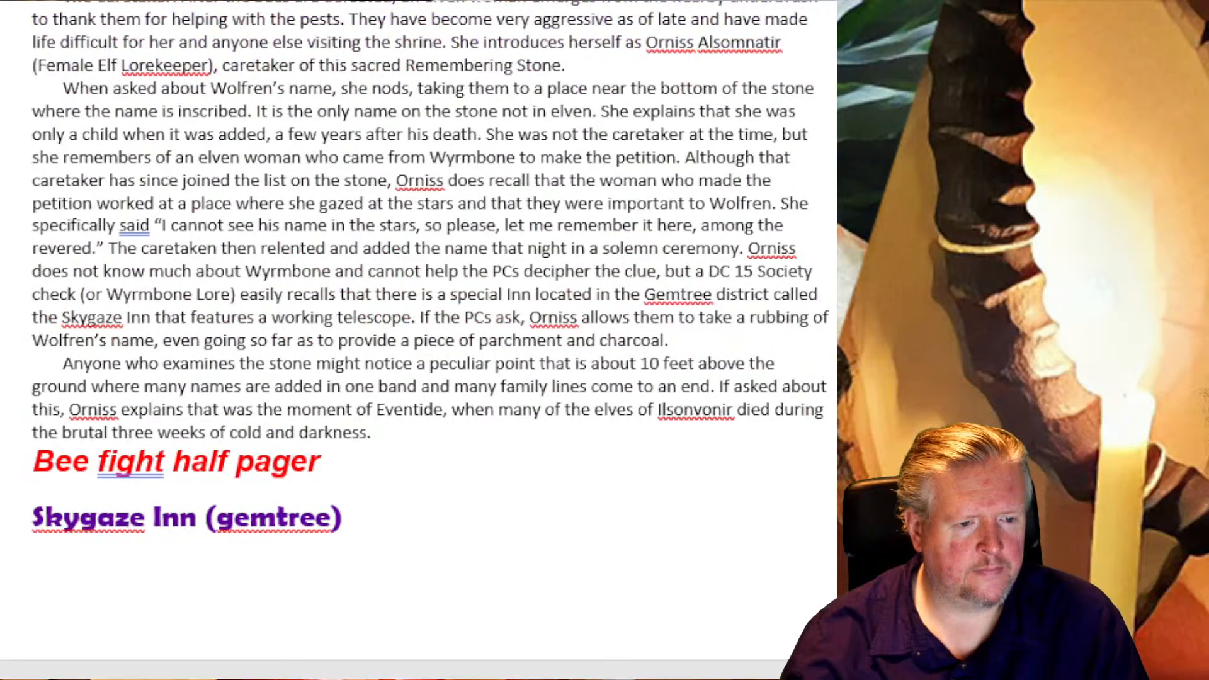
scroll(418, 340, "up", 8)
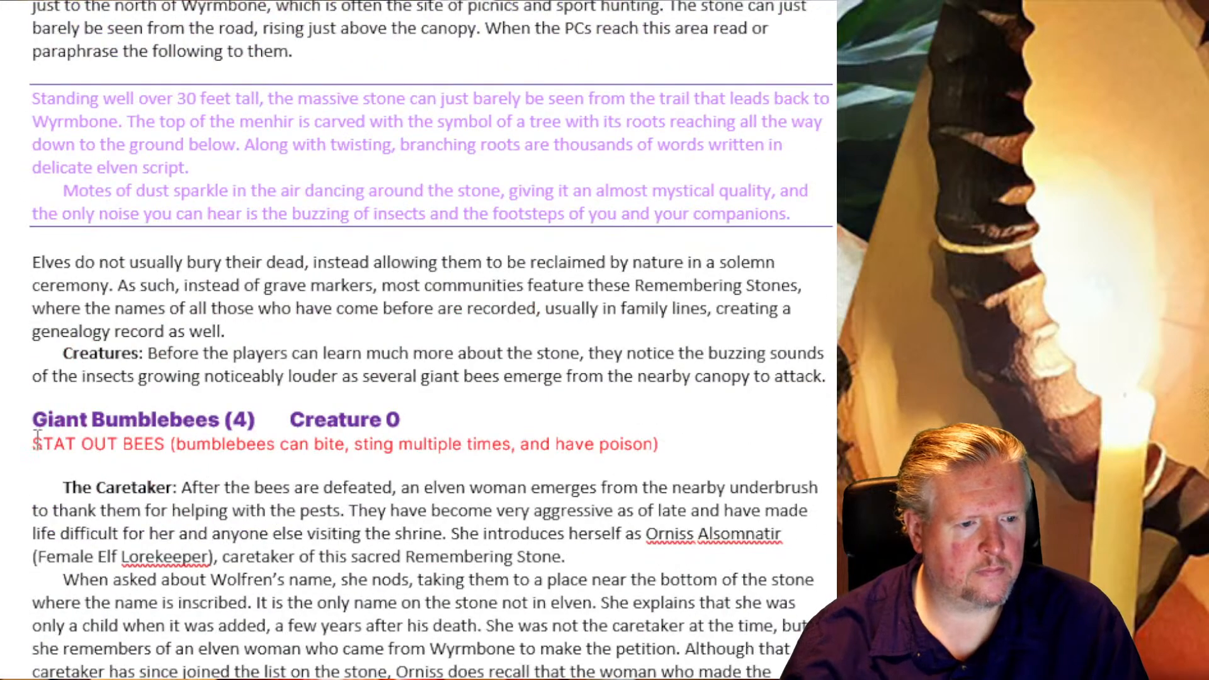
key("Return")
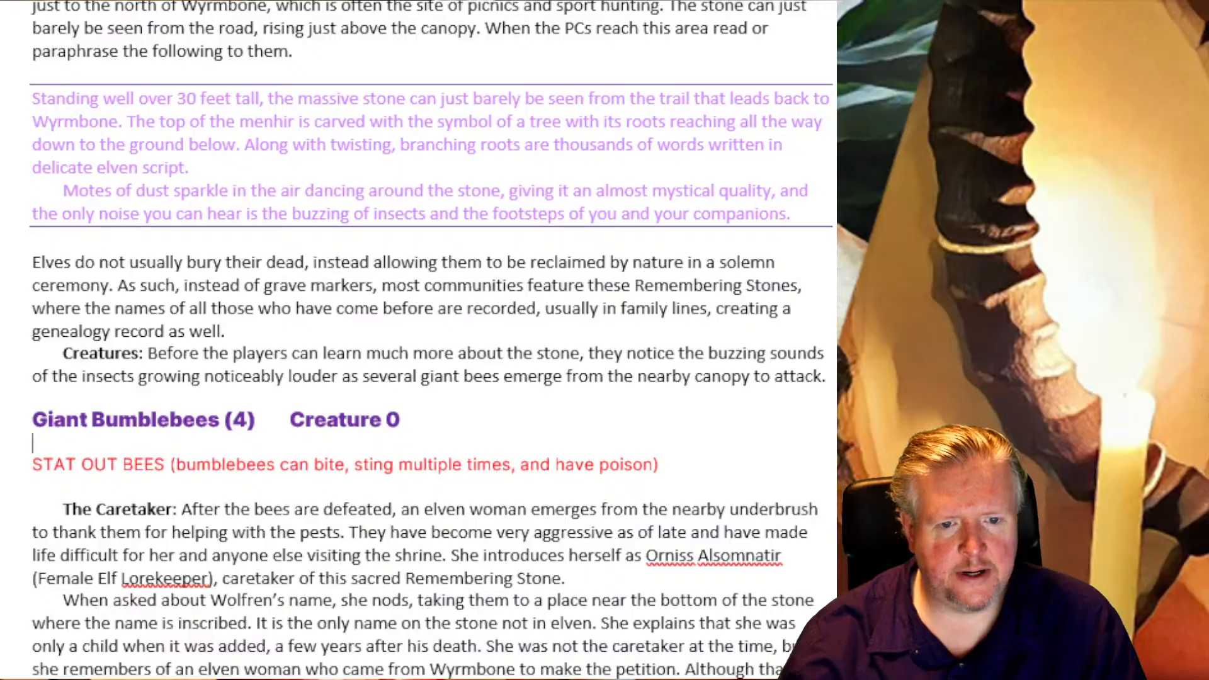
Step: Find the Shadow Giant Viper stat block and copy it from the traits line through the Giant Viper Venom entry
scroll(830, 497, "down", 20)
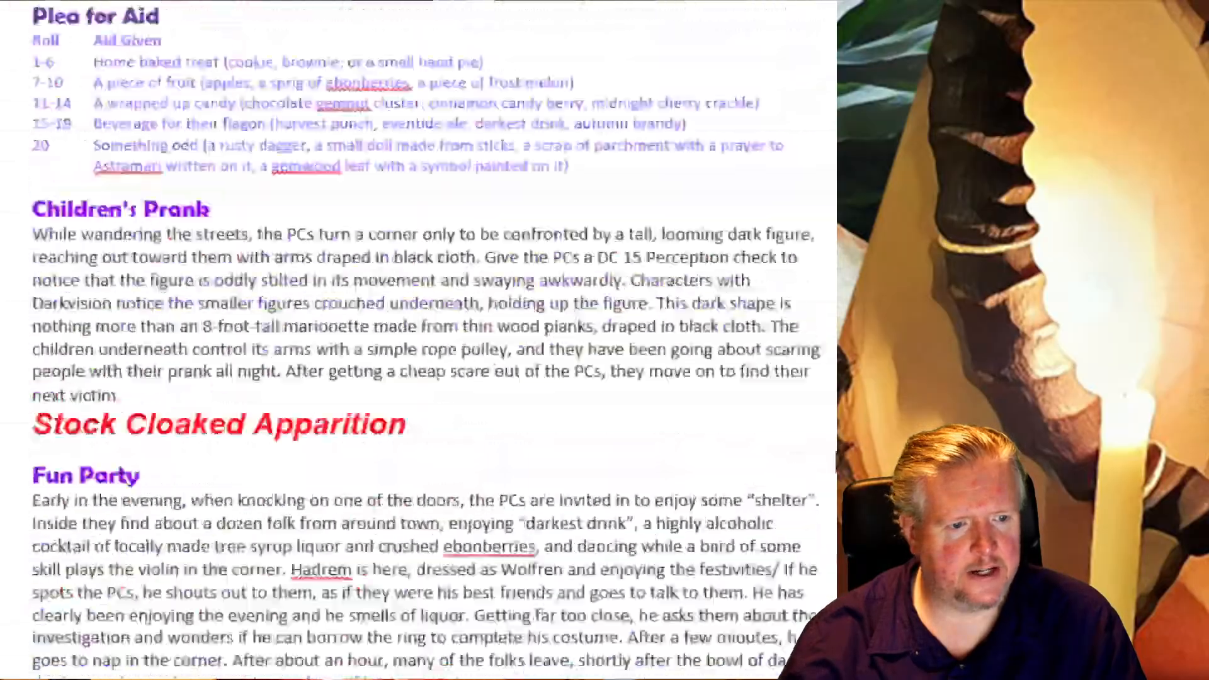
scroll(830, 497, "down", 20)
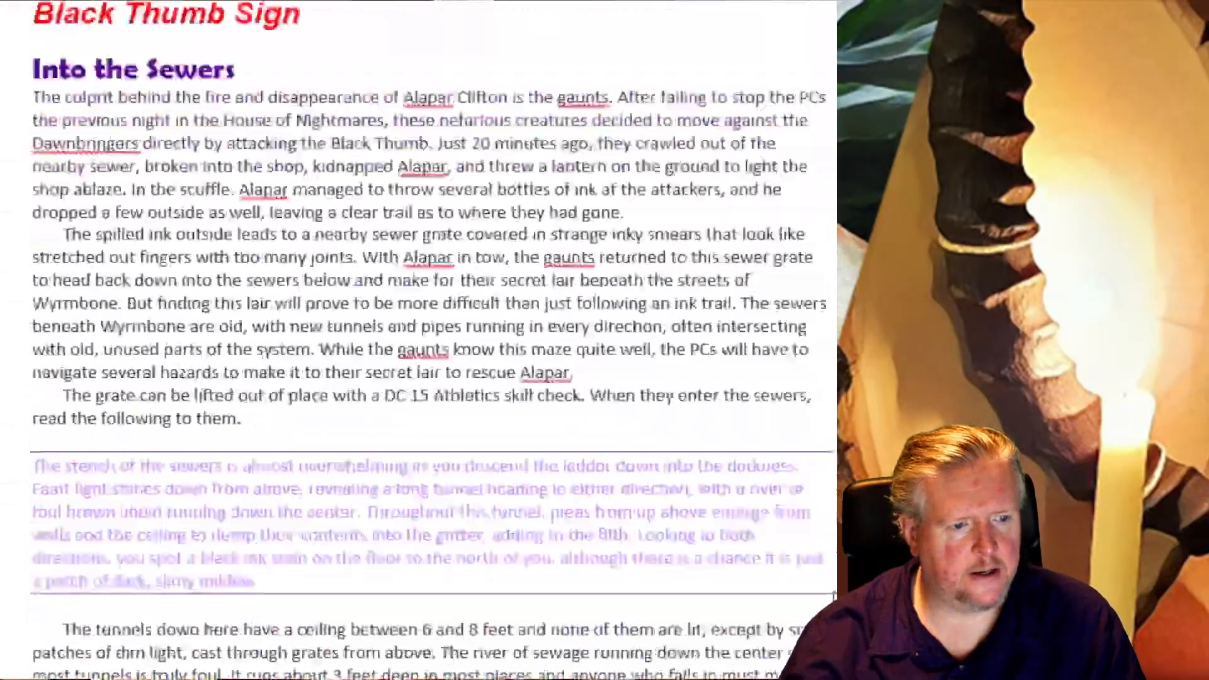
scroll(831, 497, "down", 20)
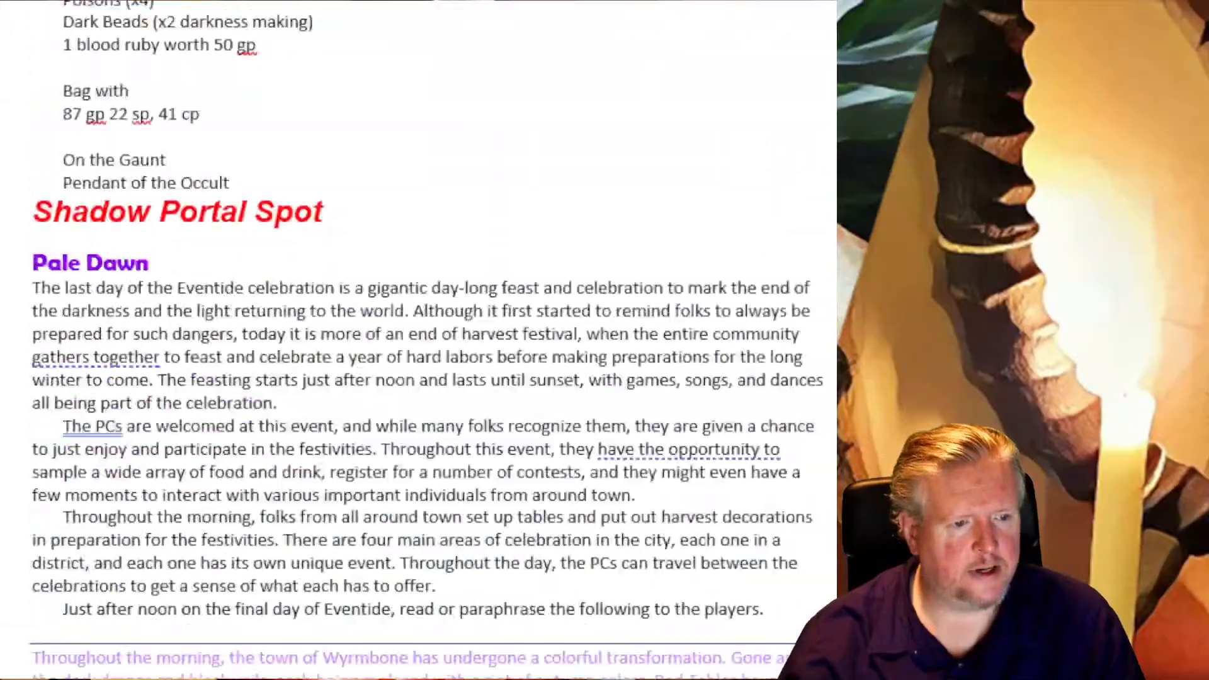
scroll(418, 340, "down", 20)
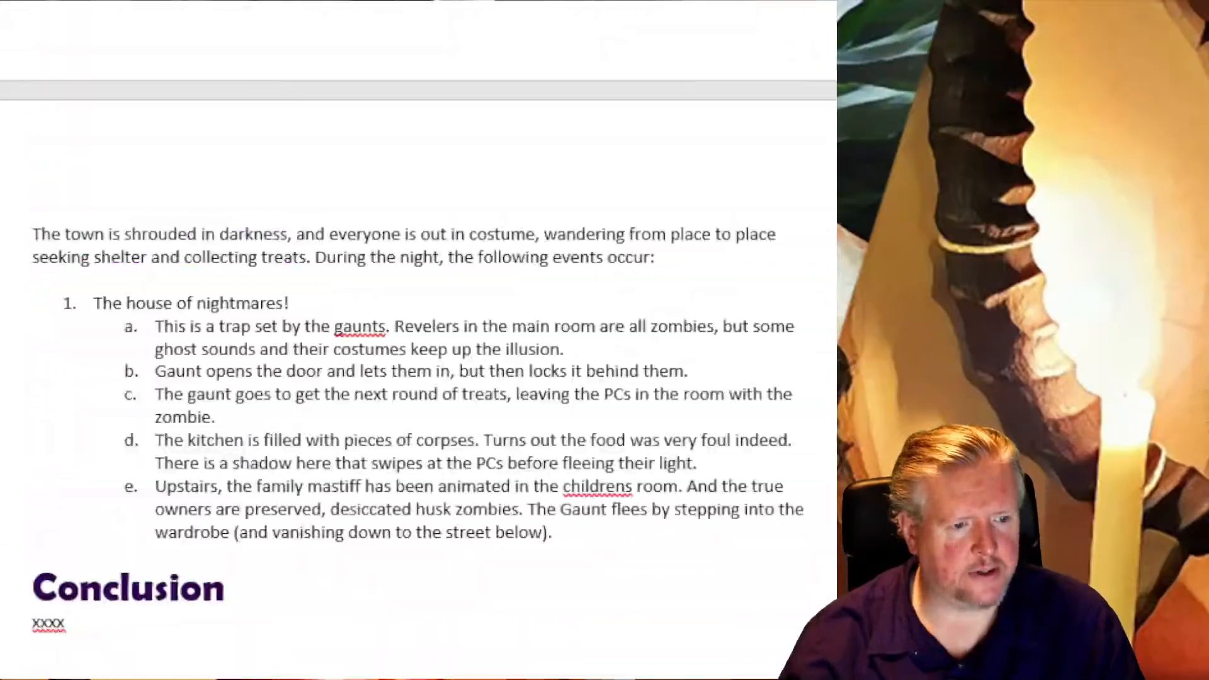
scroll(418, 340, "up", 20)
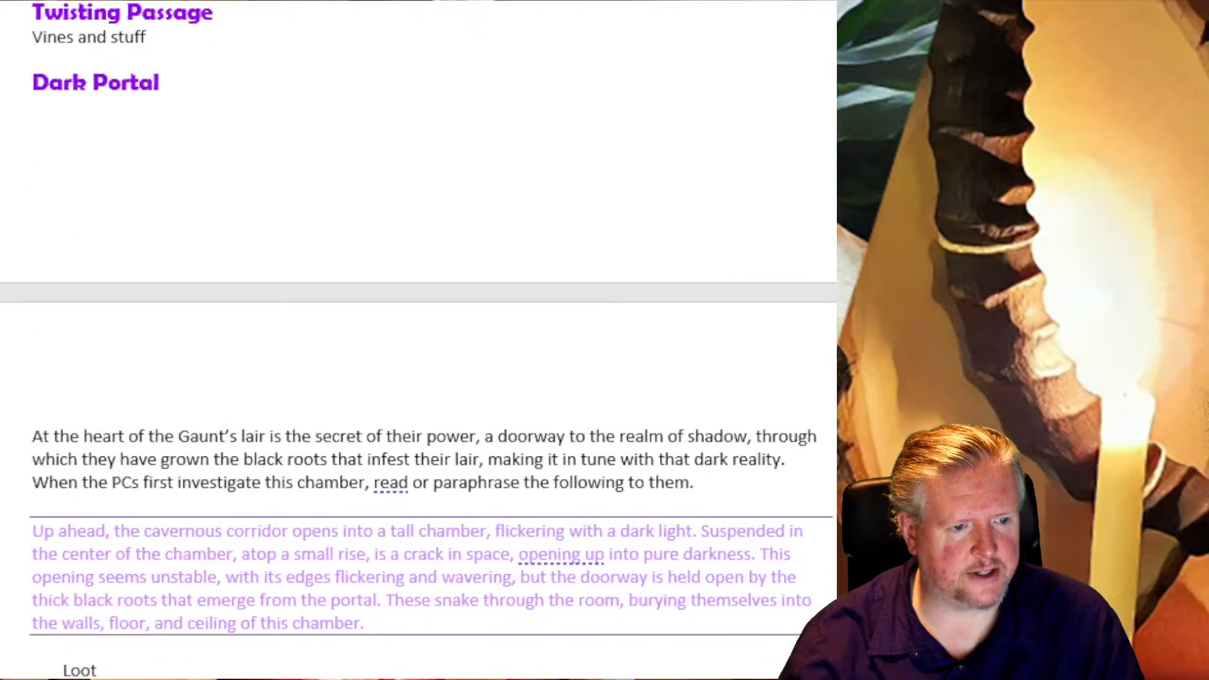
scroll(418, 340, "up", 10)
scroll(418, 340, "down", 8)
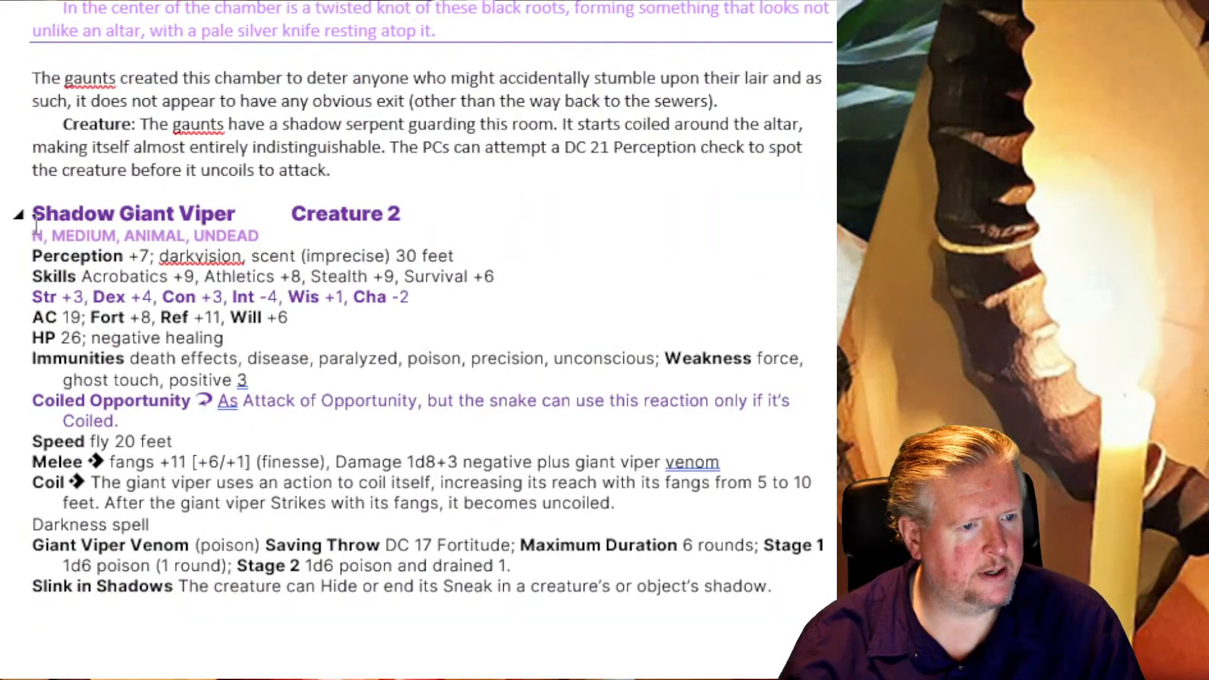
left_click_drag(32, 235, 601, 565)
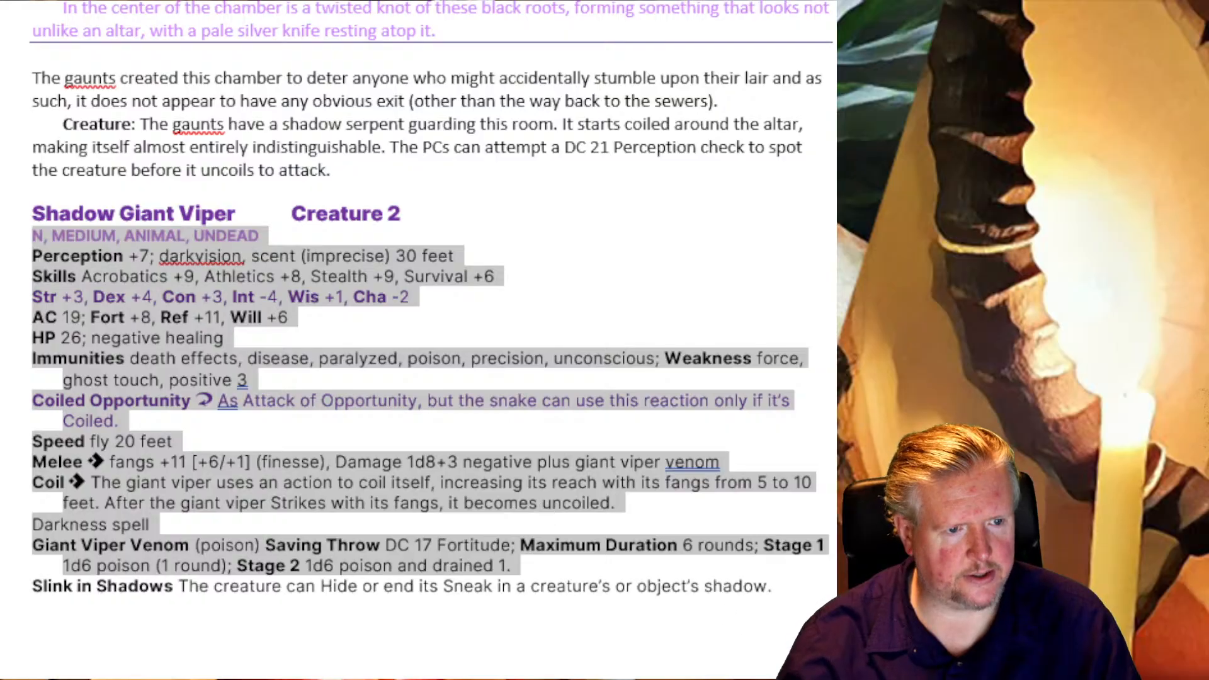
Step: Paste the copied viper stat block into the empty line under the Giant Bumblebees (4) heading
scroll(433, 340, "up", 20)
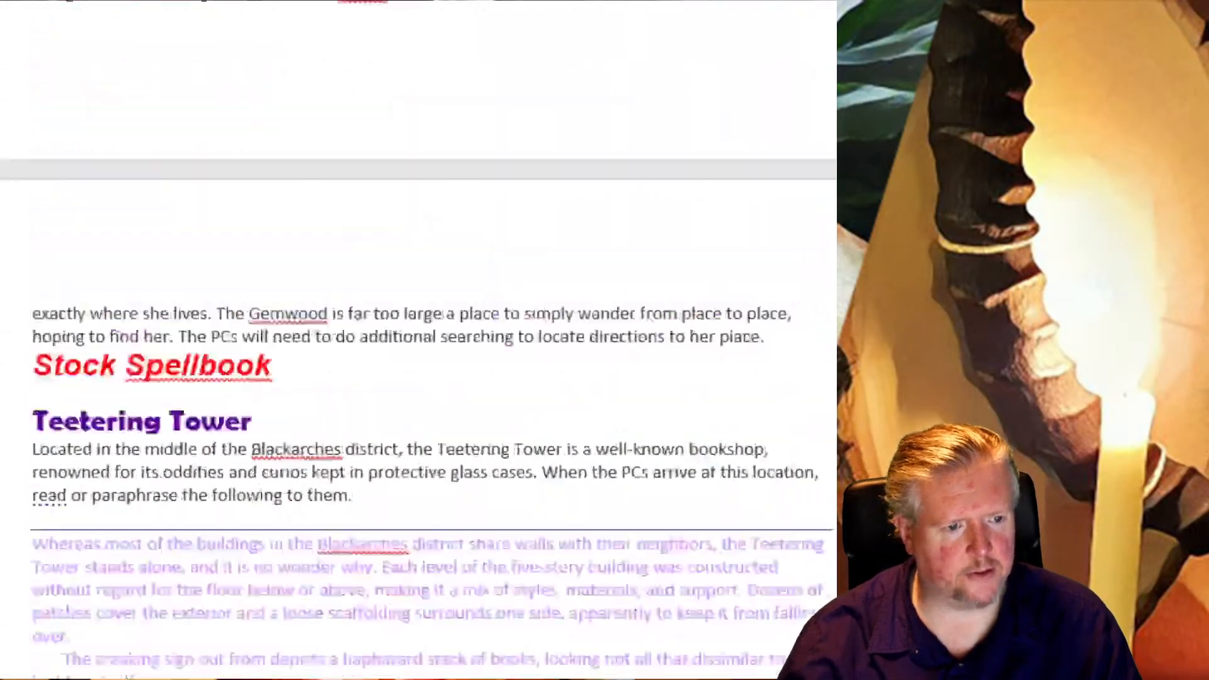
scroll(418, 340, "up", 8)
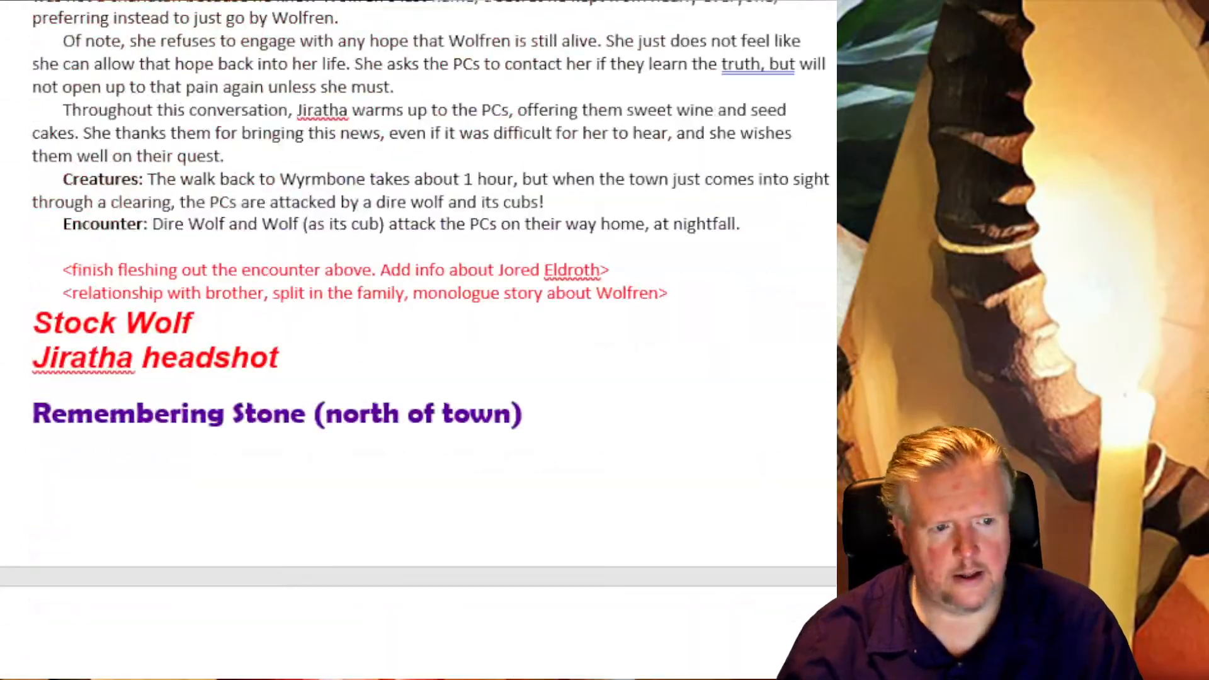
scroll(418, 339, "down", 15)
scroll(418, 340, "up", 5)
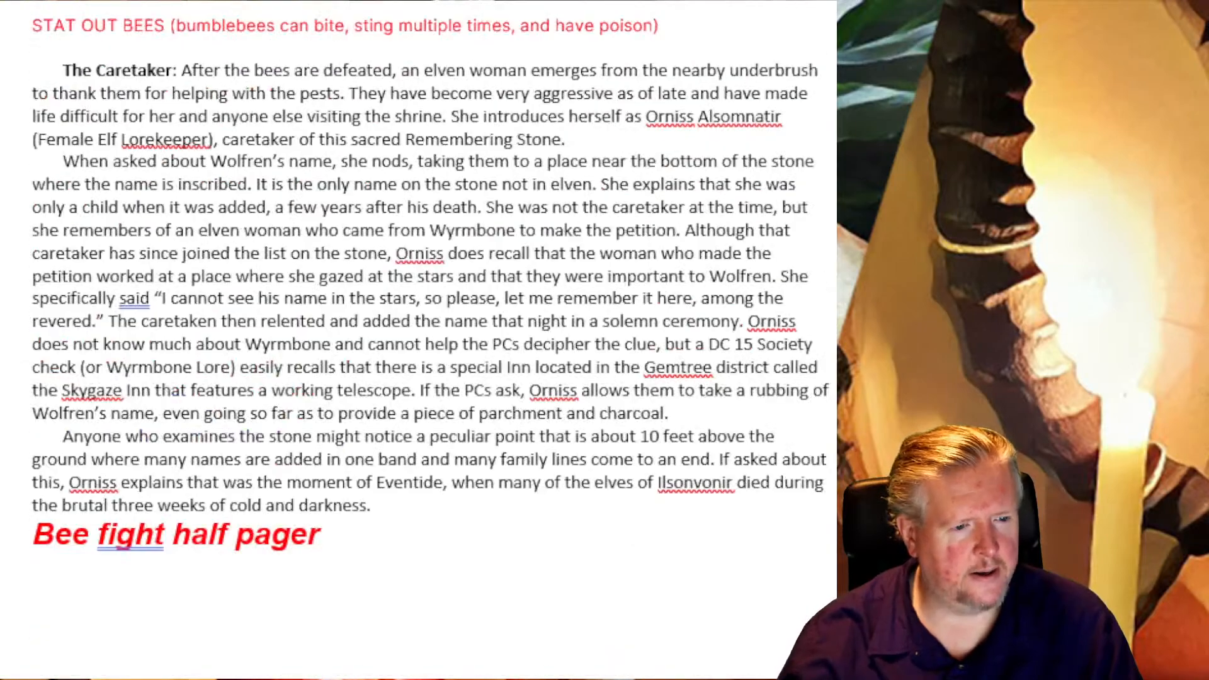
scroll(499, 313, "up", 4)
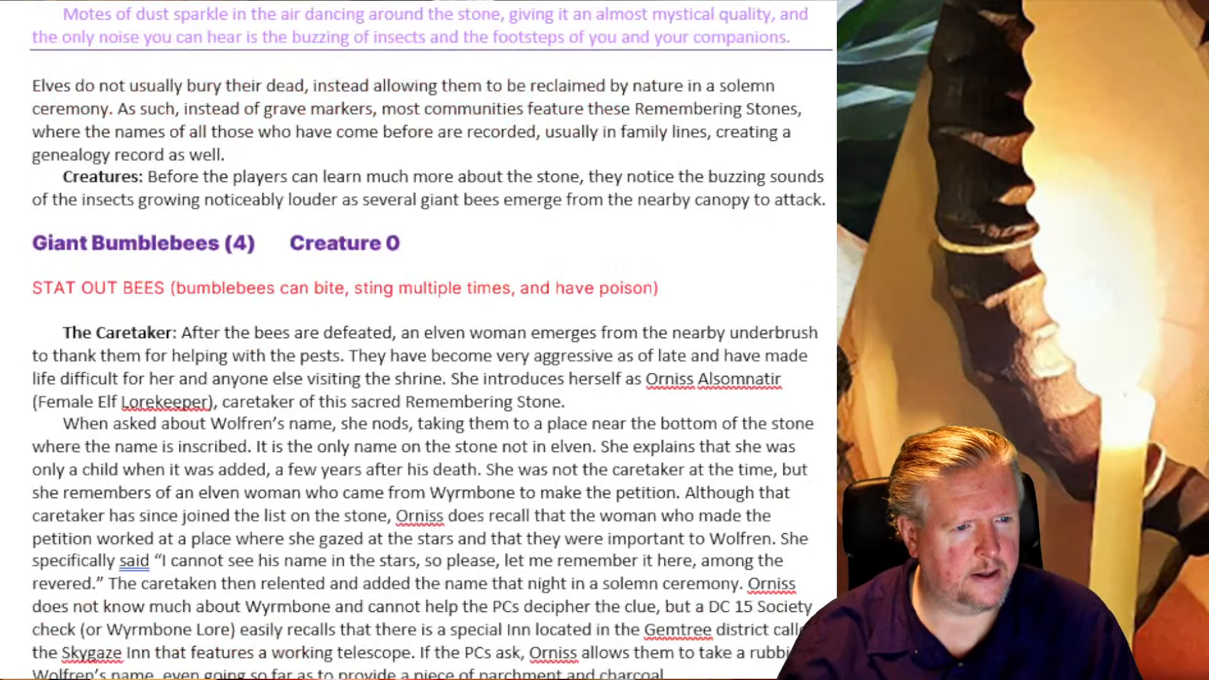
left_click(86, 264)
type("N, MEDIUM, ANIMAL, UNDEAD Perception +7; darkvision, scent (imprecise) 30 feet Skills Acrobatics +9, Athletics +8, Stealth +9, Survival +6 Str +3, Dex +4, Con +3, Int -4, Wis +1, Cha -2 AC 19; Fort +8, Ref +11, Will +6 HP 26; negative healing Immunities death effects, disease, paralyzed, poison, precision, unconscious; Weakness force, ghost touch, positive 3 Coiled Opportunity ⤼ As Attack of Opportunity, but the snake can use this reaction only if it's Coiled. Speed fly 20 feet Melee ◆ fangs +11 [+6/+1] (finesse), Damage 1d8+3 negative plus giant viper venom Coil ◆ The giant viper uses an action to coil itself, increasing its reach with its fangs from 5 to 10 feet. After the giant viper Strikes with its fangs, it becomes uncoiled. Darkness spell Giant Viper Venom (poison) Saving Throw DC 17 Fortitude; Maximum Duration 6 rounds; Stage 1 1d6 poison (1 round); Stage 2 1d6 poison and drained 1.")
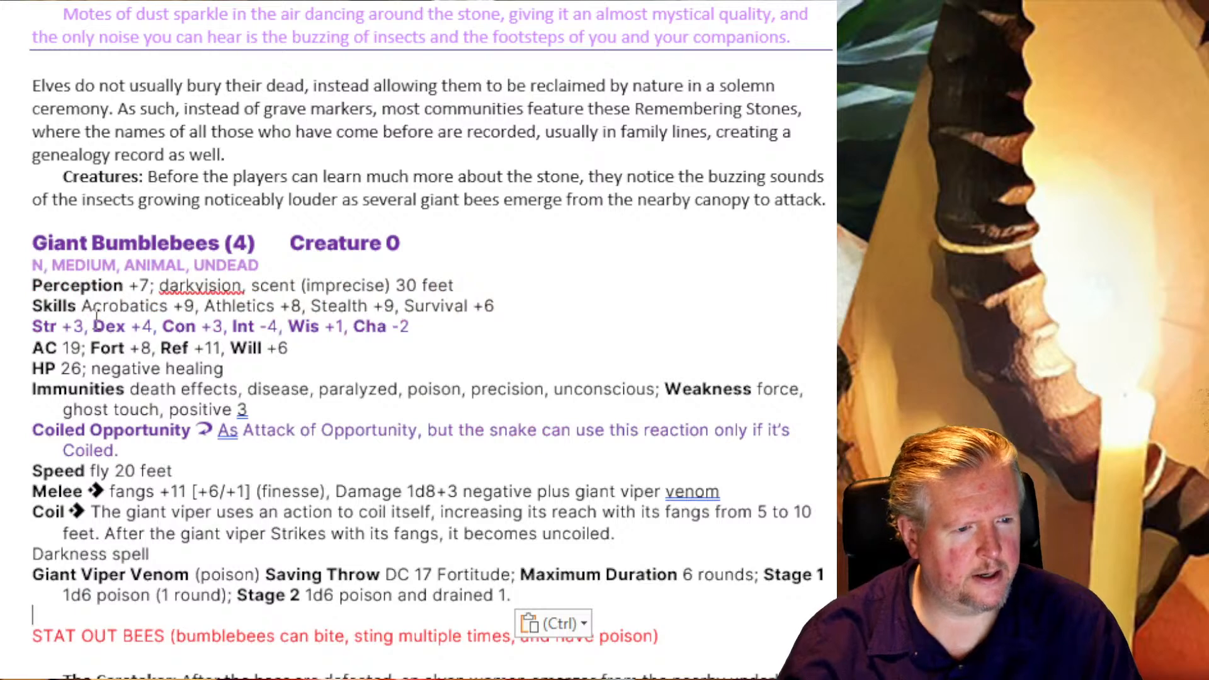
Step: Remove the alignment "N," from the Giant Bumblebees traits line so that it starts with MEDIUM
left_click(30, 266)
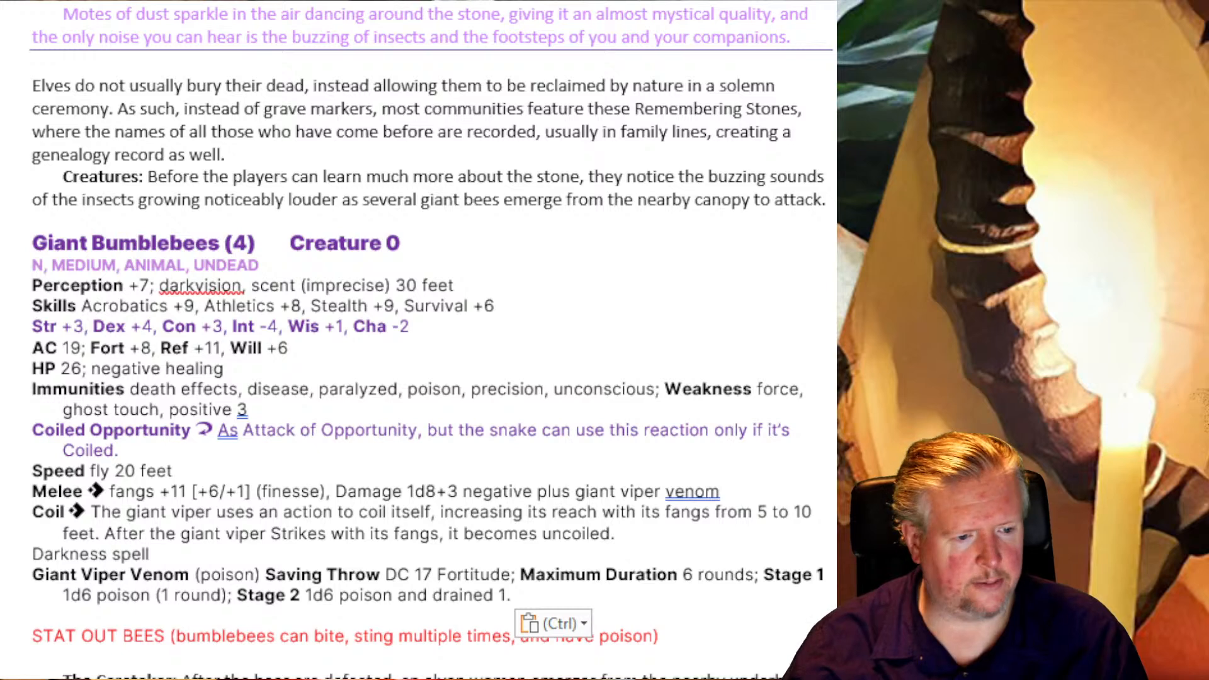
mouse_move(32, 265)
left_mouse_down()
mouse_move(17, 245)
mouse_move(50, 258)
left_mouse_up()
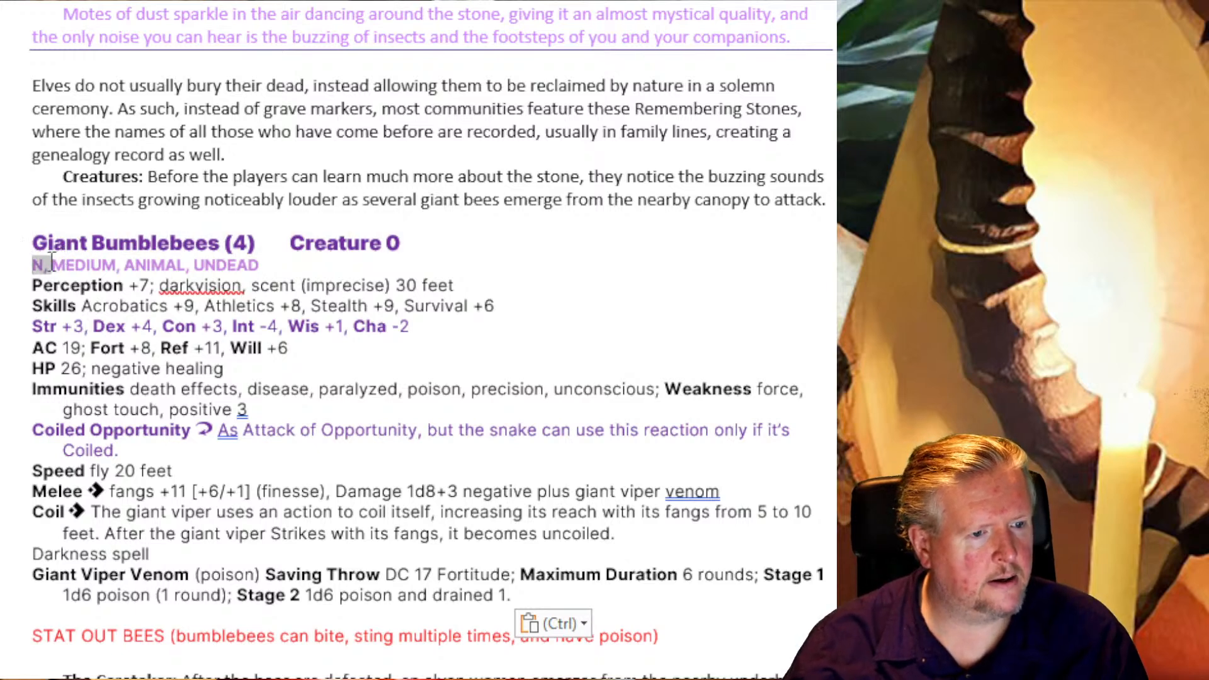
key("Delete")
key("Delete")
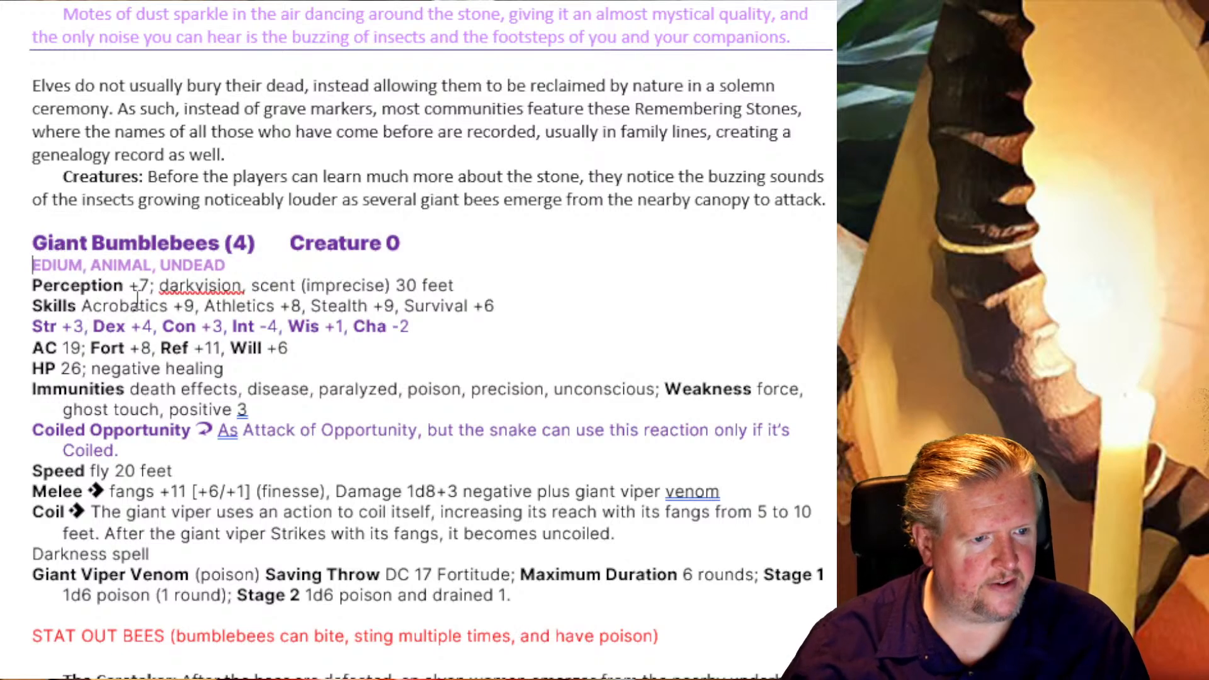
type("M")
Step: Delete the UNDEAD trait and its preceding comma from the Giant Bumblebees traits line
key("Right")
key("Right")
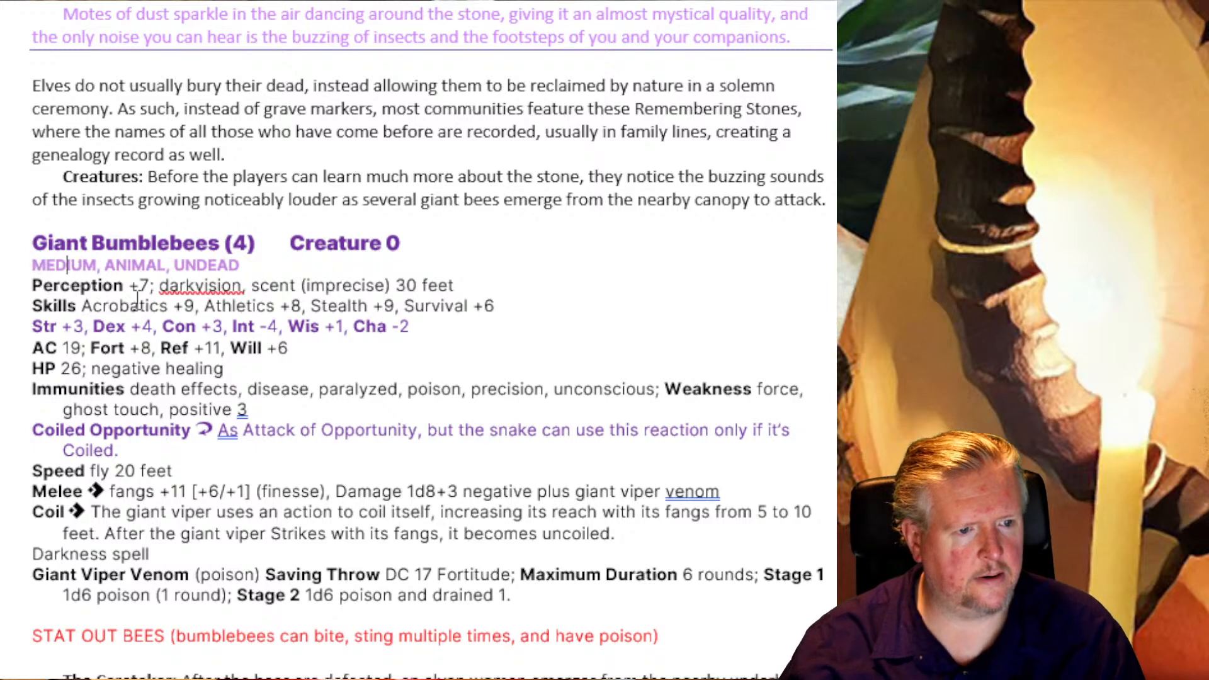
key("Right")
key("Right")
key("Right")
key("Right")
key("Right")
key("Right")
key("Right")
key("Right")
key("Right")
key("Right")
key("Right")
key("Delete")
key("Delete")
key("Delete")
key("Delete")
key("Delete")
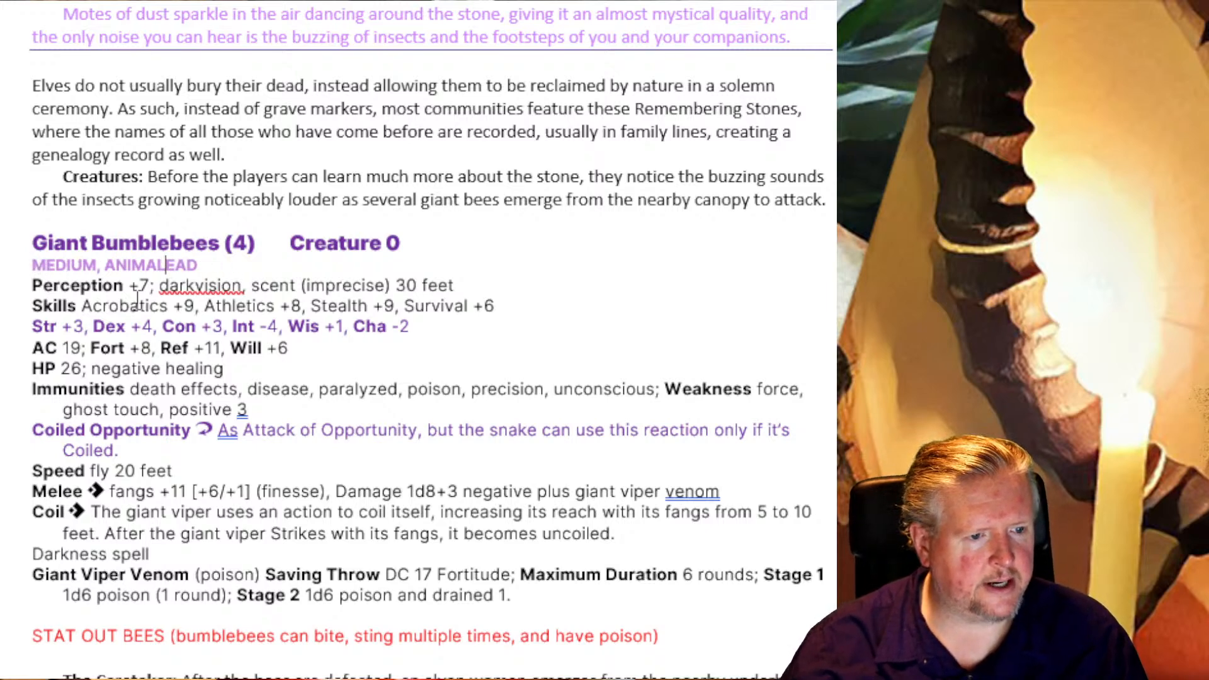
key("Delete")
key("Delete")
key("Delete")
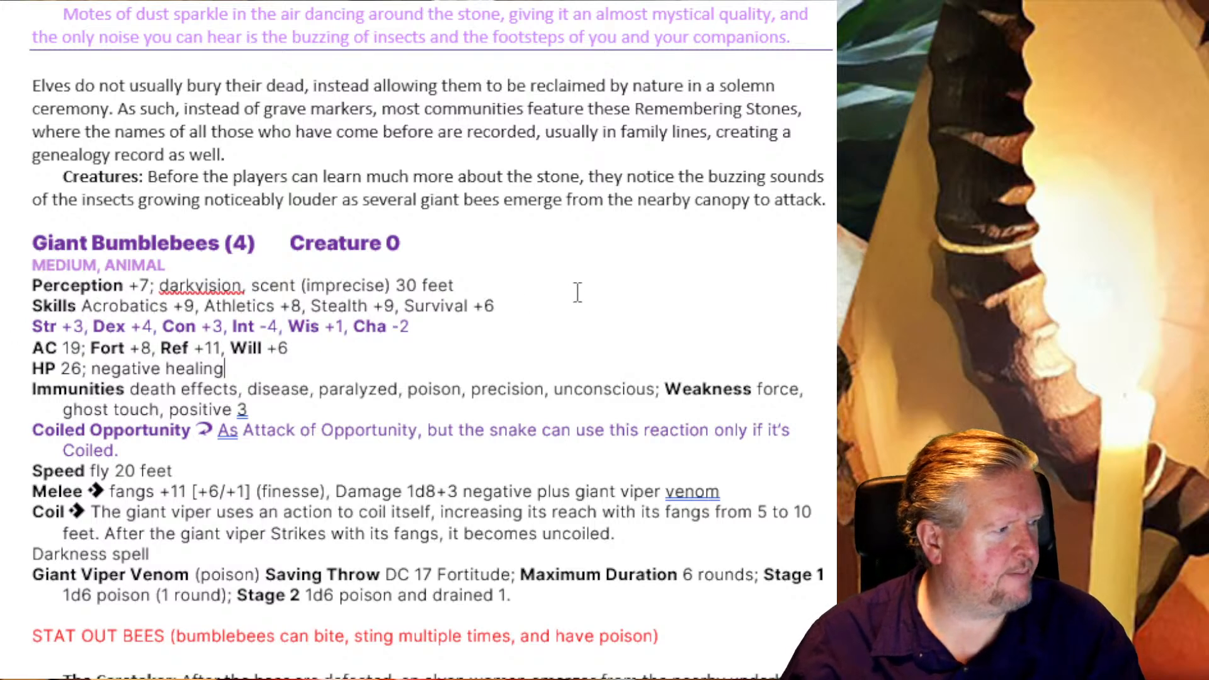
Step: Remove the scent sense from the Giant Bumblebees Perception line so that it ends with darkvision
left_click_drag(488, 285, 244, 289)
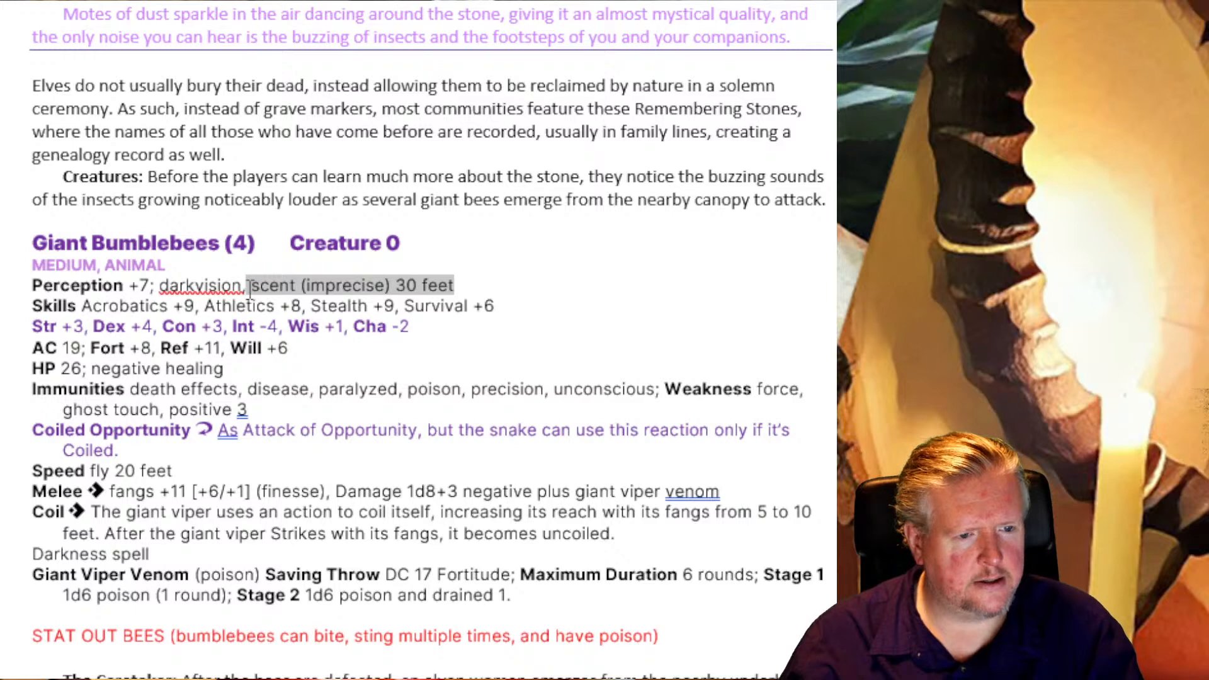
key("BackSpace")
key("BackSpace")
key("BackSpace")
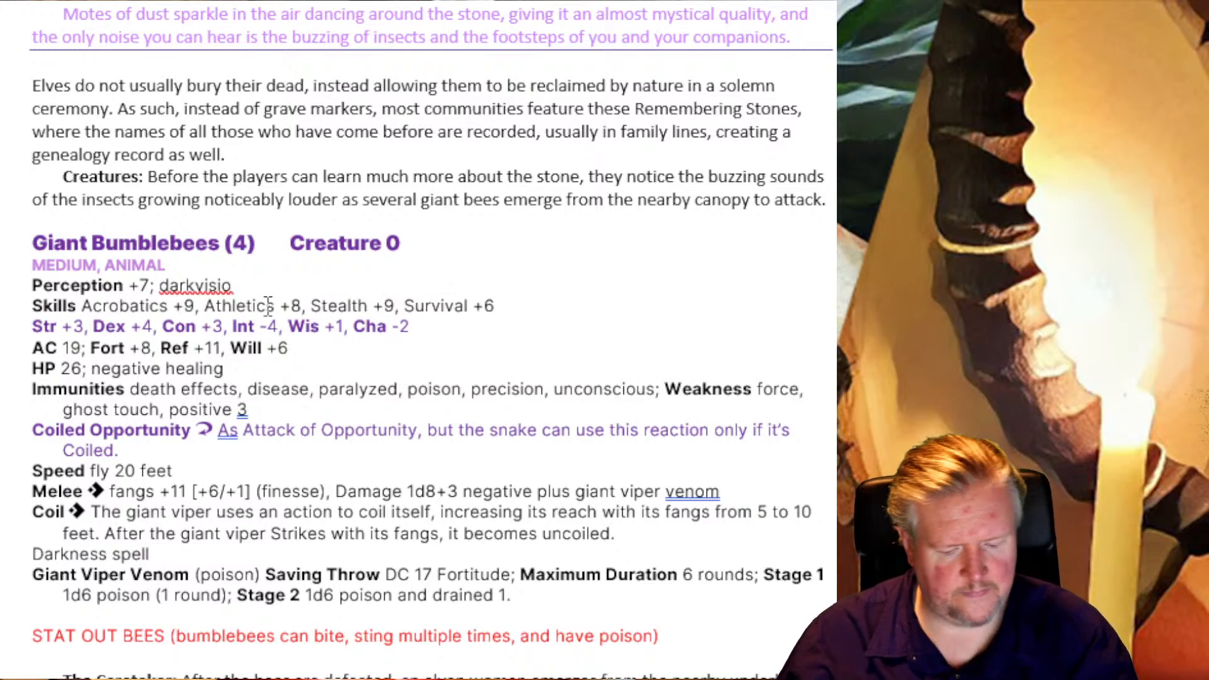
type("n")
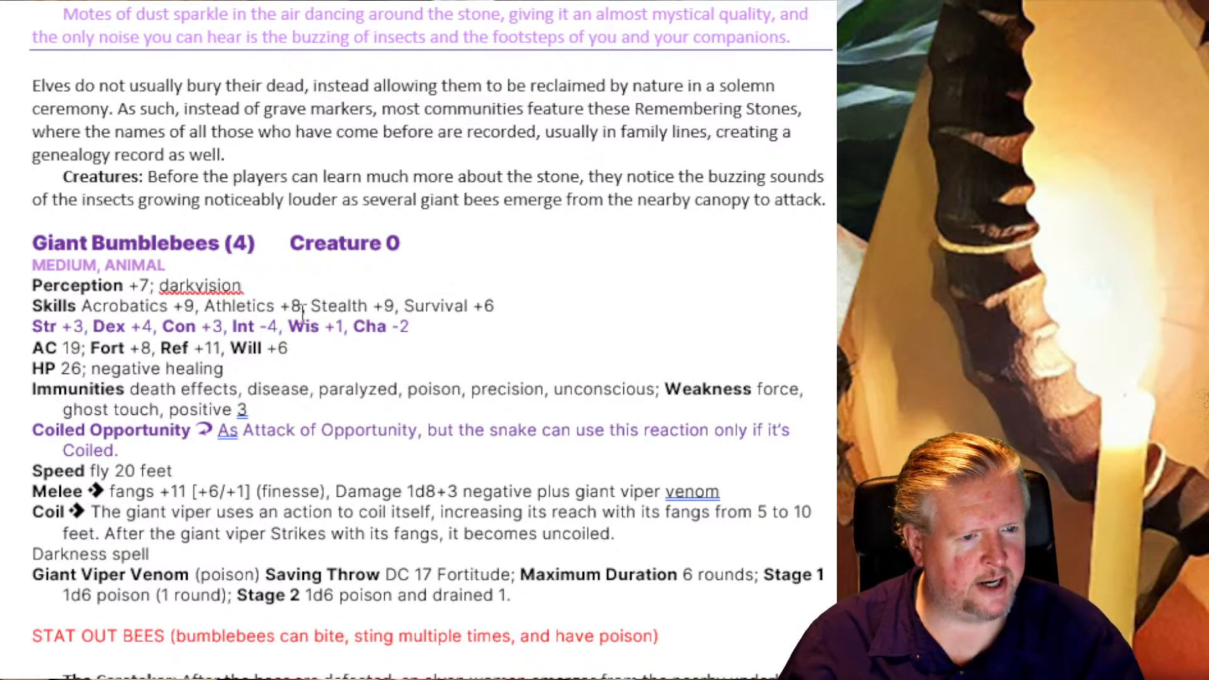
Step: Remove Stealth and Survival from the Giant Bumblebees Skills line and negative healing from the HP line
left_click_drag(542, 296, 306, 304)
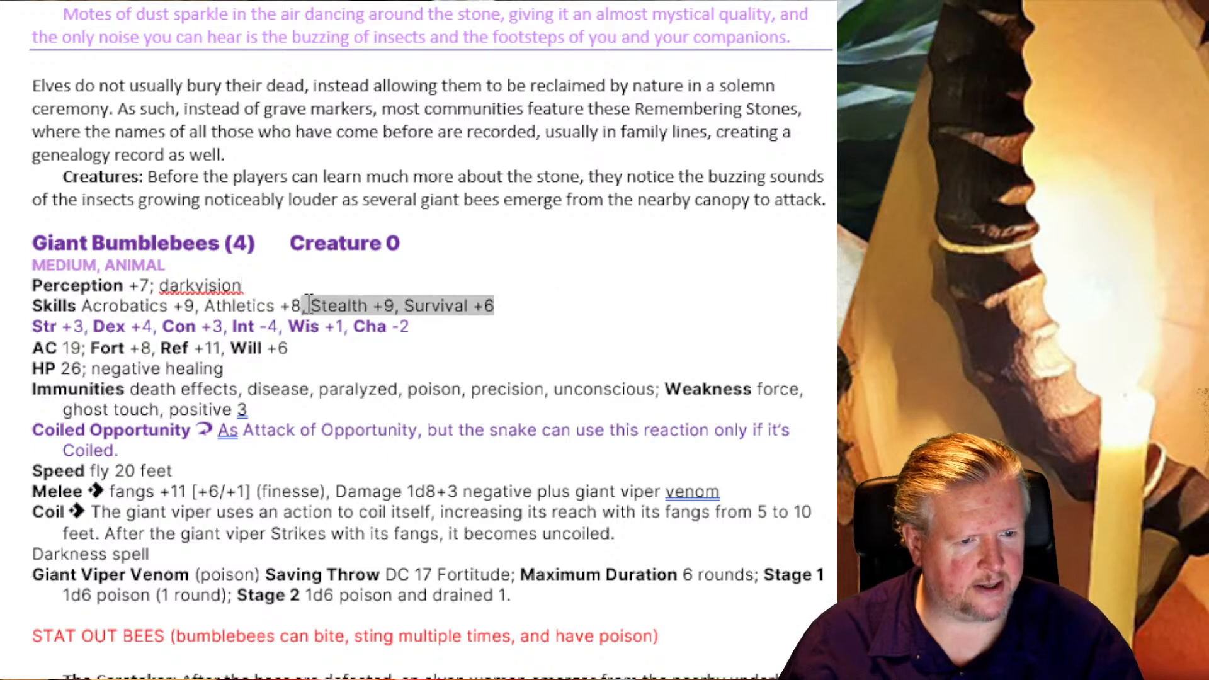
key("BackSpace")
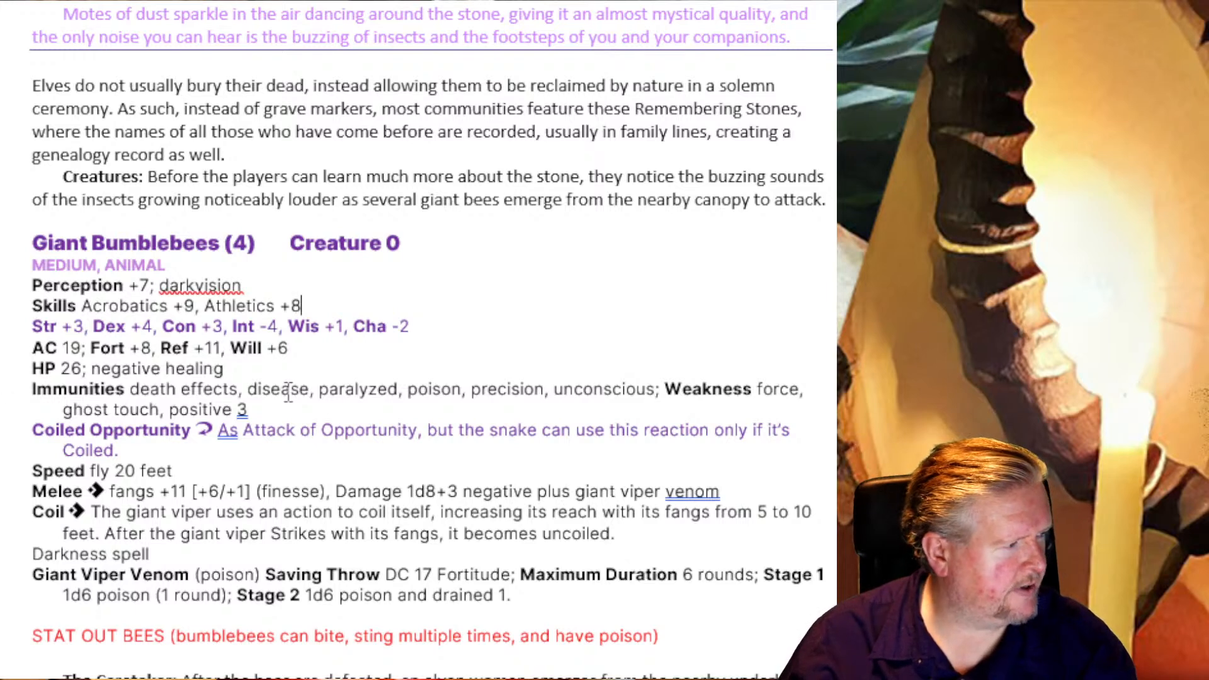
mouse_move(288, 391)
left_mouse_down()
mouse_move(243, 390)
mouse_move(232, 369)
mouse_move(82, 370)
left_mouse_up()
key("Delete")
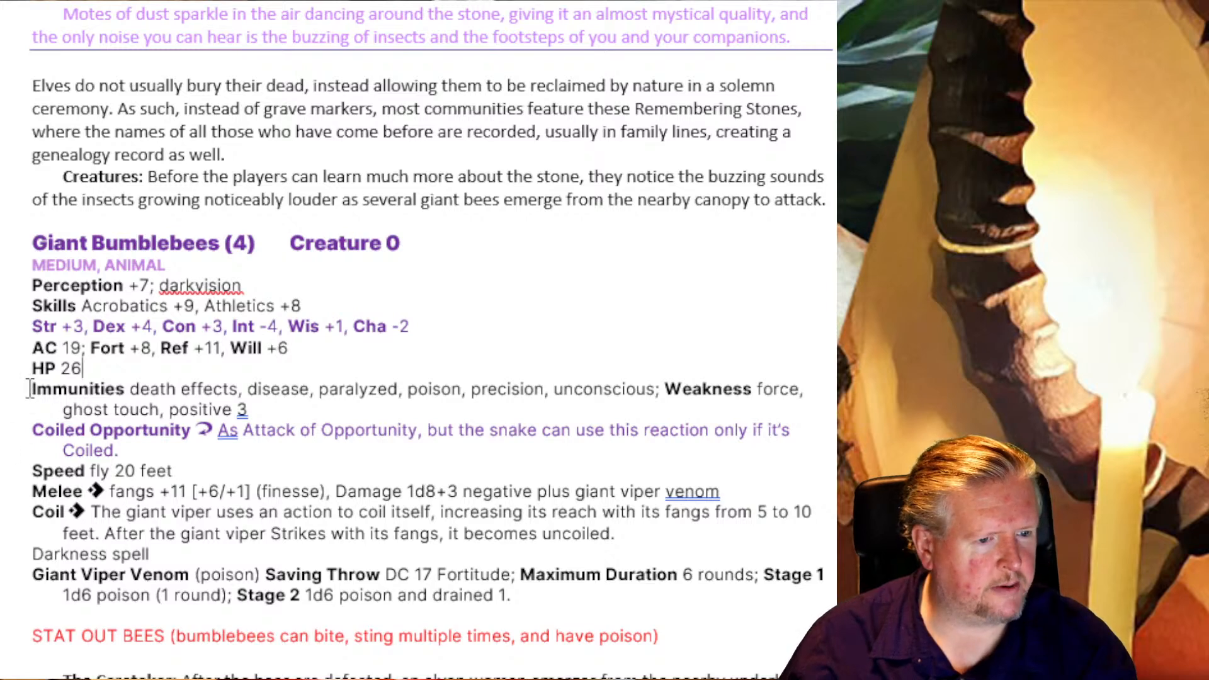
Step: Replace the Immunities and Weakness entry with "Smoke Susceptibility" and the placeholder text "xxx", and set the Giant Bumblebees HP to 16
left_click_drag(31, 388, 122, 380)
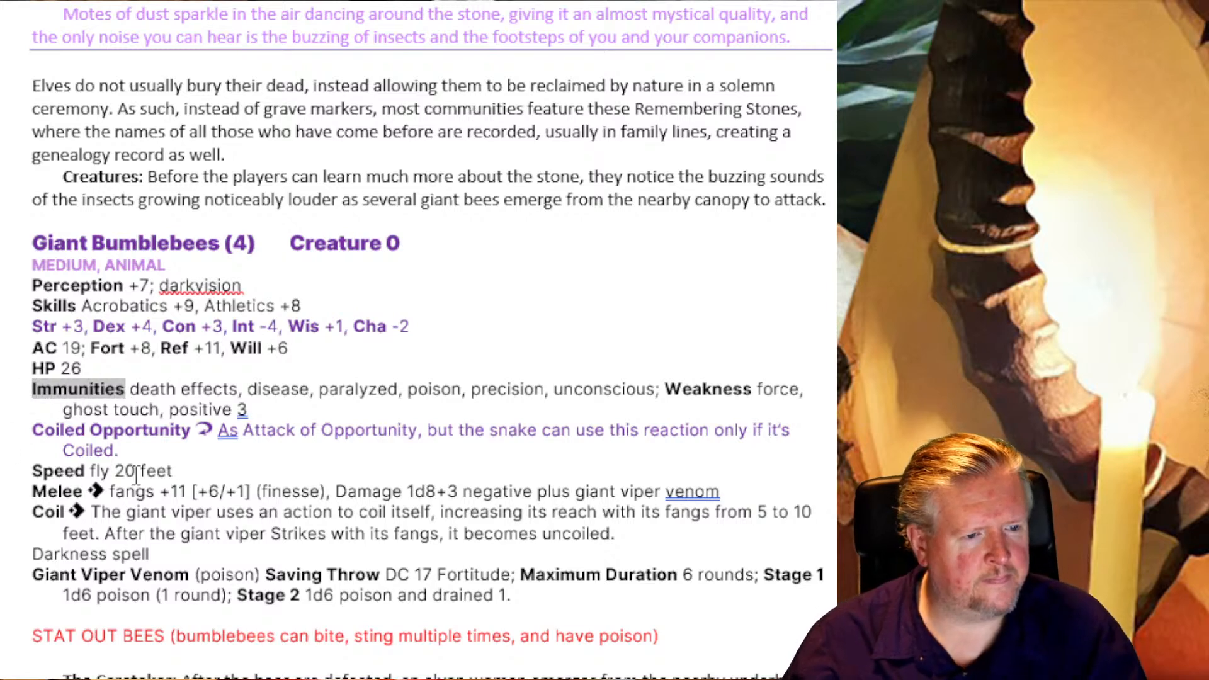
type("Smoke S")
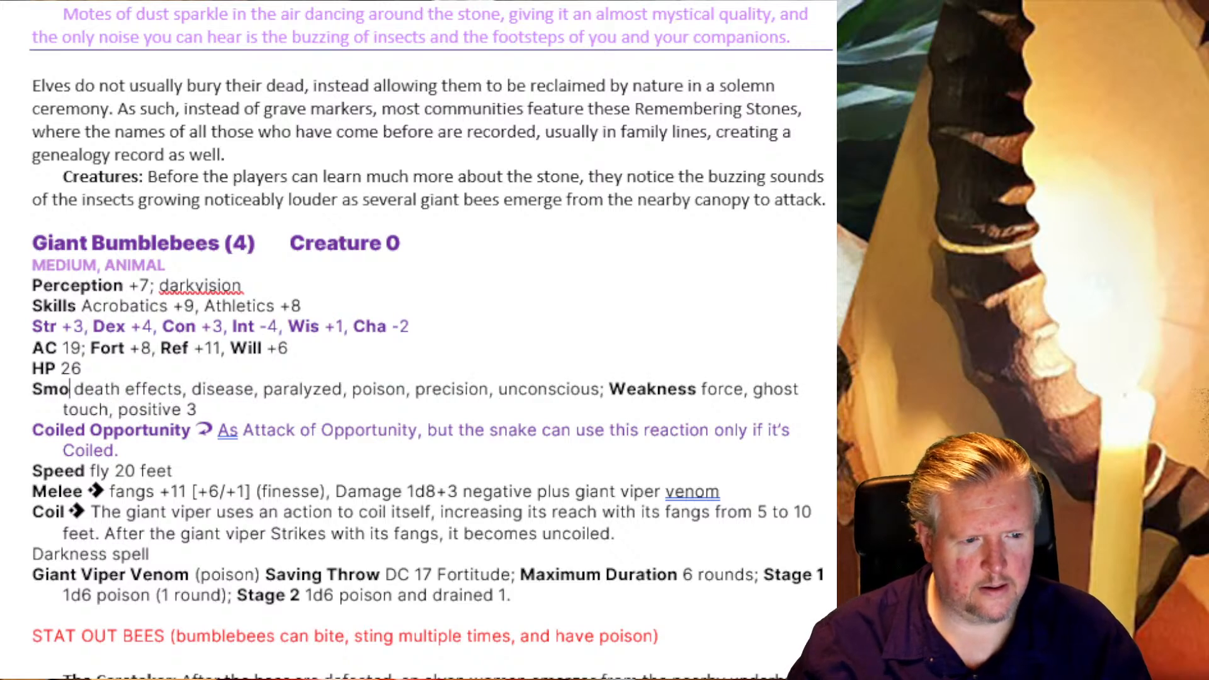
type("u")
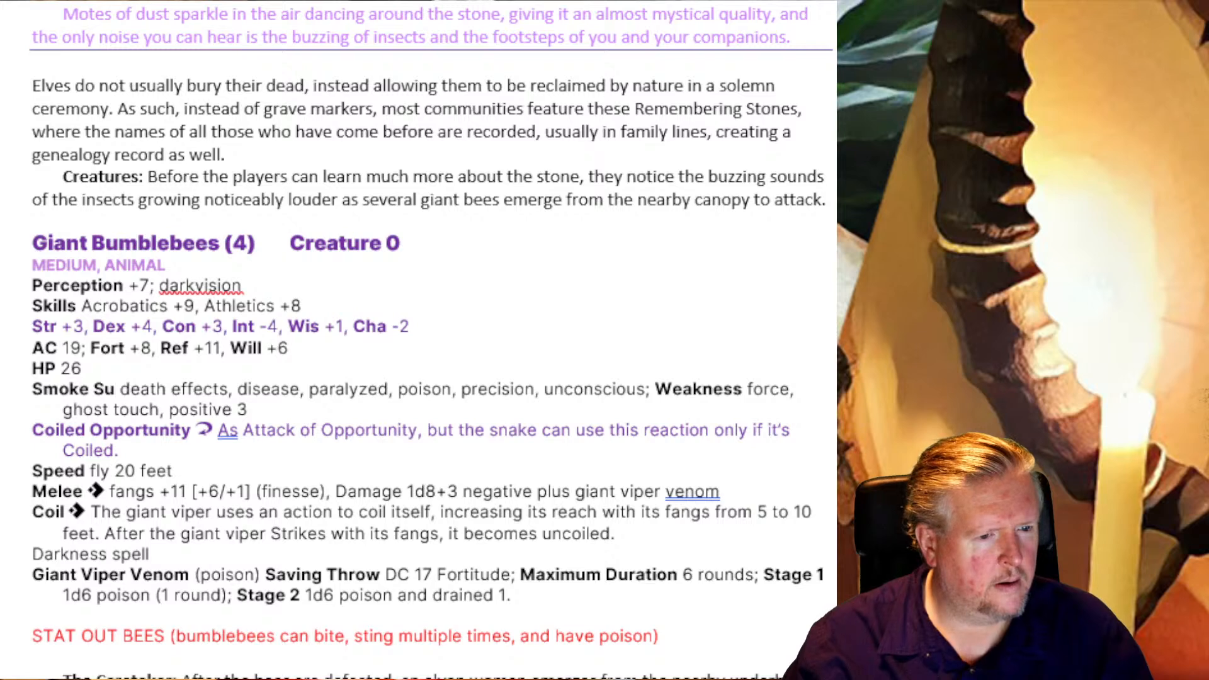
type("sceptibility")
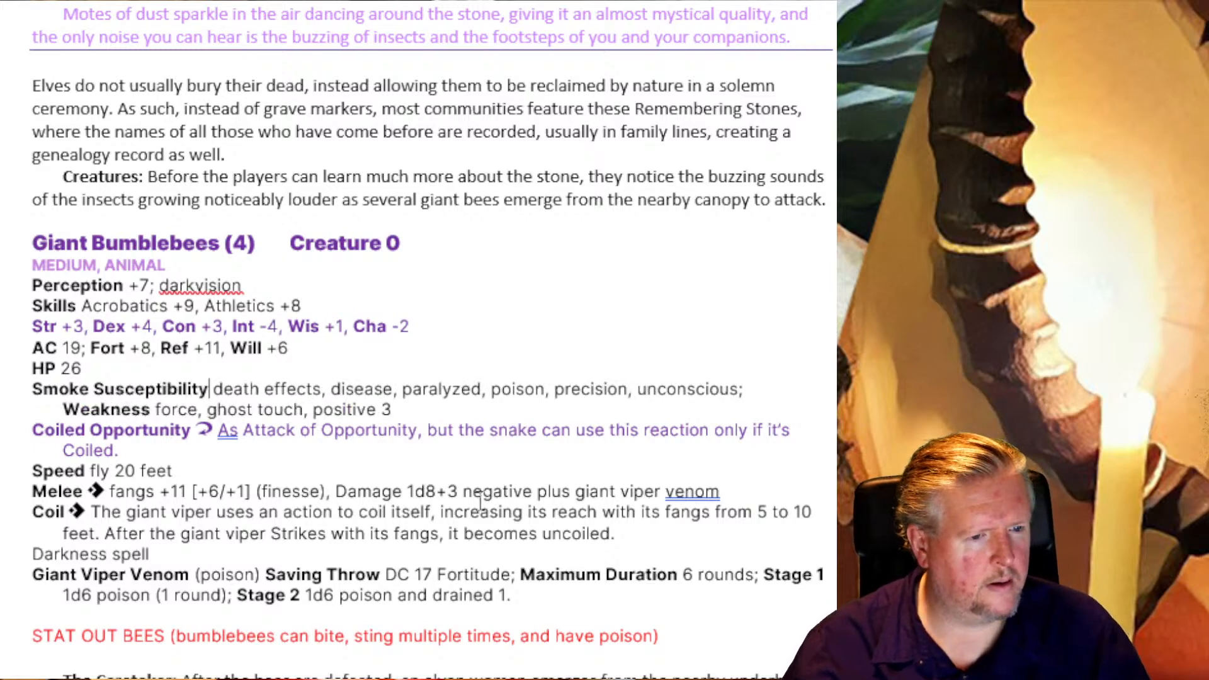
left_click_drag(61, 413, 391, 410)
key("Delete")
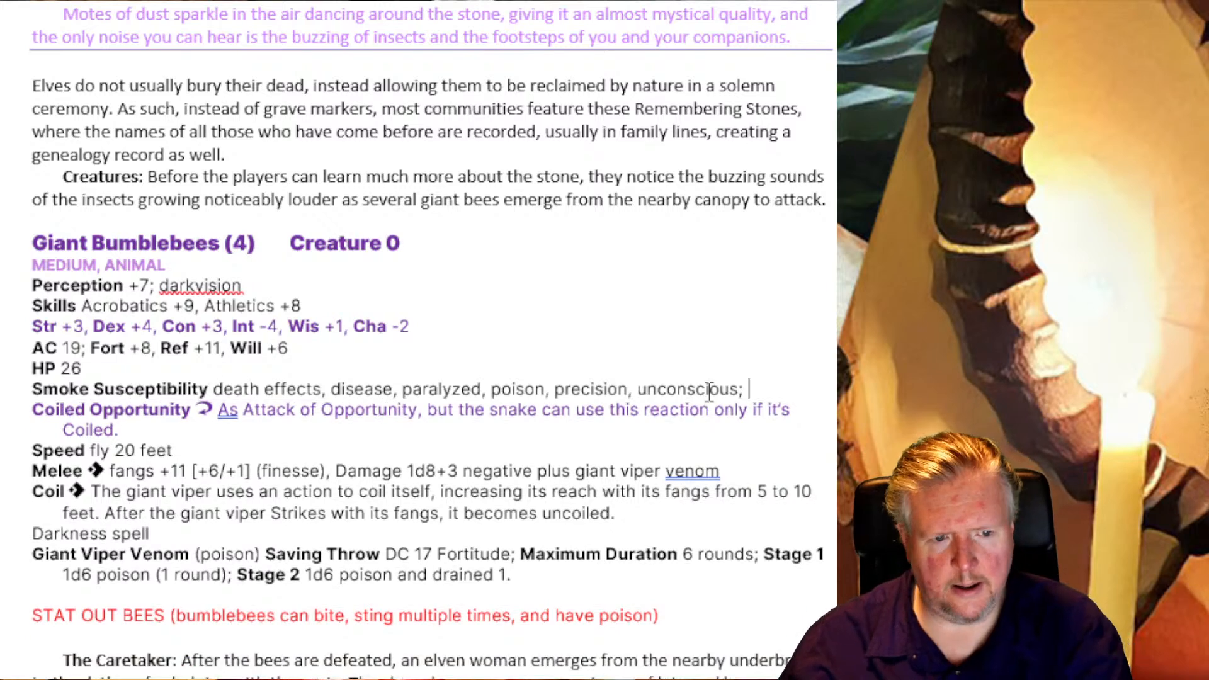
left_click_drag(746, 389, 228, 388)
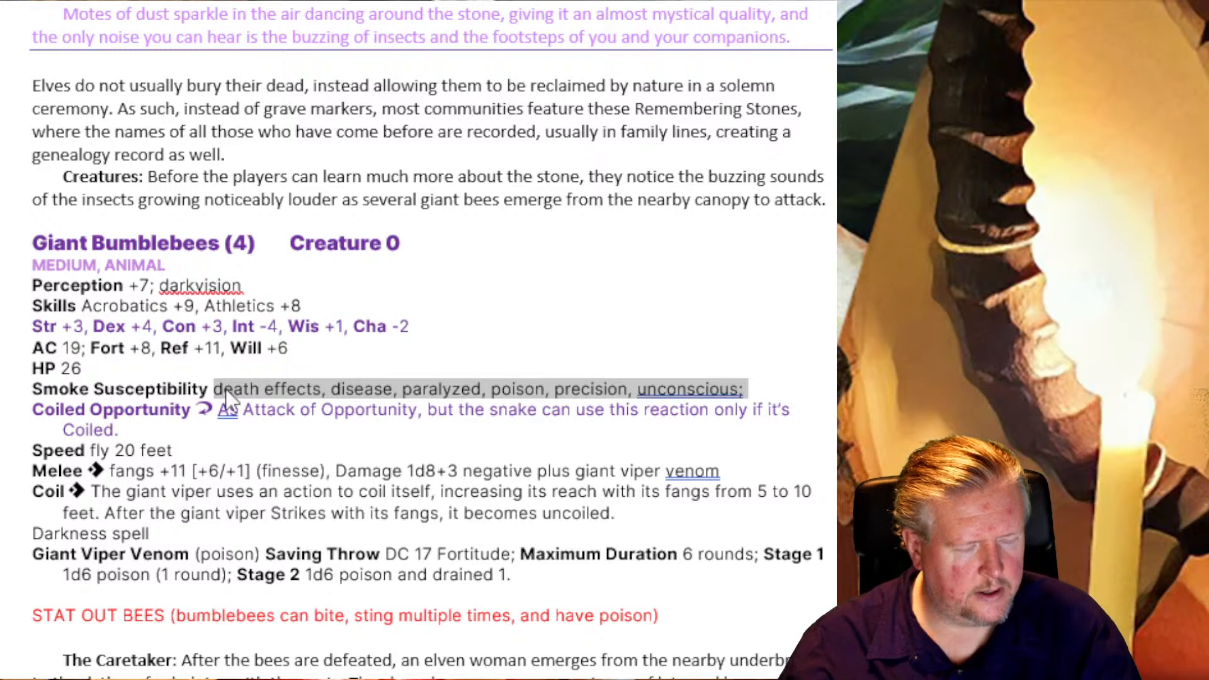
type("xxx")
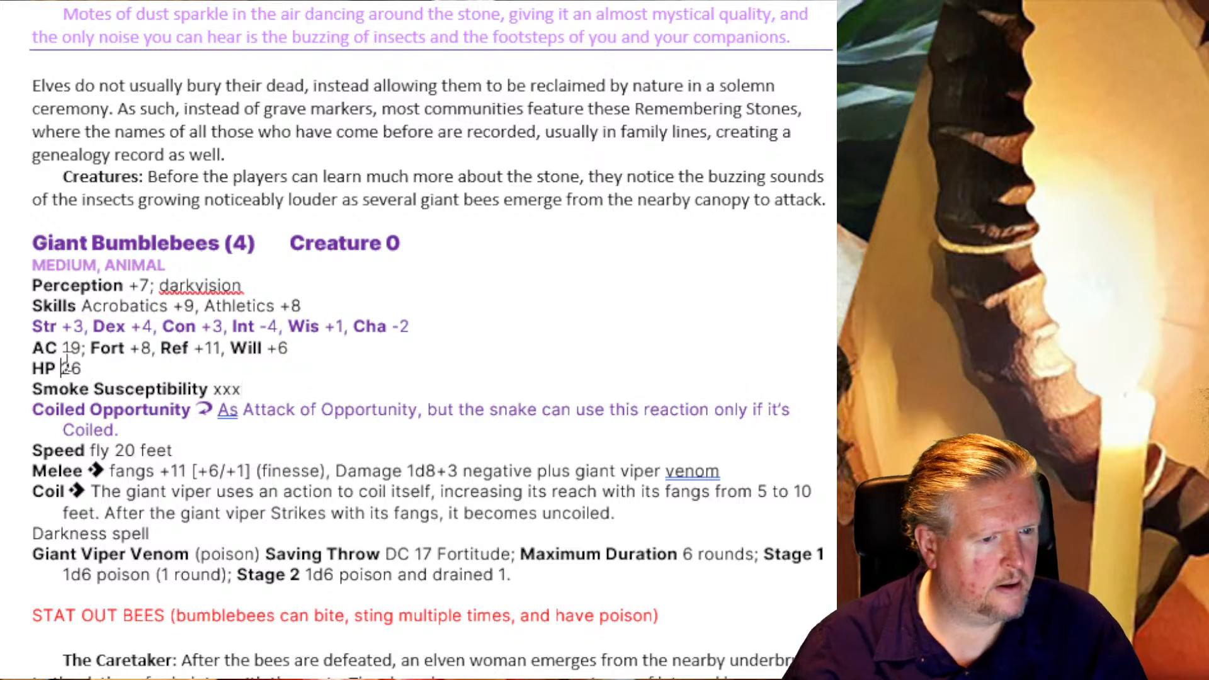
double_click(71, 368)
type("16")
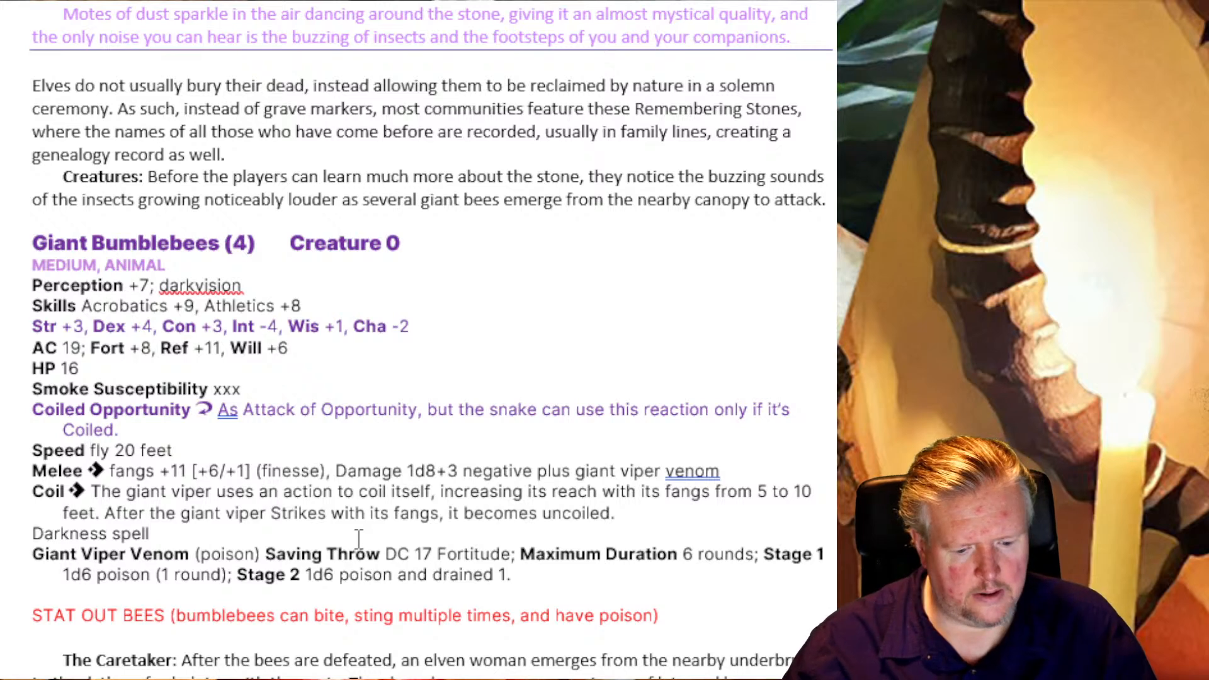
Step: Set the Speed line to "10 feet, fly 30 feet" and change the Melee attack from fangs to "stinger"
left_click(89, 450)
type("10 feet,")
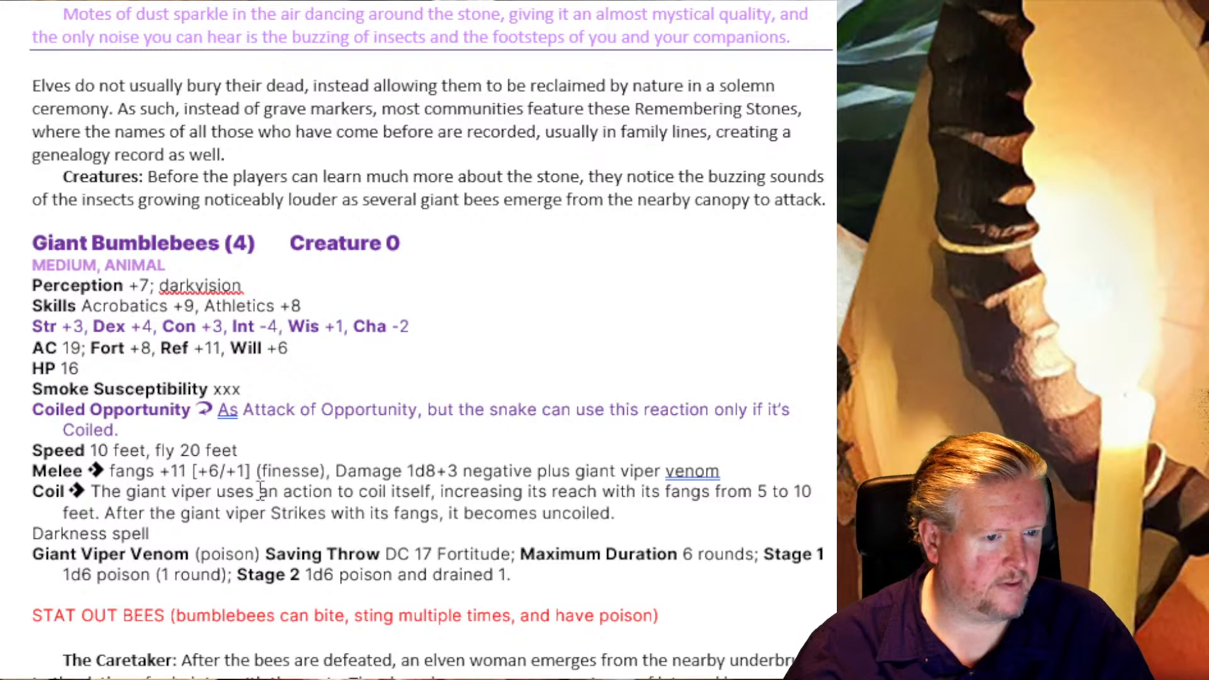
left_click(185, 450)
key("BackSpace")
type("3")
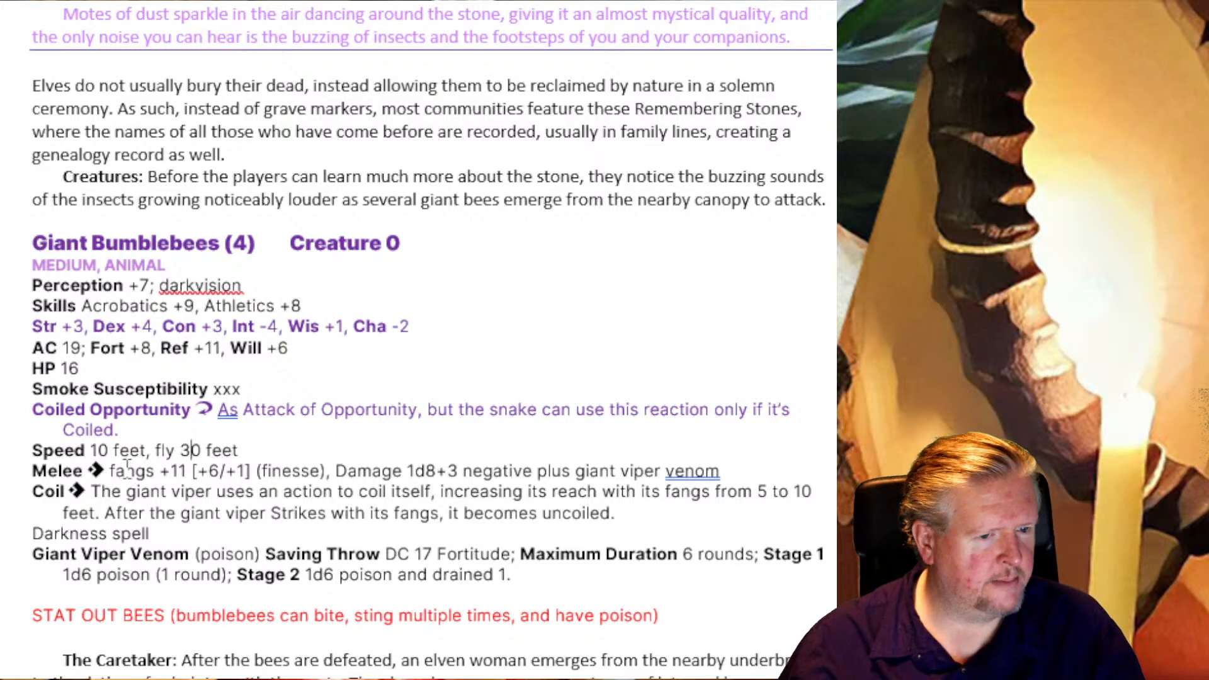
type("stinger")
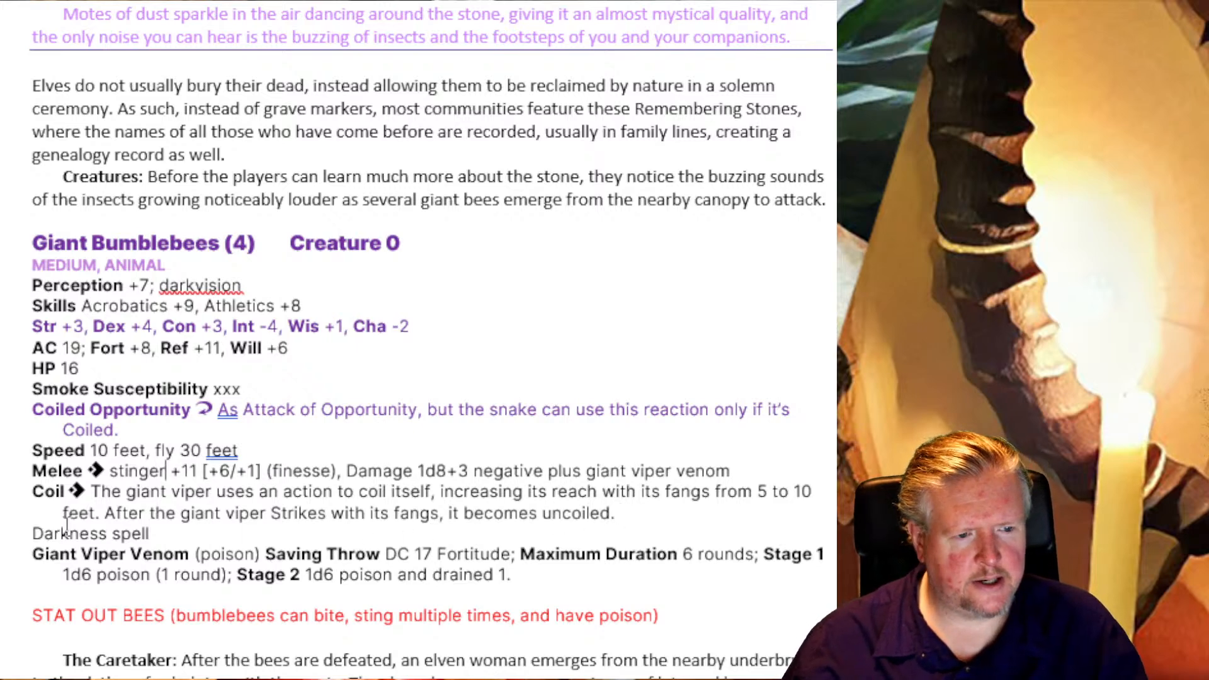
Step: Delete the Darkness spell line and the end of the Coil entry after "from 5 to"
left_click_drag(32, 492, 516, 573)
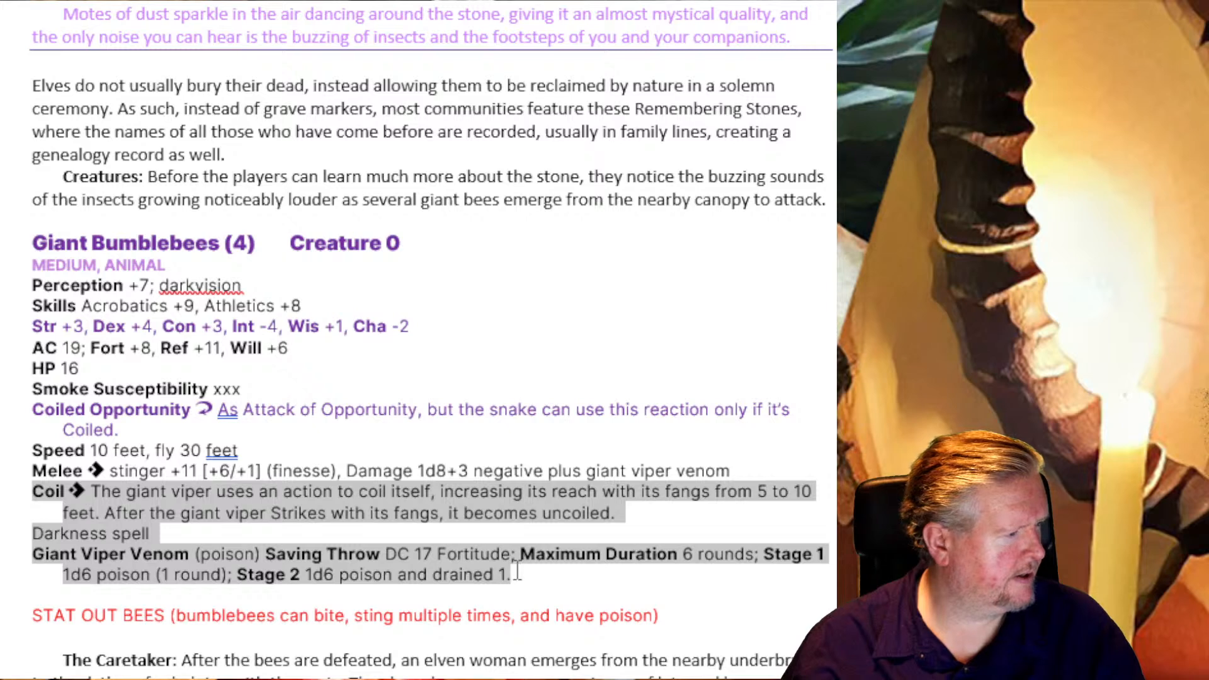
left_click(365, 584)
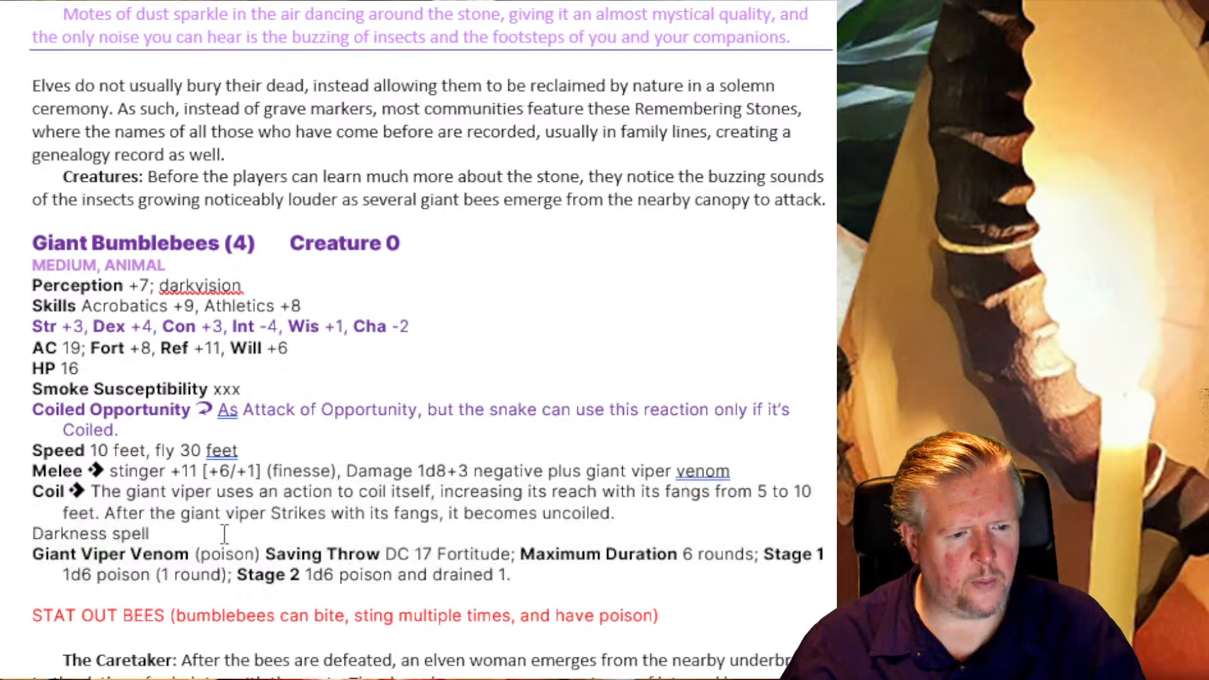
left_click_drag(151, 534, 60, 512)
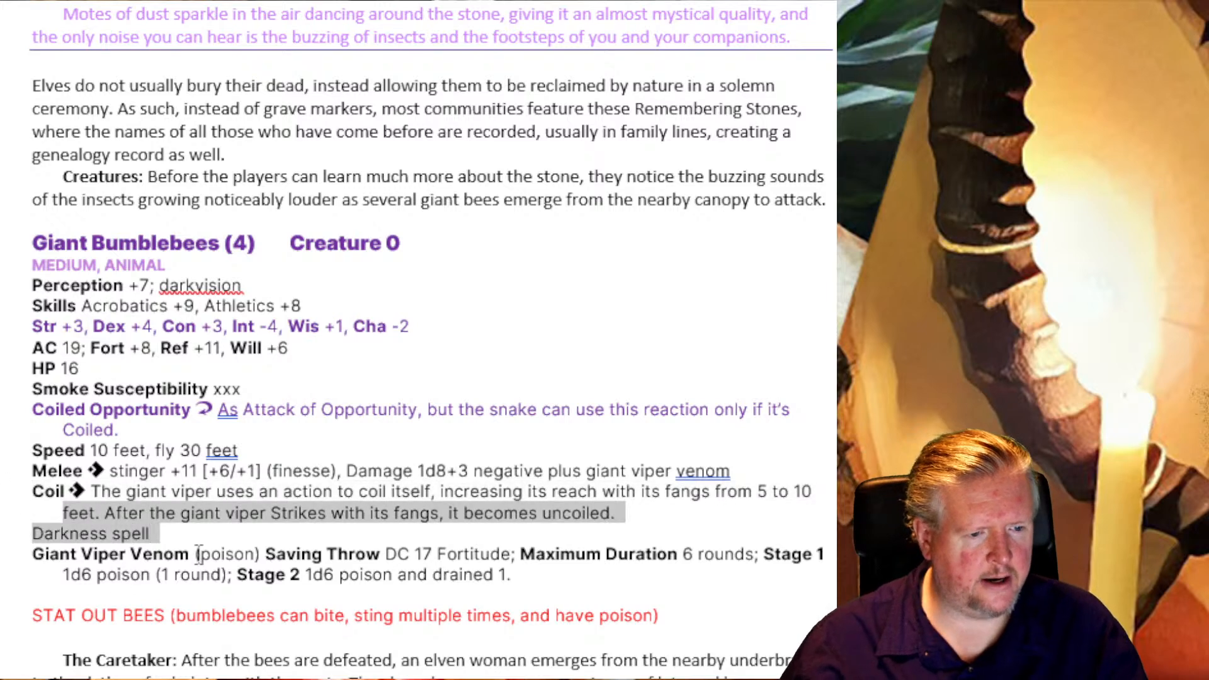
type("M")
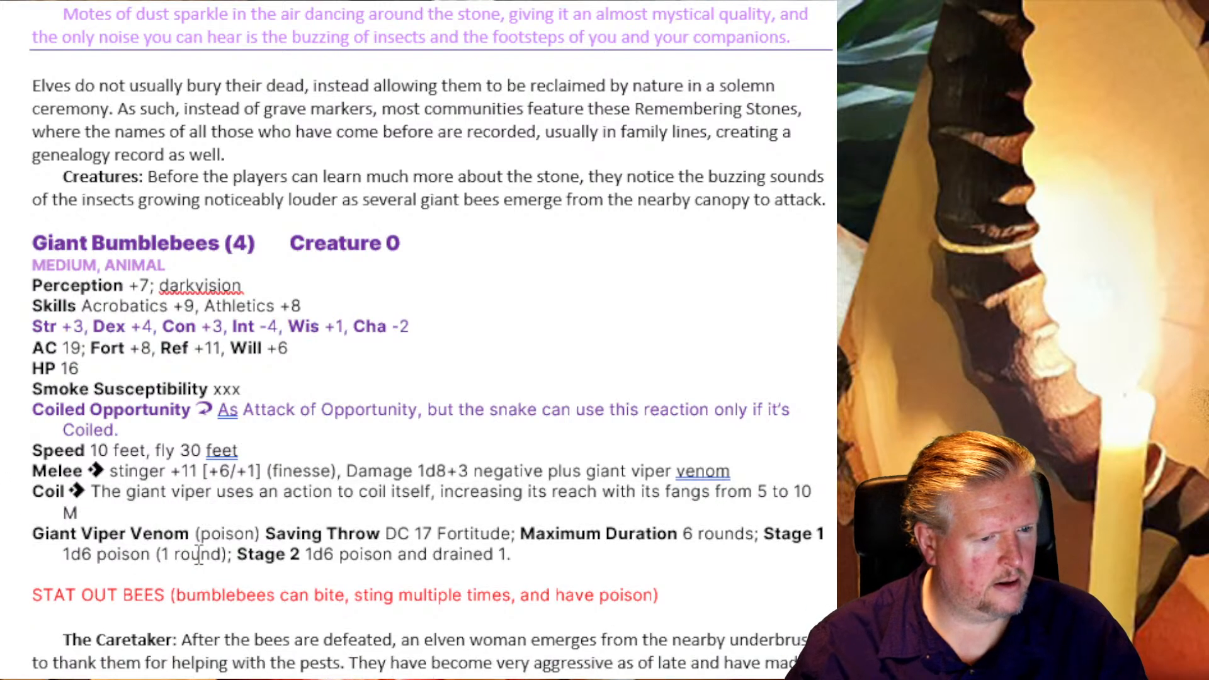
key("BackSpace")
key("BackSpace")
key("BackSpace")
key("BackSpace")
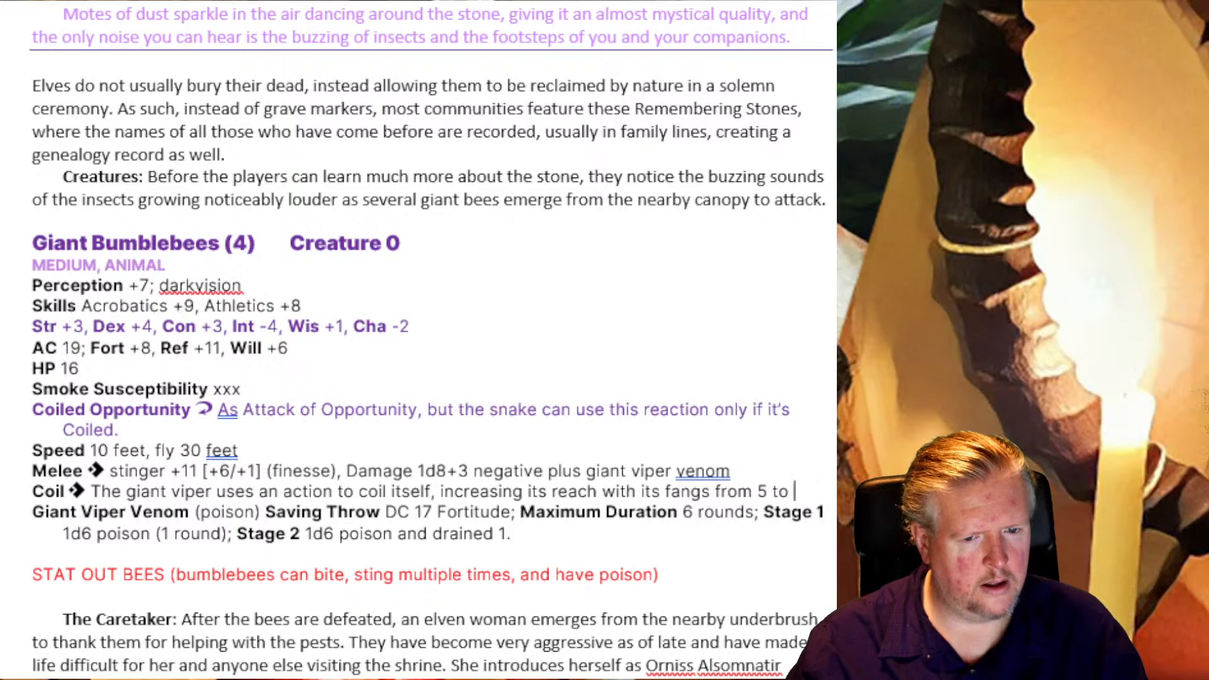
Step: Replace the remaining Coil entry with a copy of the stinger Melee line and rename the copied attack "mandible"
double_click(47, 471)
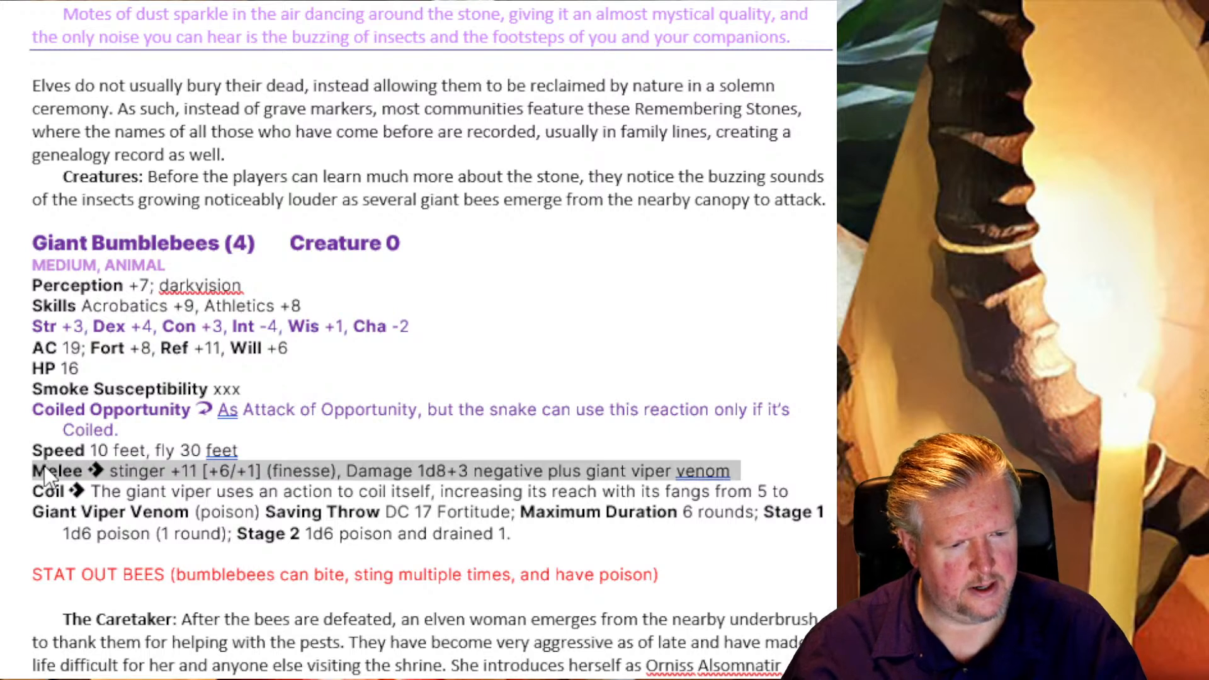
left_click(44, 467)
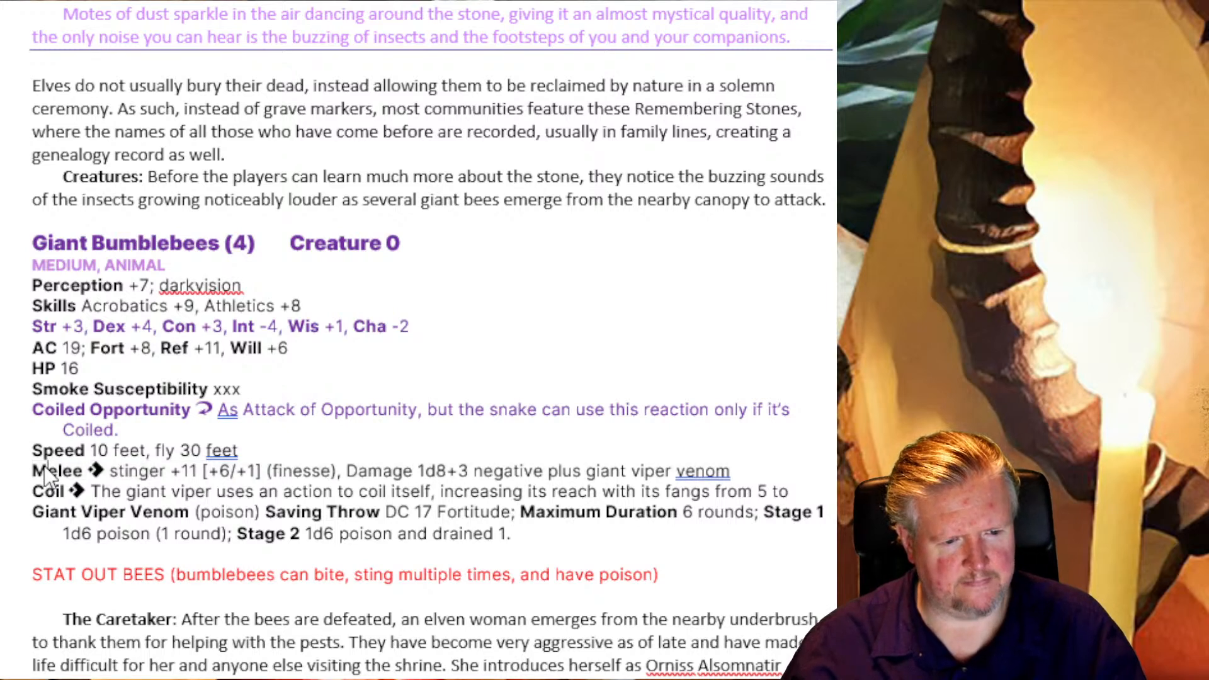
left_click(44, 467)
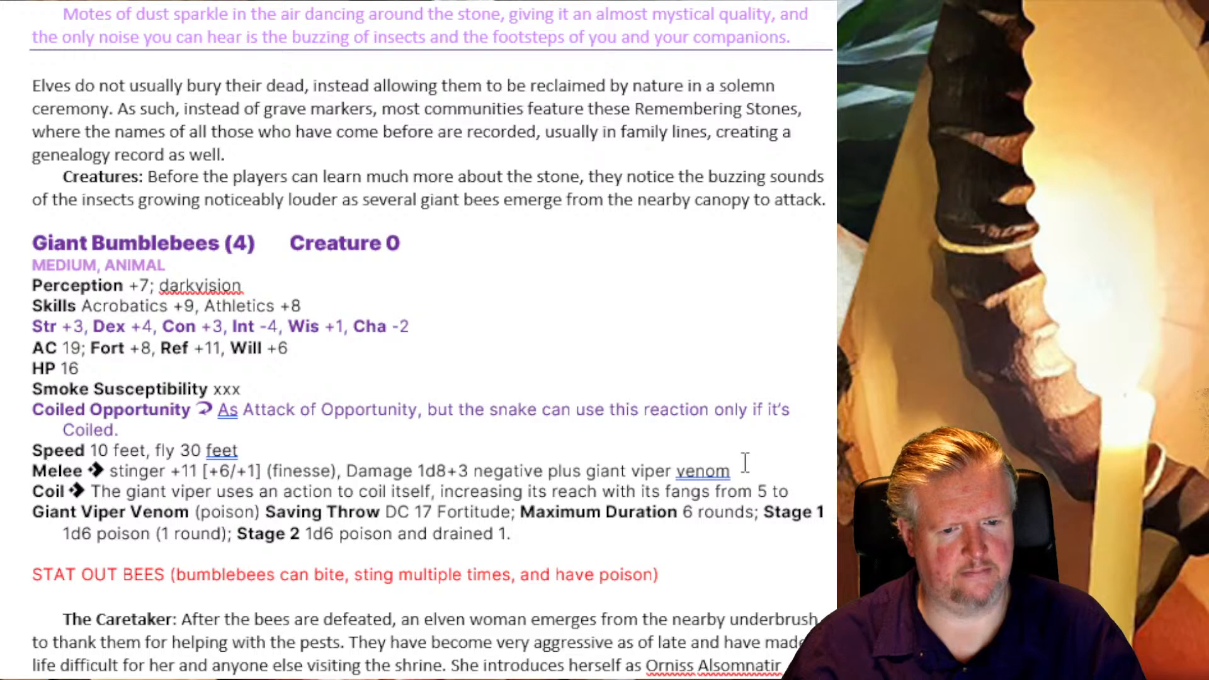
left_click_drag(745, 469, 28, 469)
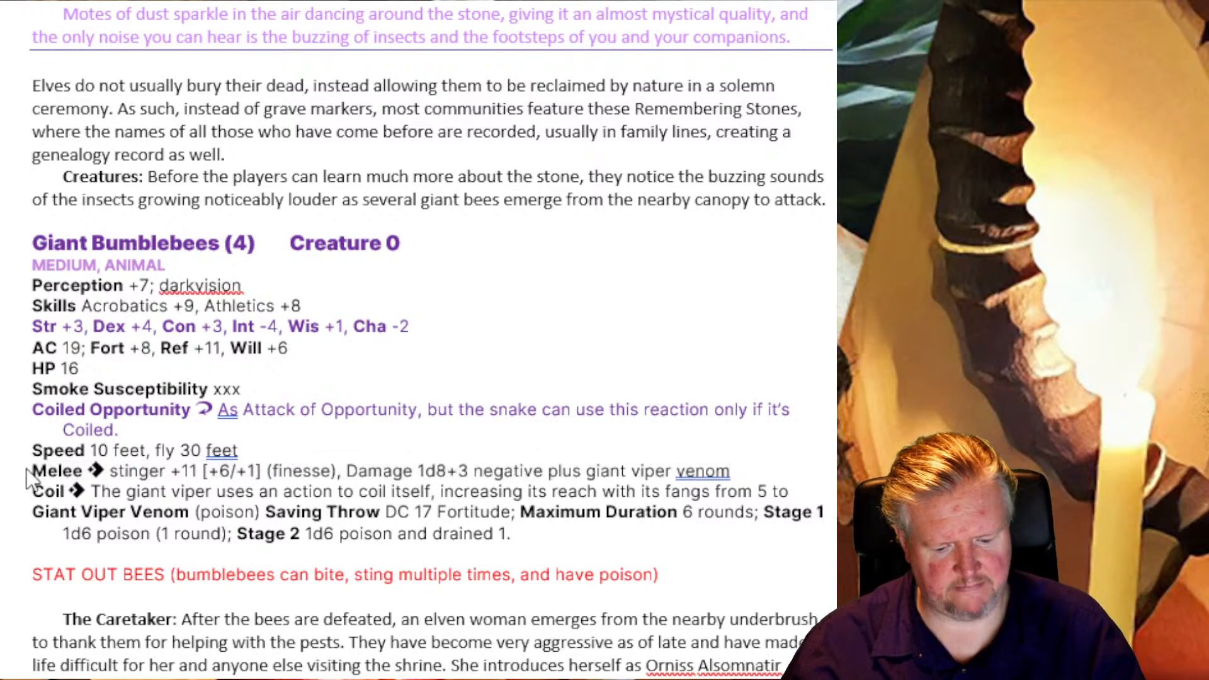
key("ctrl+v")
key("ctrl+z")
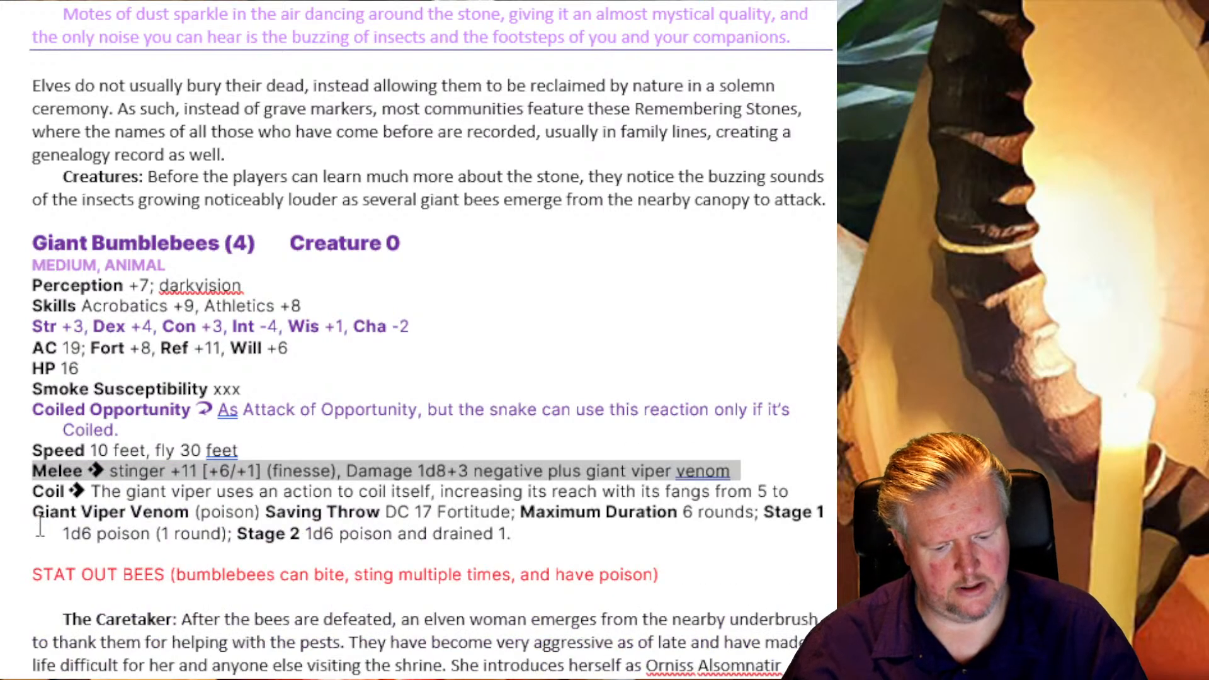
triple_click(47, 491)
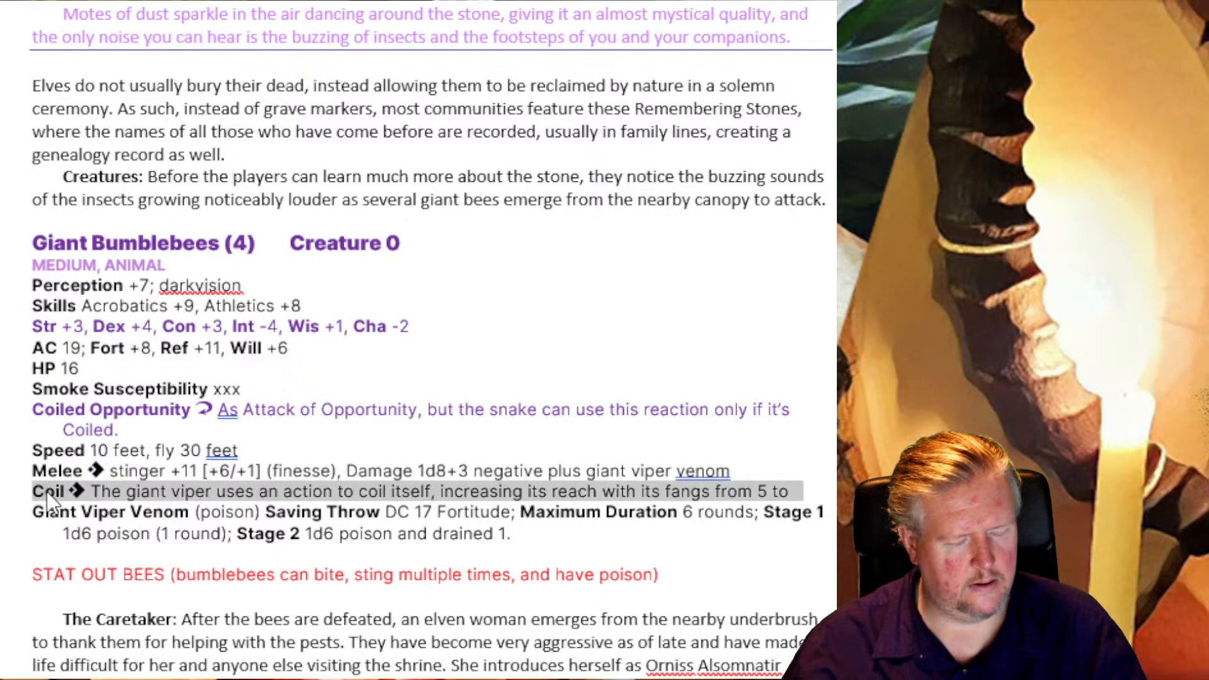
type("Melee ◆ stinger +11 [+6/+1] (finesse), Damage 1d8+3 negative plus giant viper venom")
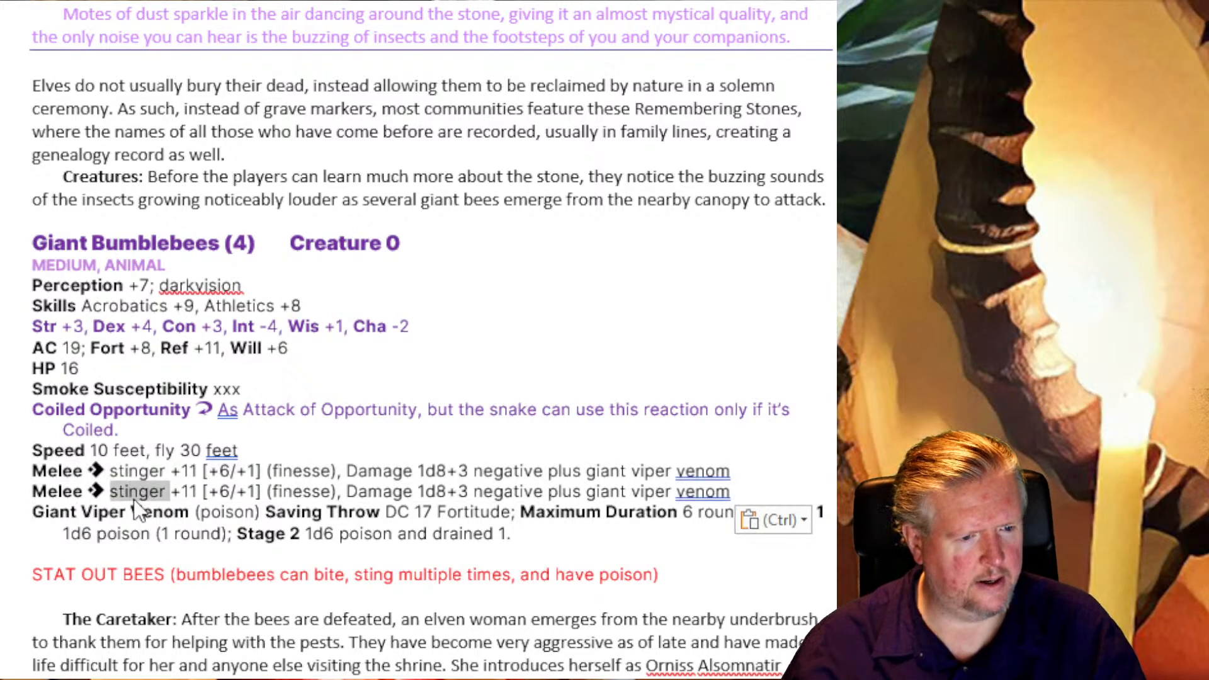
type("mandible")
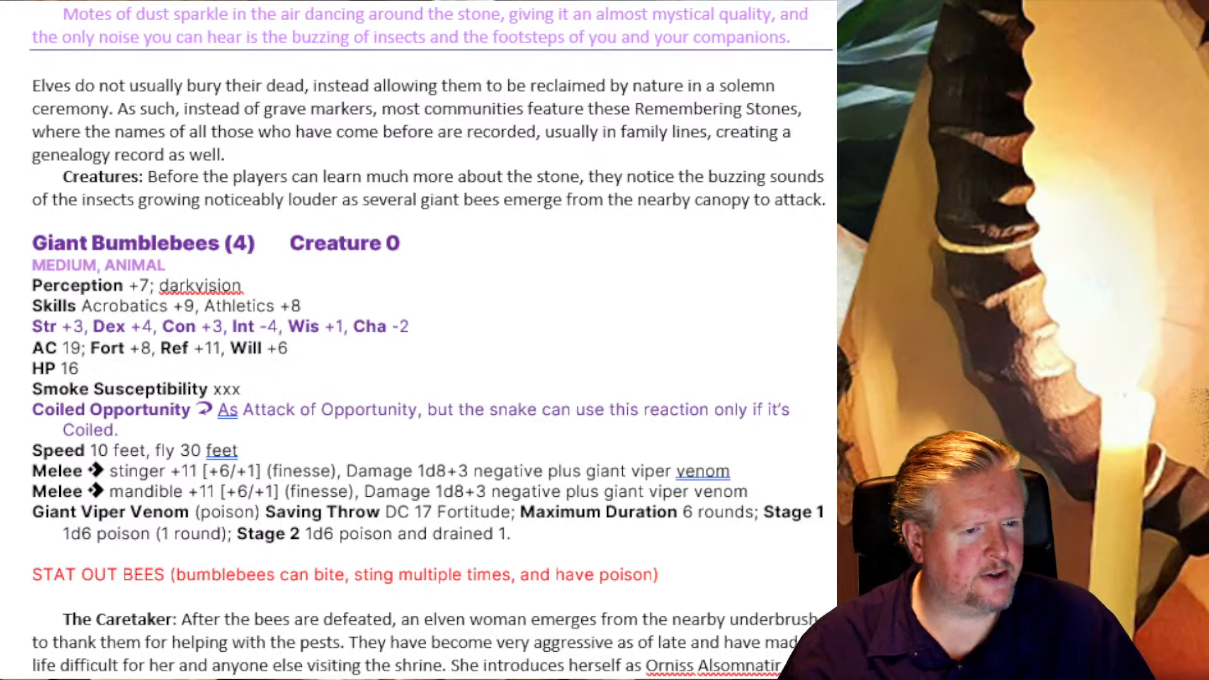
Step: Set the Giant Bumblebees ability modifiers to Str +2, Dex +2 and Int -5
double_click(75, 325)
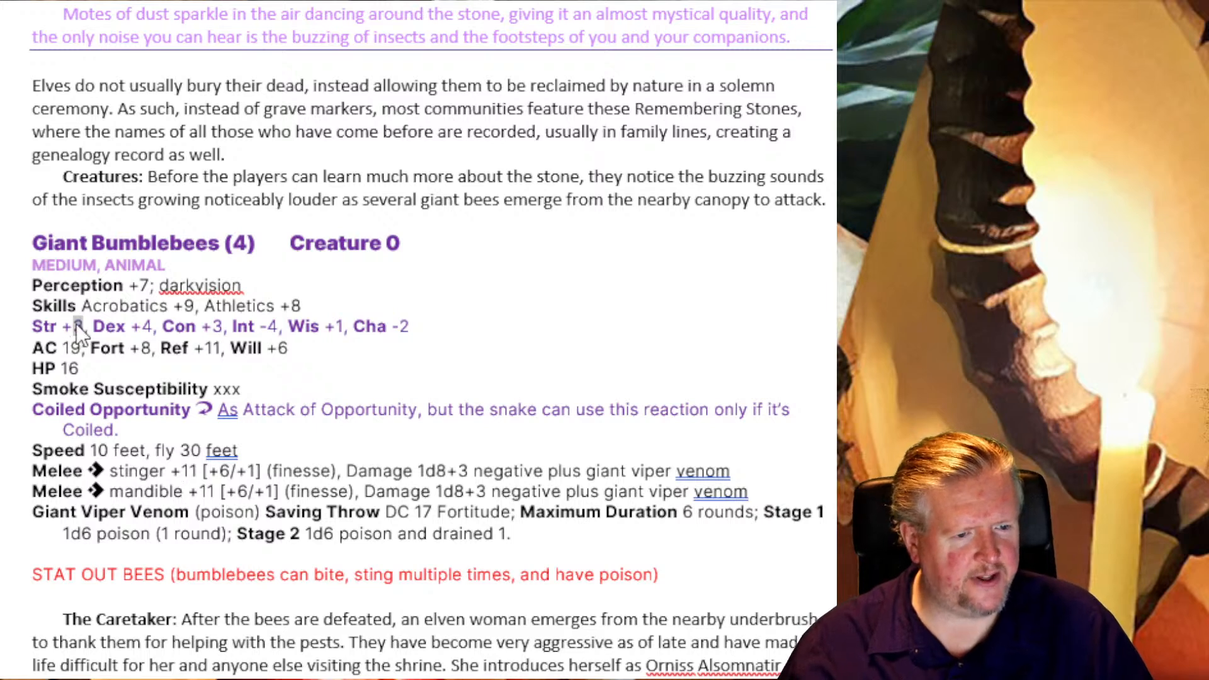
type("2")
double_click(146, 326)
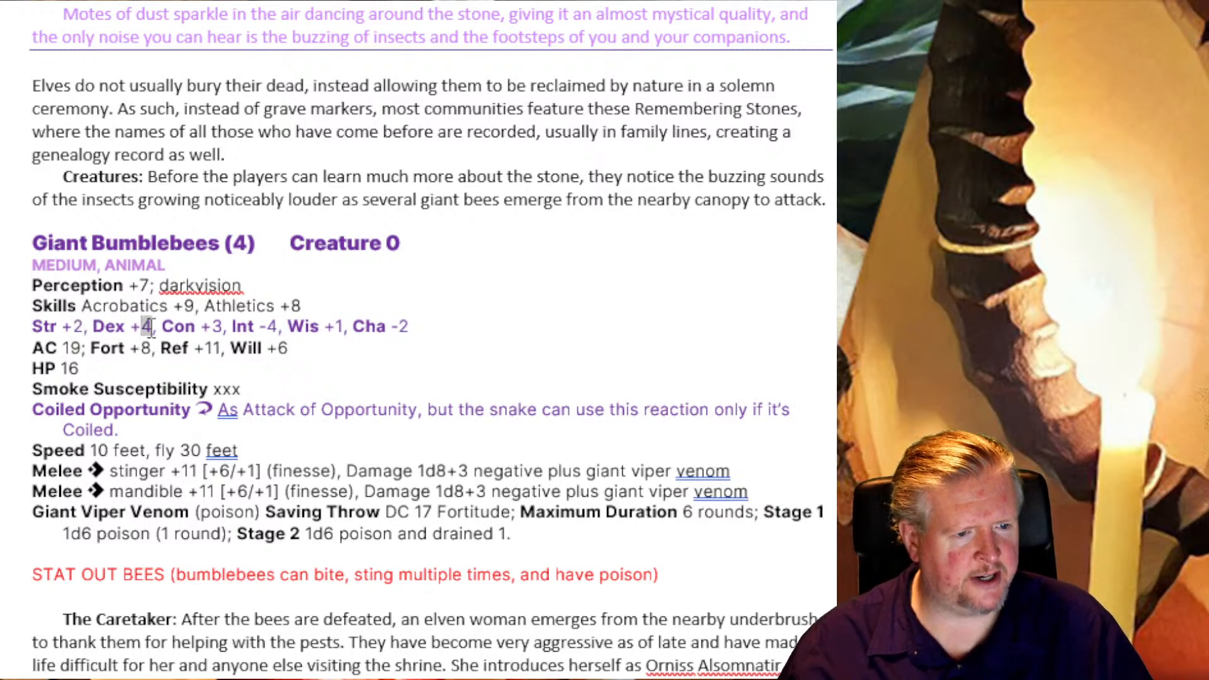
type("2")
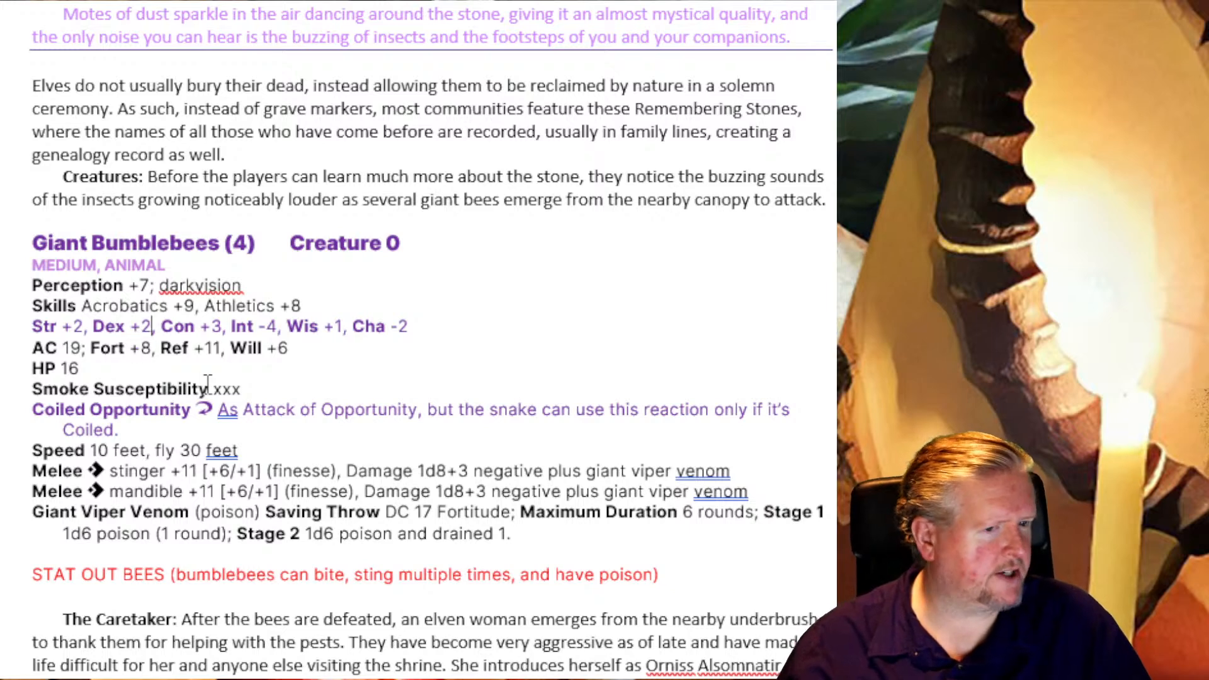
left_click_drag(266, 326, 277, 326)
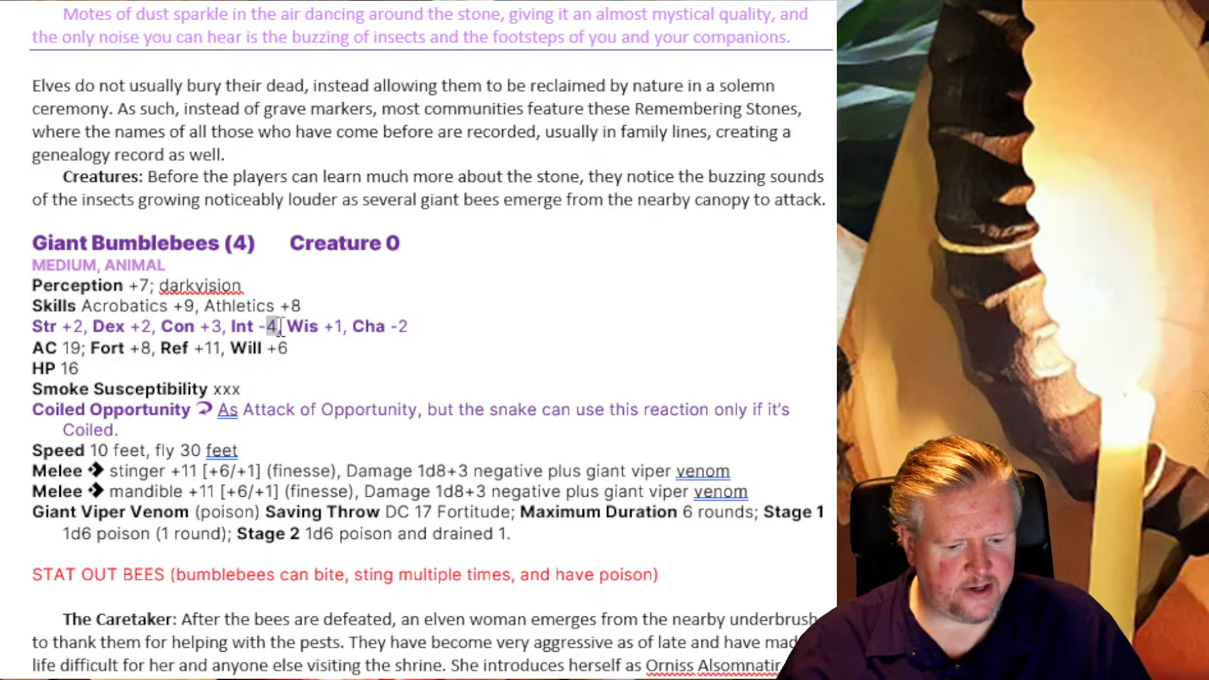
type("5")
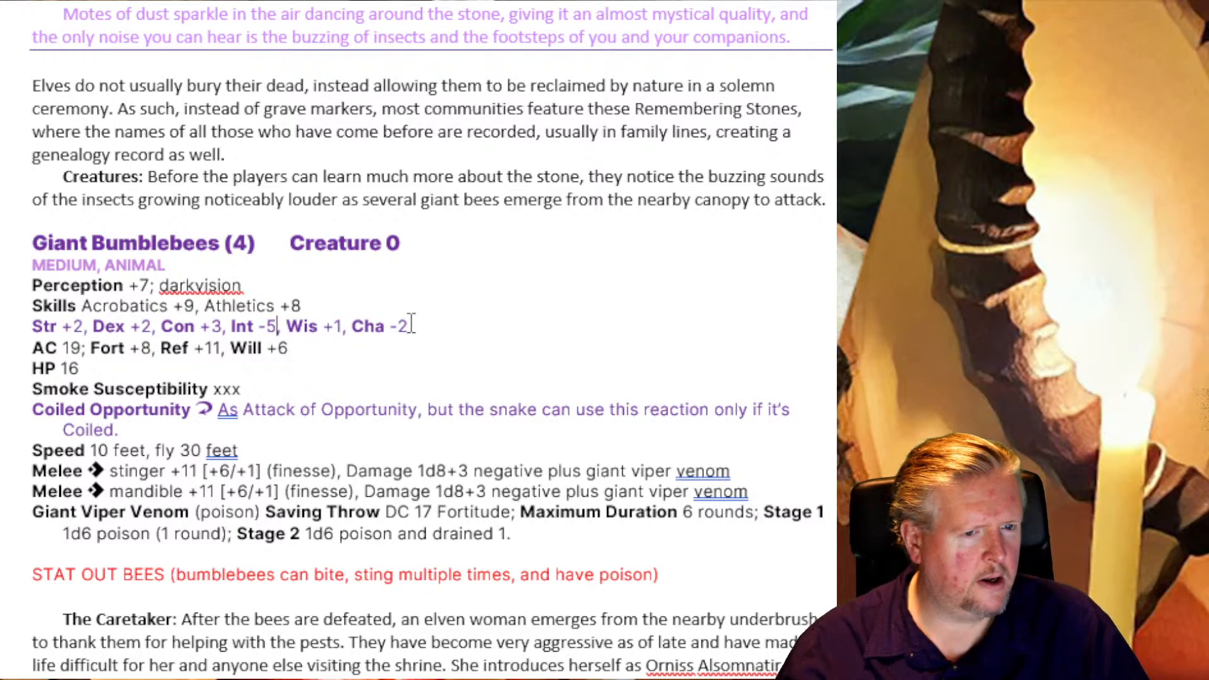
Step: Set the Giant Bumblebees' Cha modifier to +0
left_click_drag(413, 326, 399, 327)
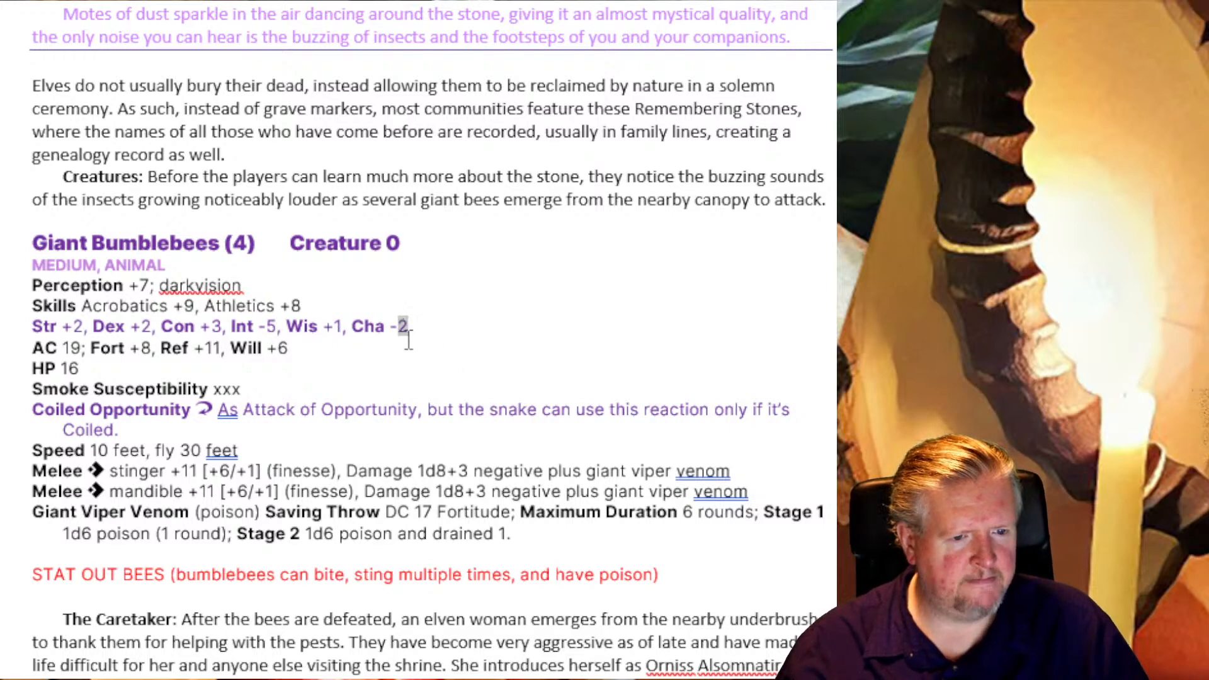
left_click(415, 331)
left_click_drag(415, 331, 390, 336)
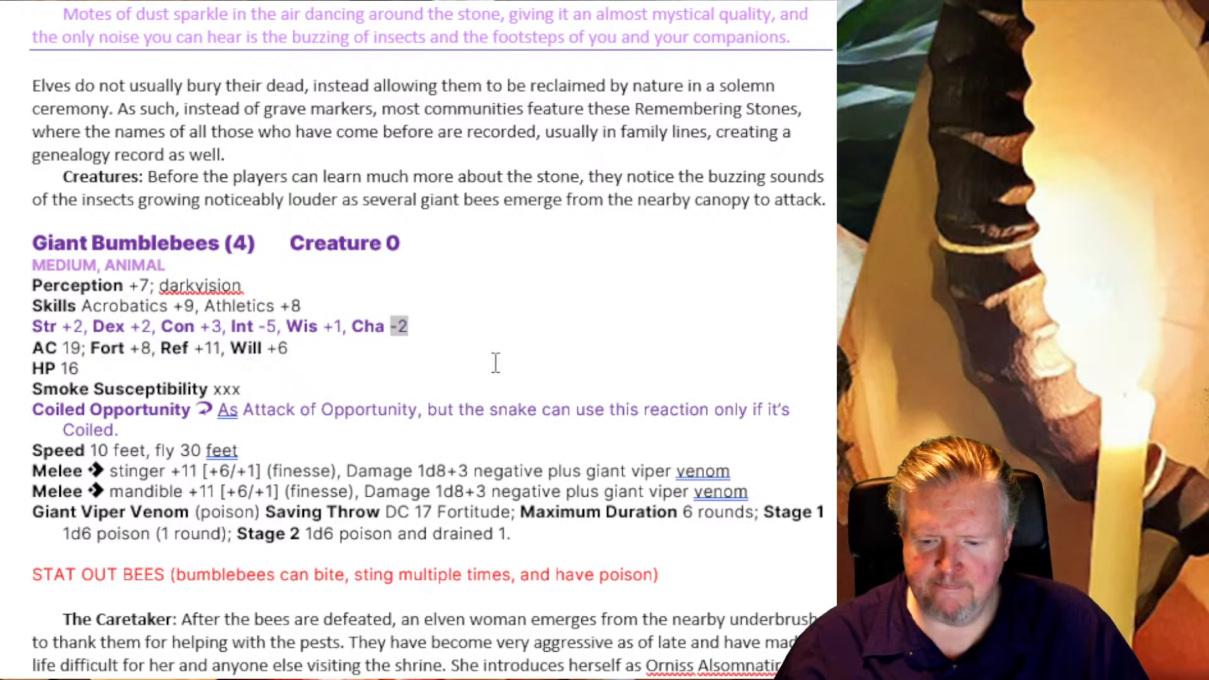
type("+0")
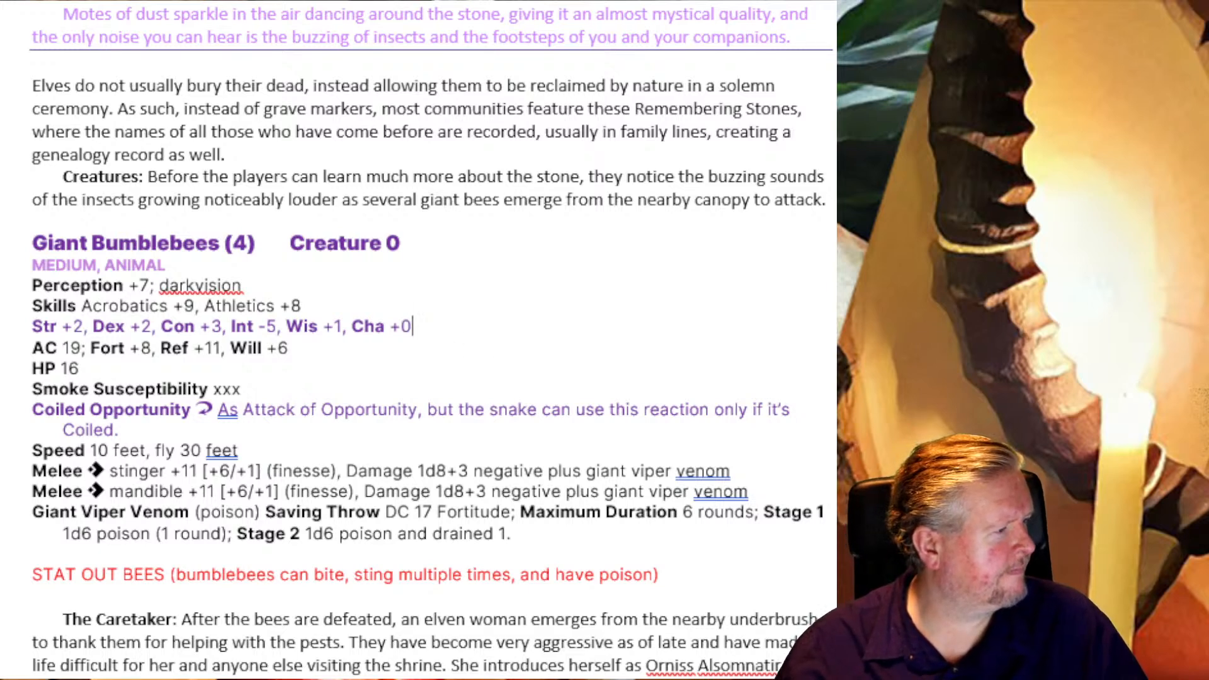
left_click(453, 390)
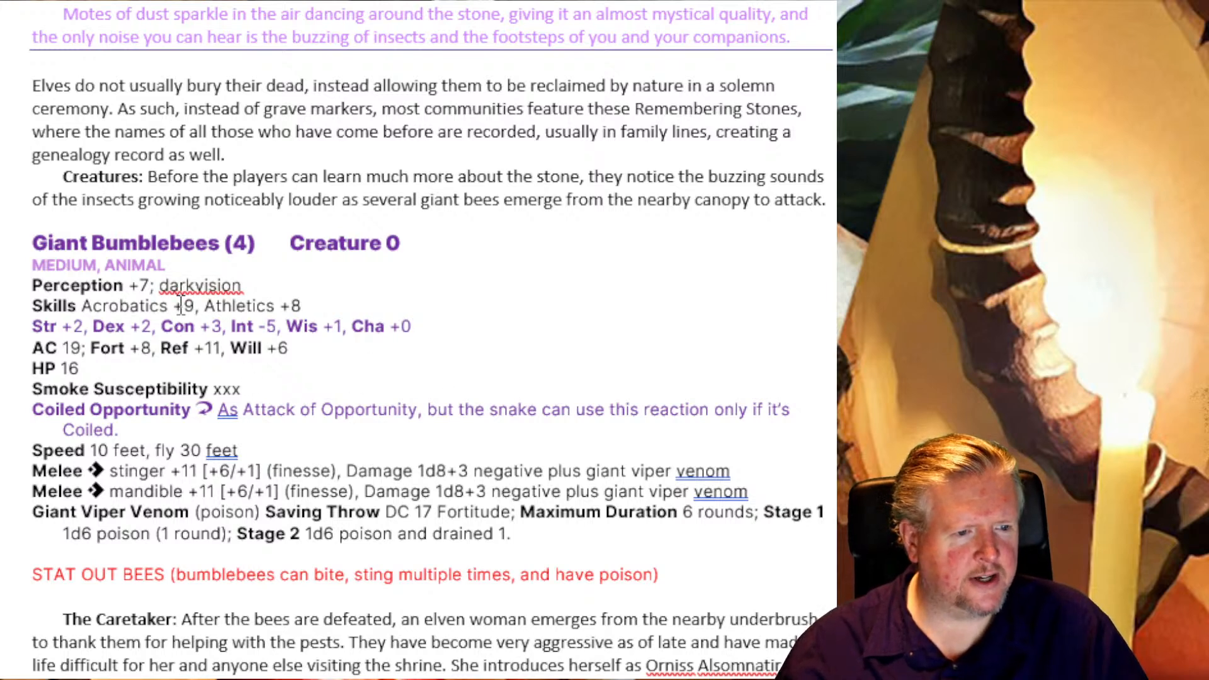
Step: Set the Giant Bumblebees' Acrobatics to +6, Athletics to +4 and Perception to +5
left_click_drag(173, 306, 196, 308)
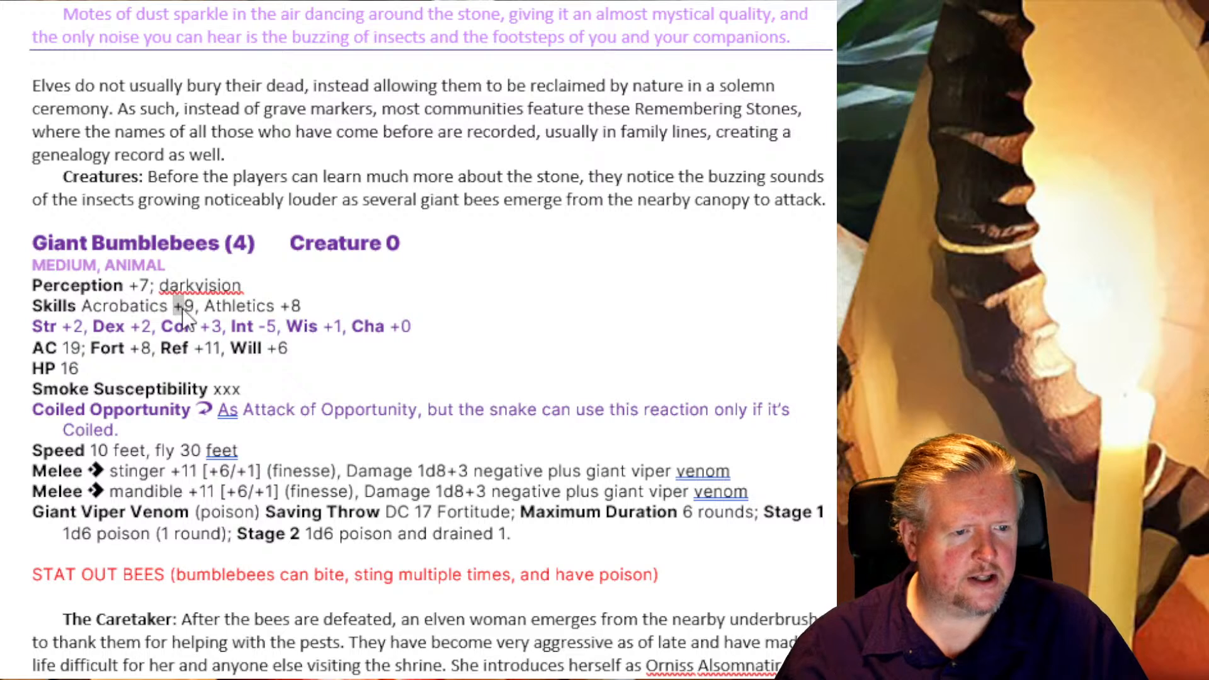
double_click(188, 307)
left_click_drag(194, 317, 185, 308)
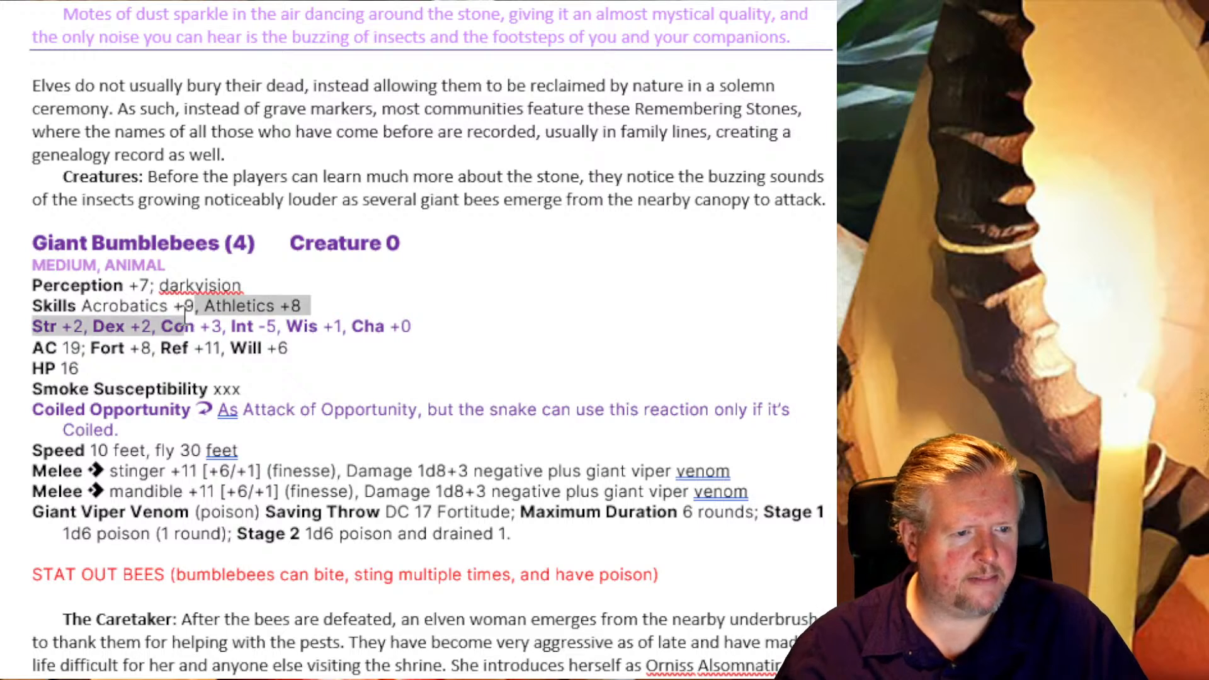
double_click(189, 307)
type("8")
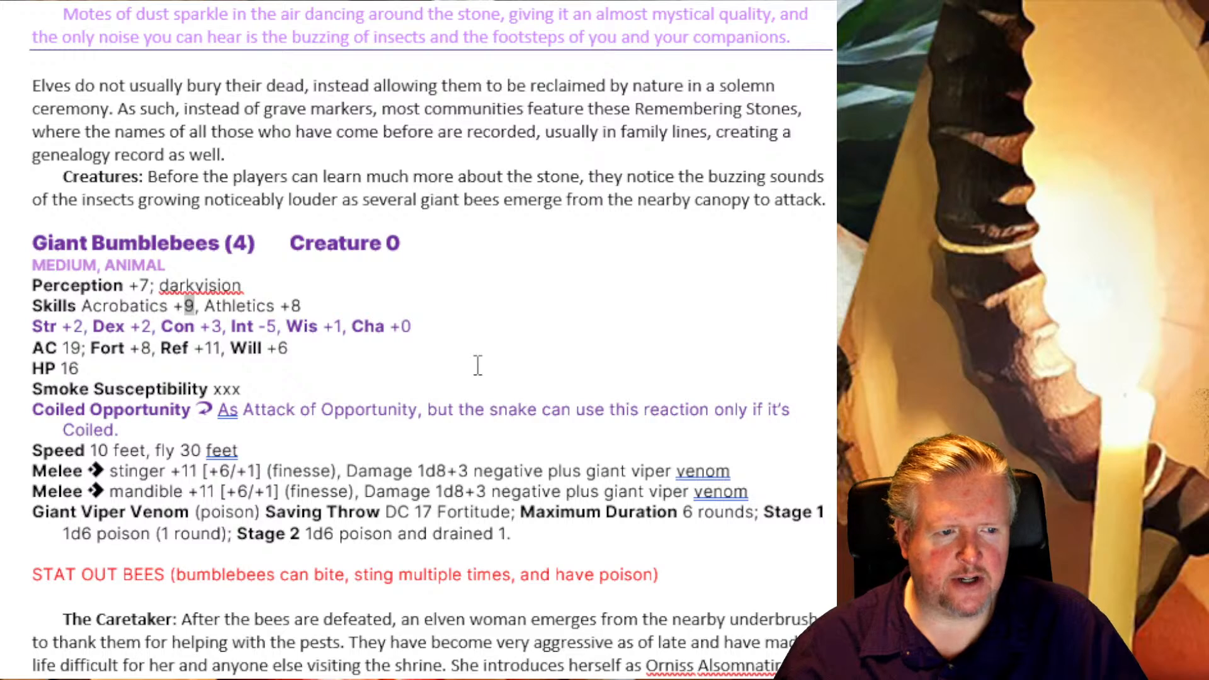
type("6")
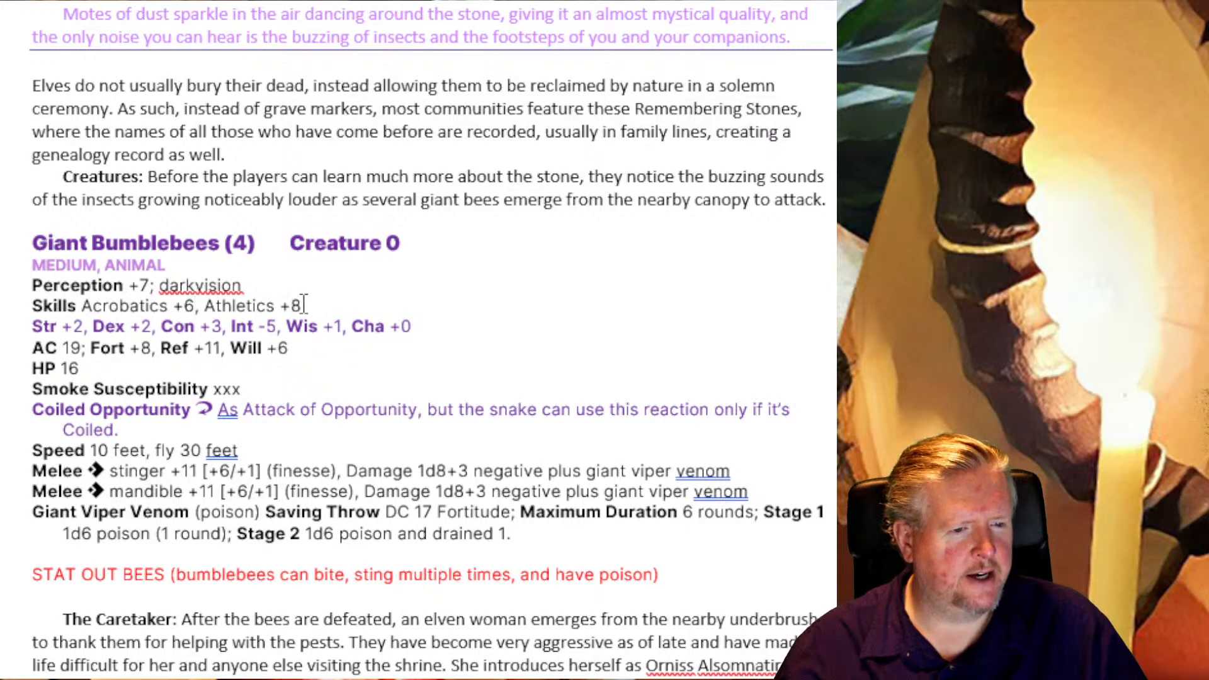
left_click_drag(303, 306, 291, 306)
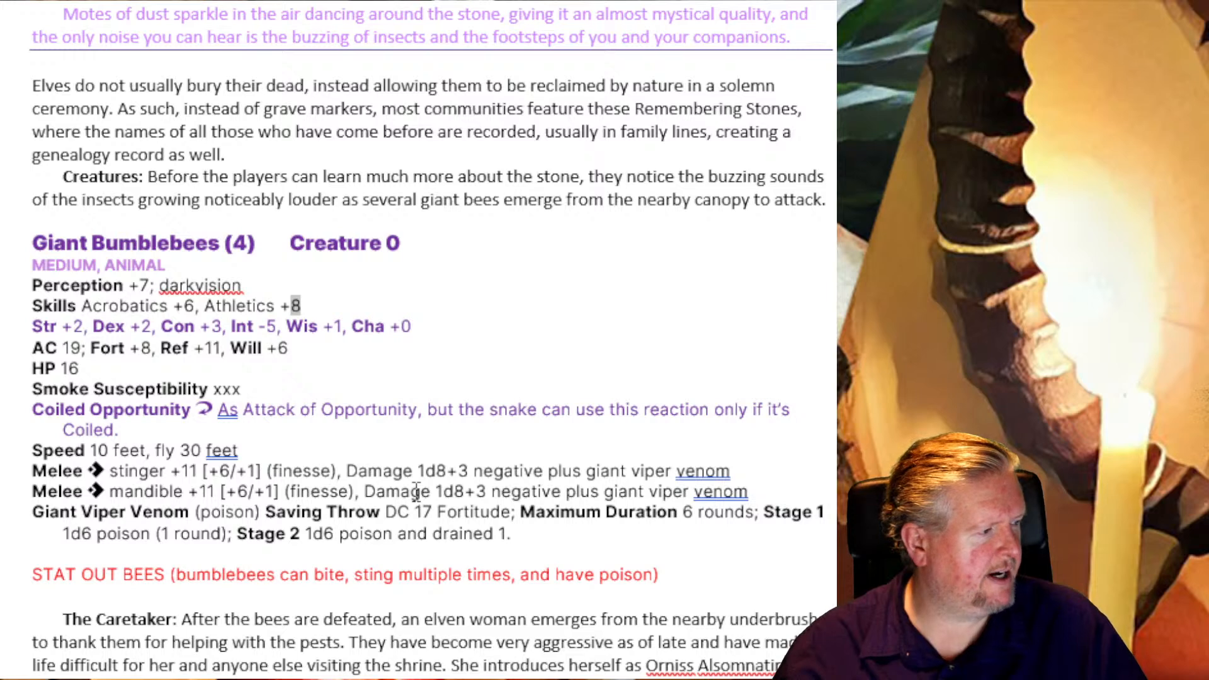
type("4")
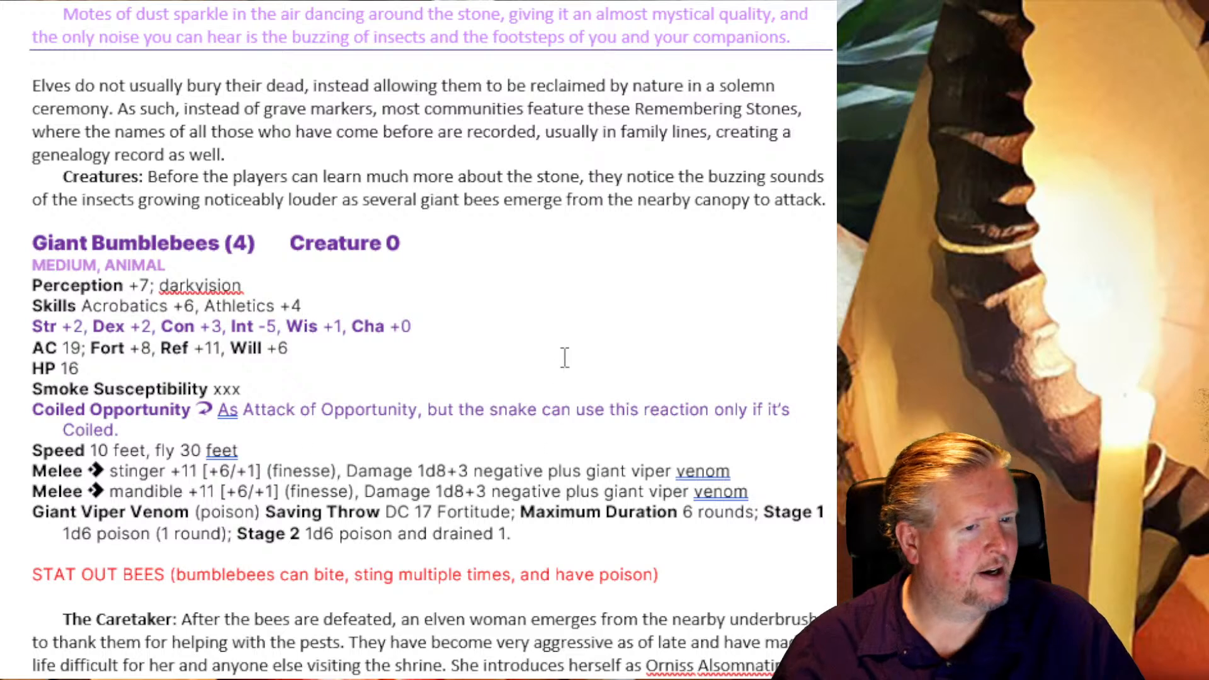
left_click_drag(139, 283, 154, 277)
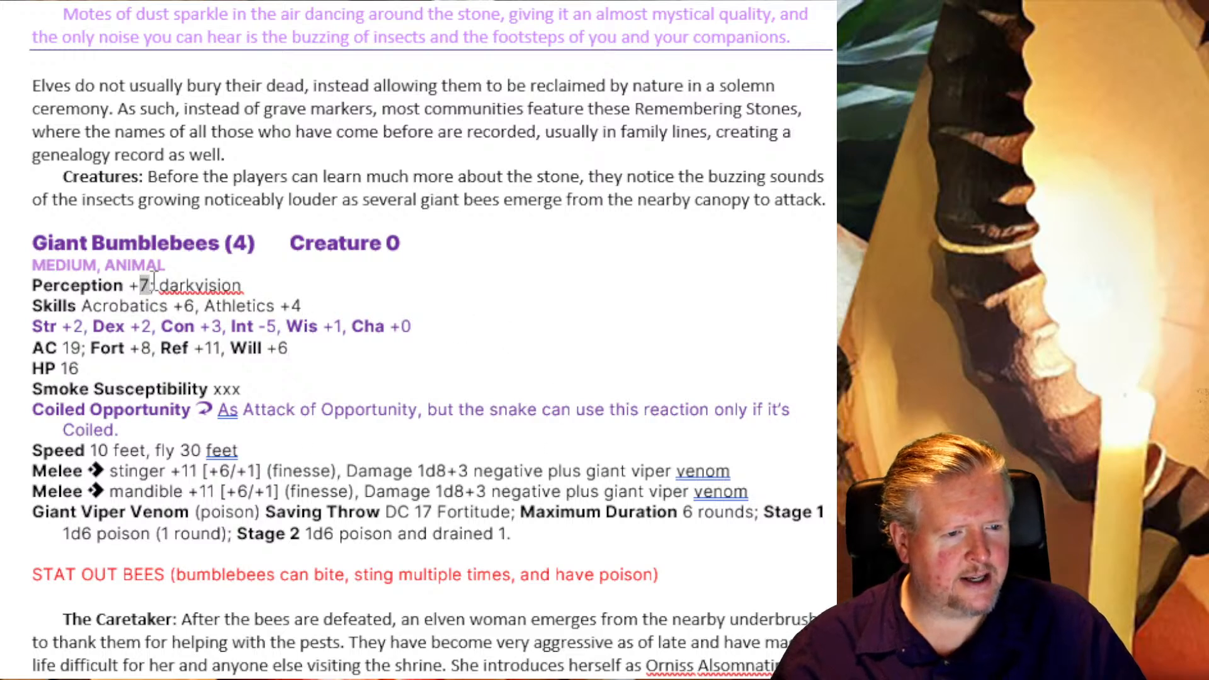
type("5")
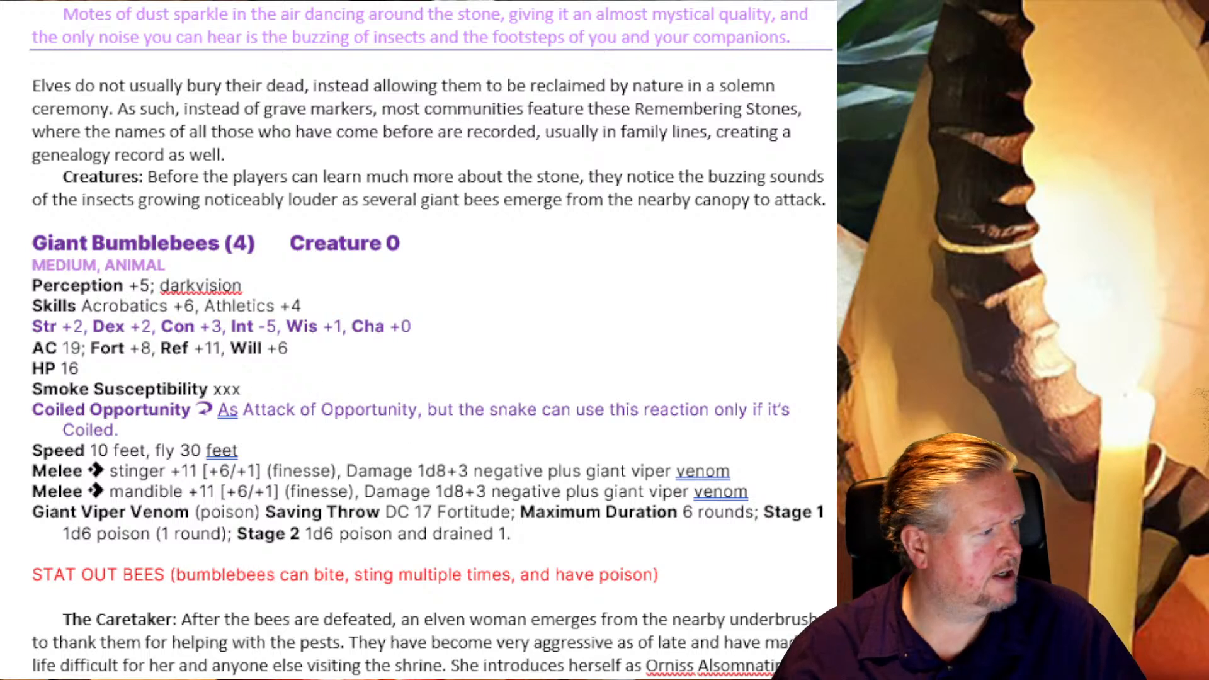
Step: Change the AC value in the Giant Bumblebees stat block to 15
double_click(71, 348)
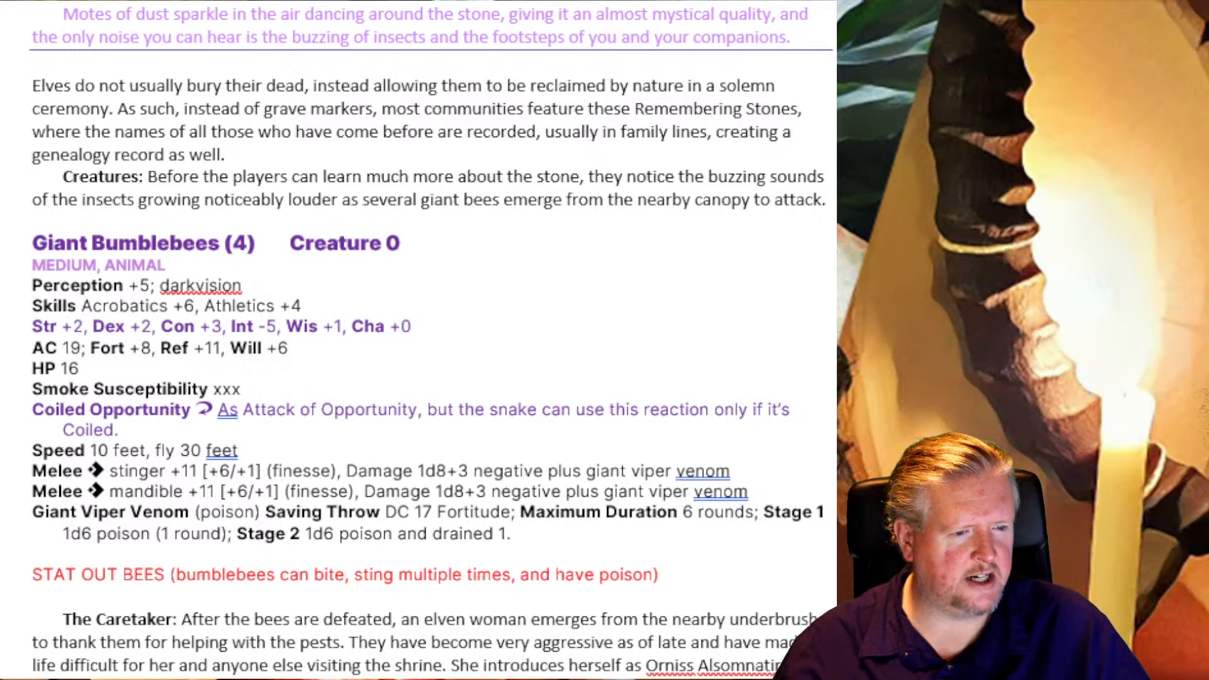
double_click(71, 348)
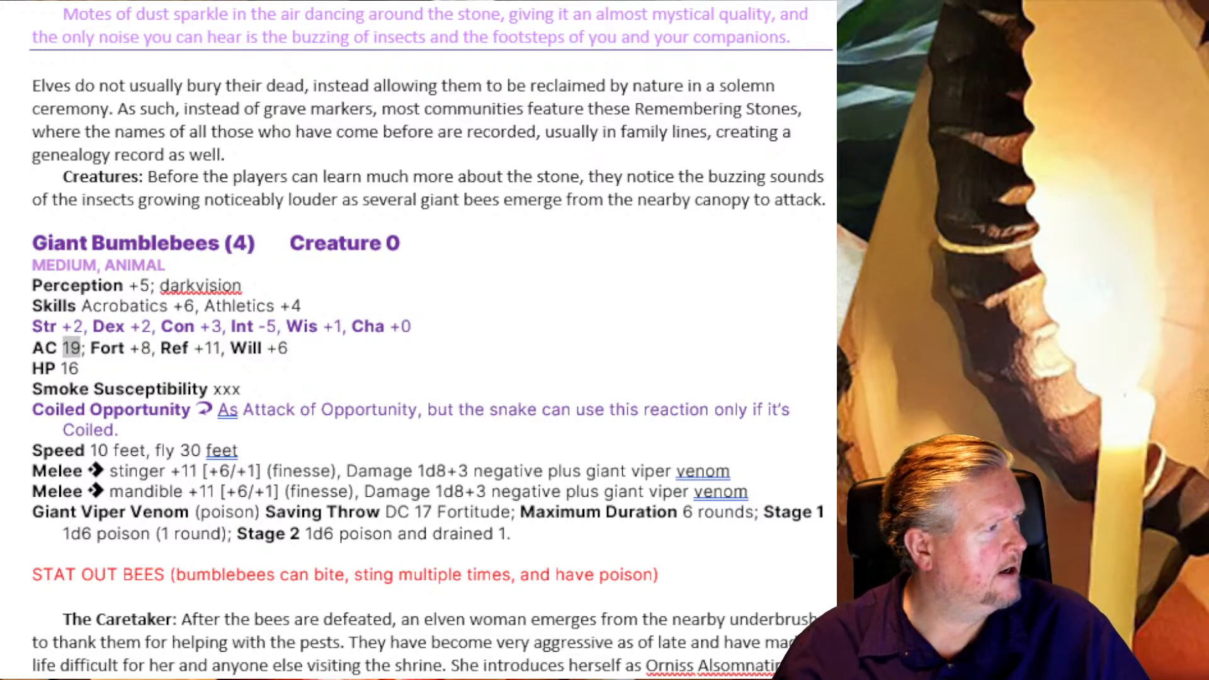
key("Right")
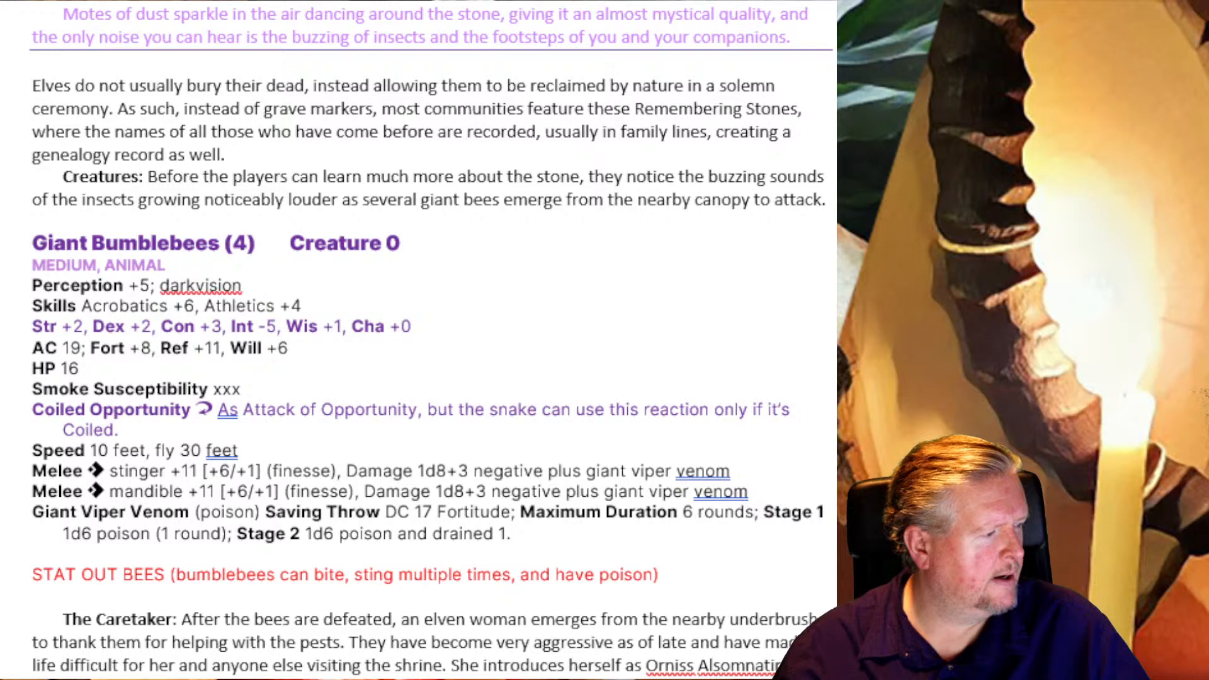
key("shift+Left")
key("shift+Left")
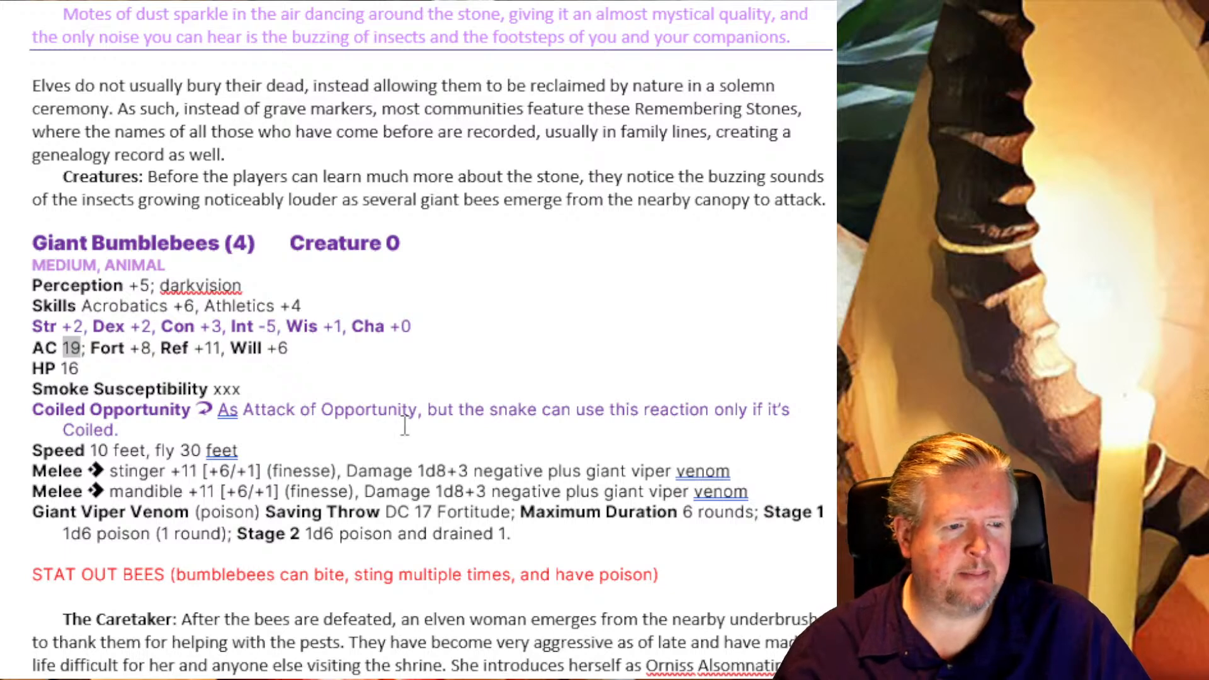
type("15")
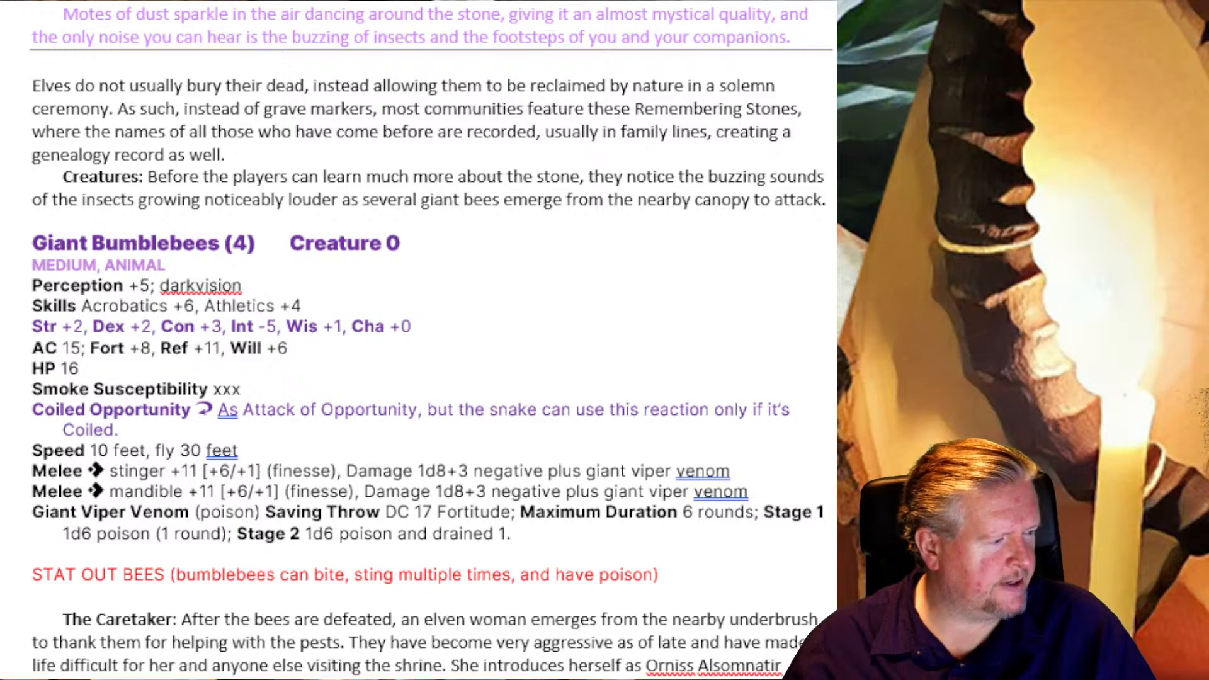
Step: Set the Giant Bumblebees' saving throws to Fort +5, Ref +6 and Will +3
left_click(129, 306)
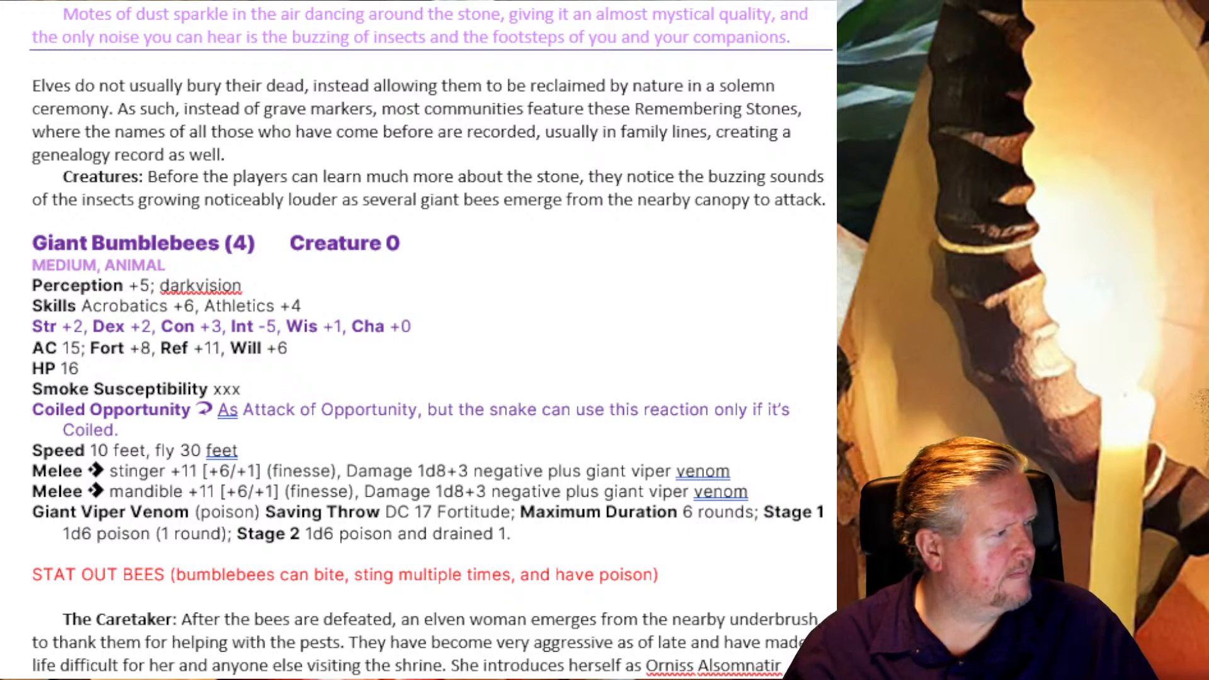
left_click(273, 364)
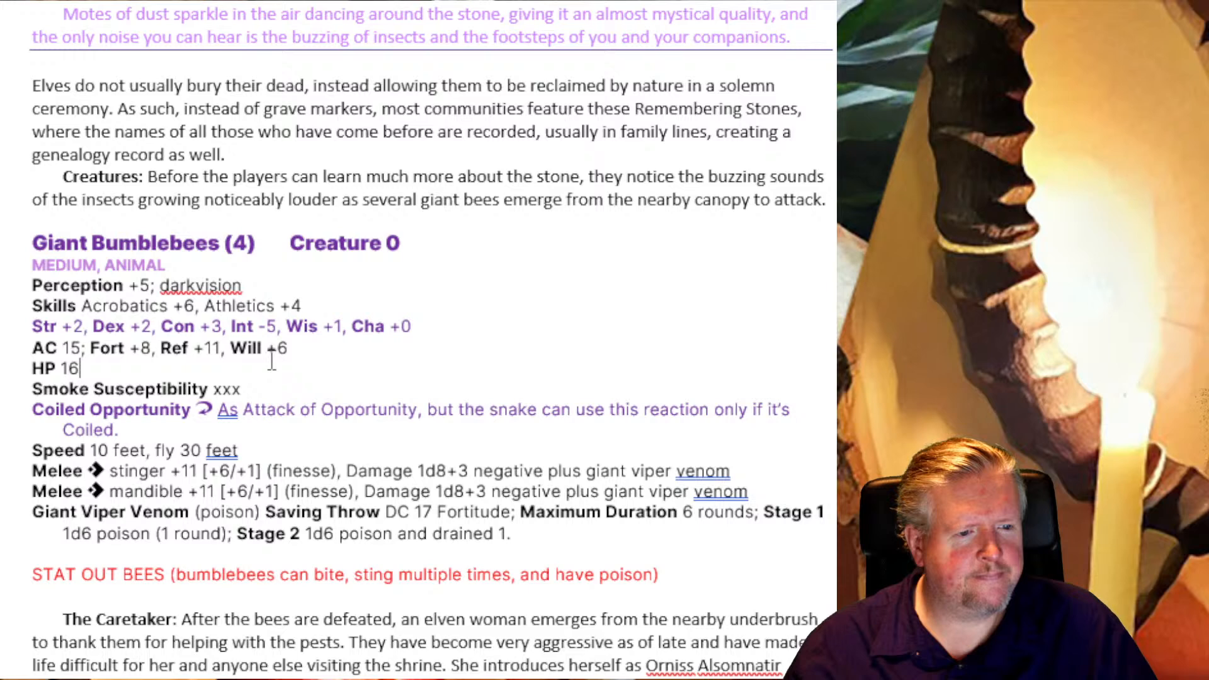
double_click(210, 347)
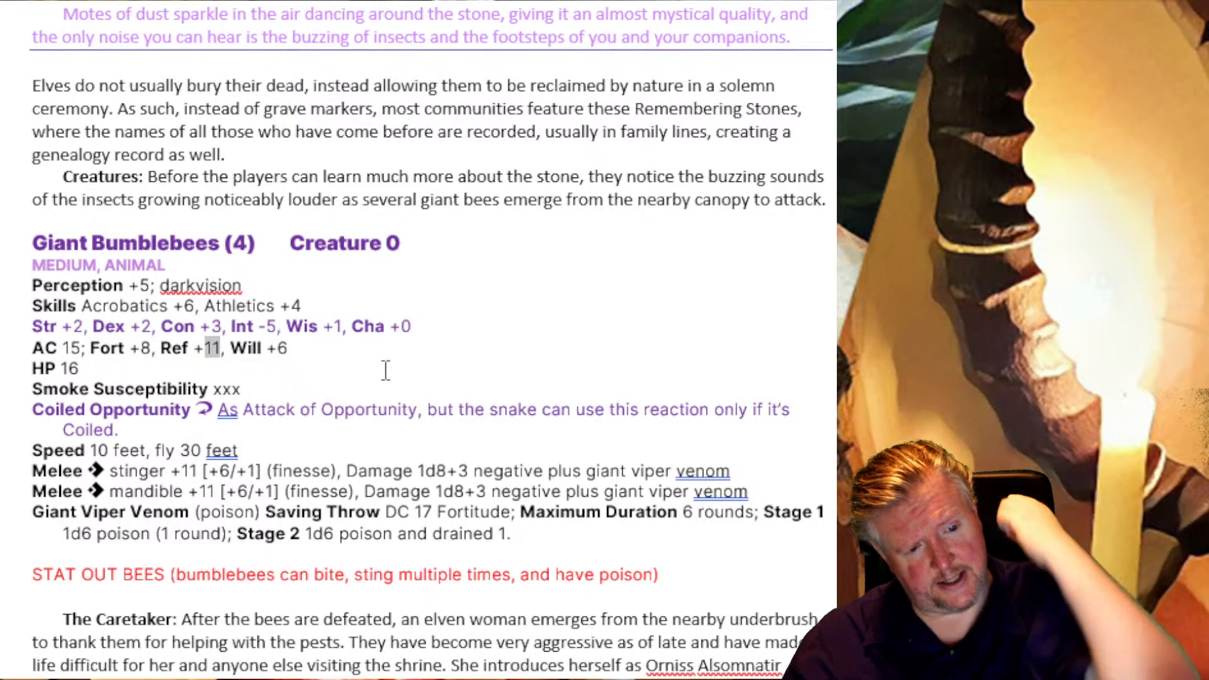
type("6")
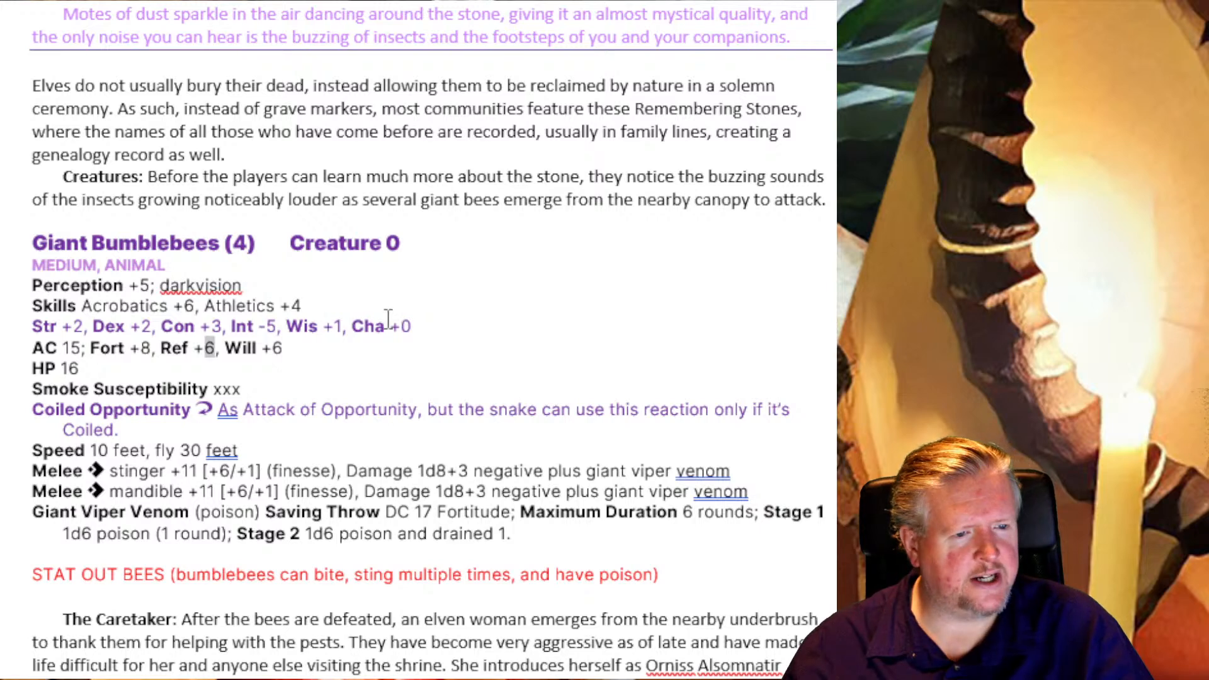
double_click(144, 348)
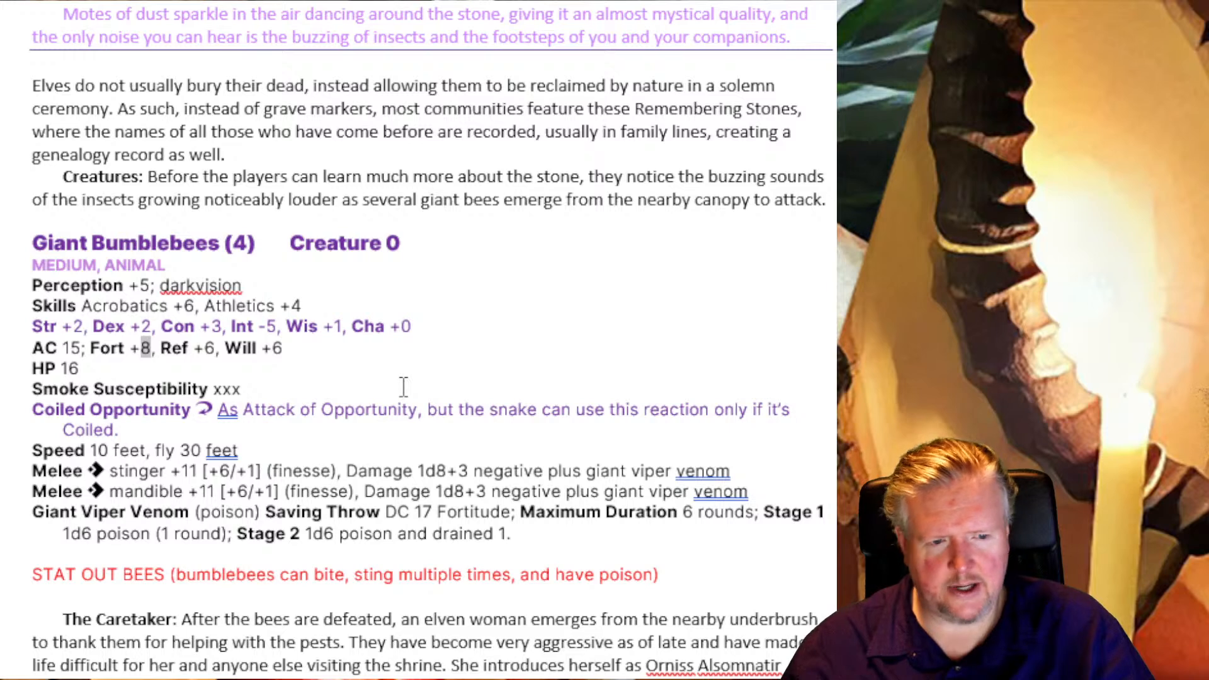
type("5")
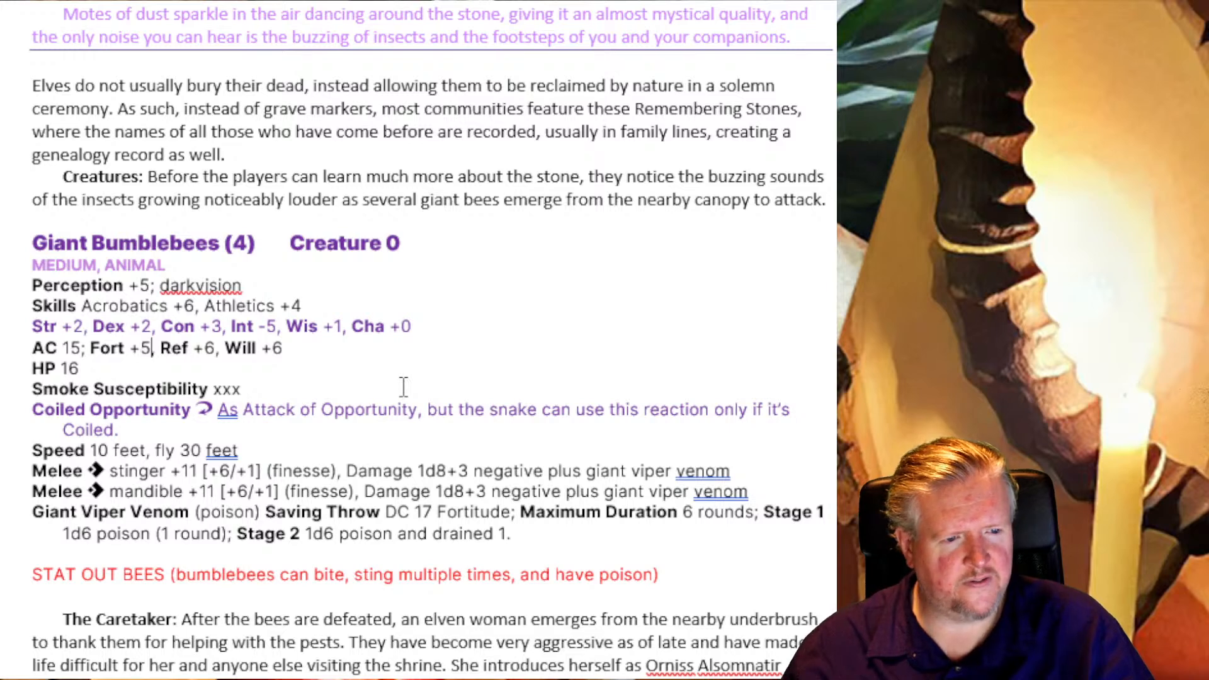
double_click(277, 347)
type("6")
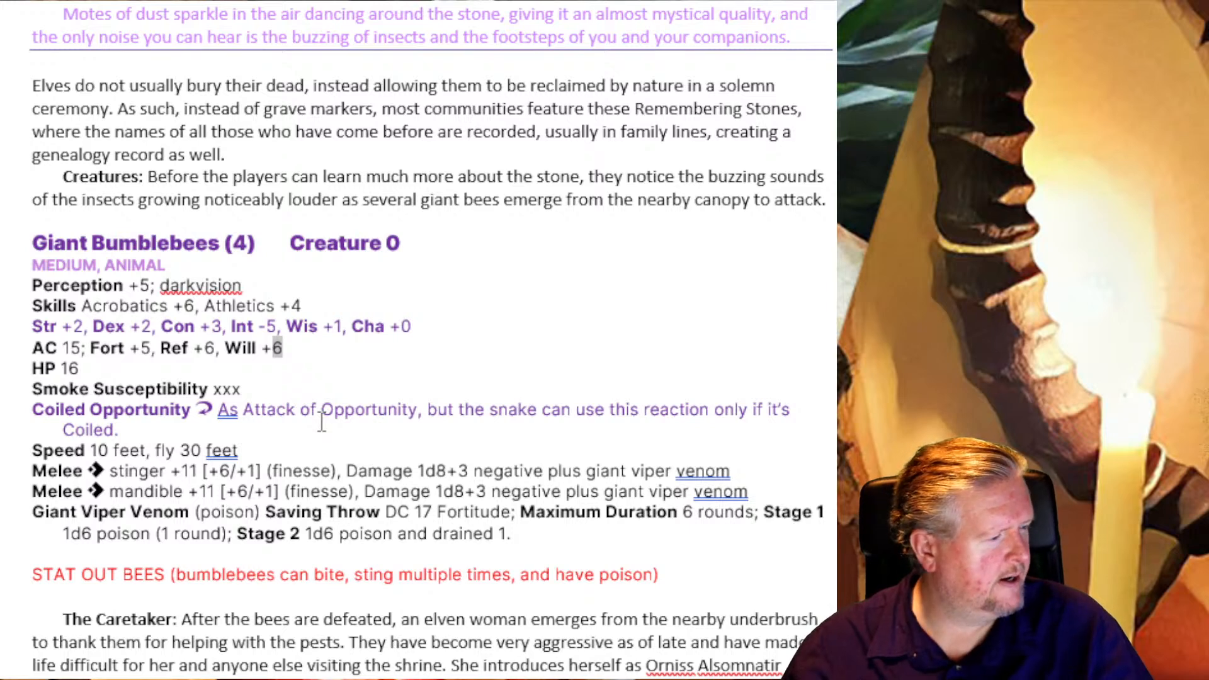
type("3")
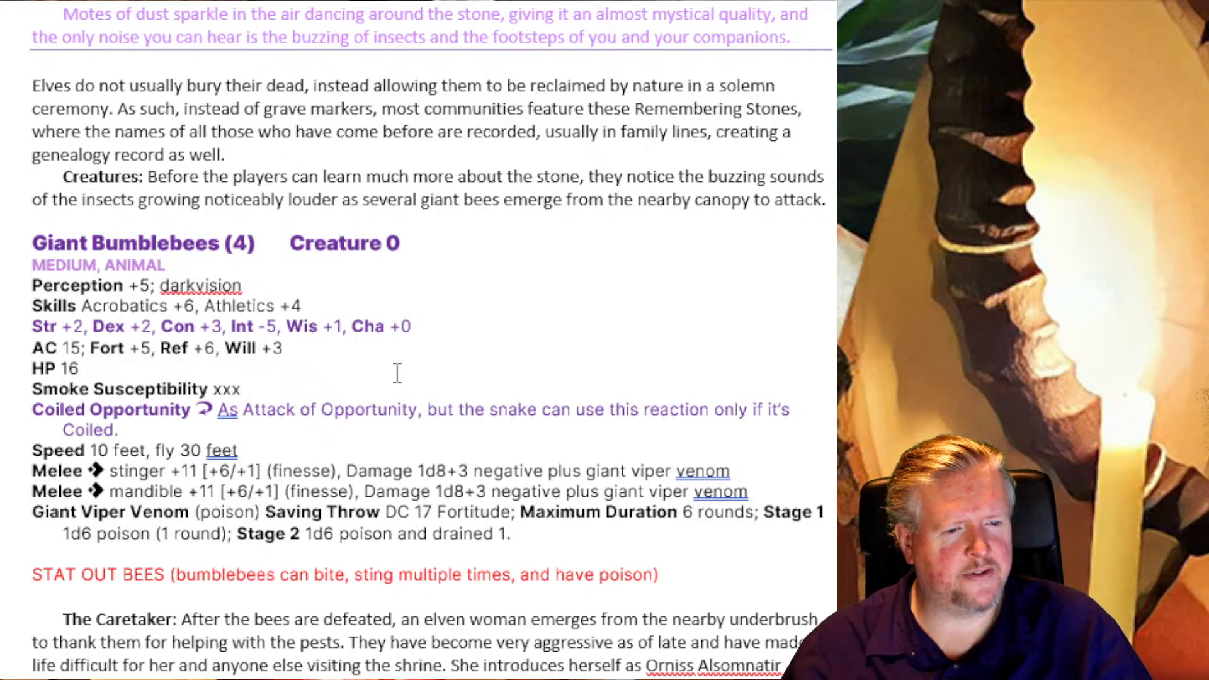
Step: Set the Giant Bumblebees' HP to 15 and delete the whole Coiled Opportunity entry
key("Down")
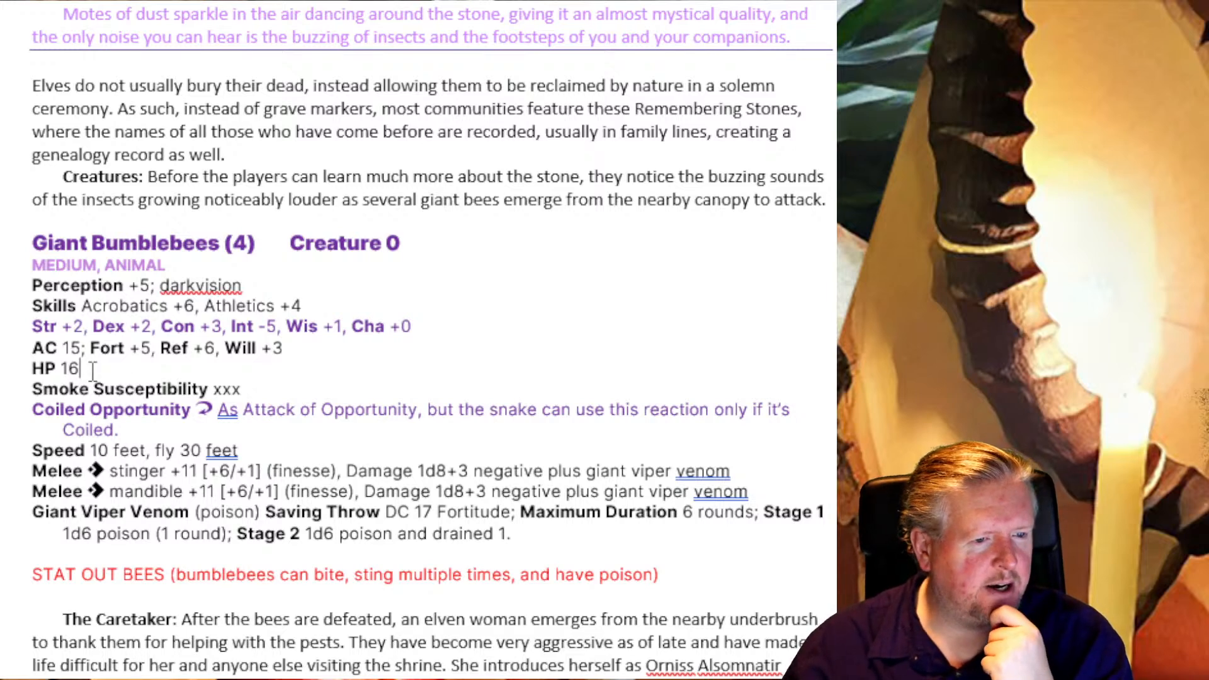
left_click_drag(80, 370, 57, 372)
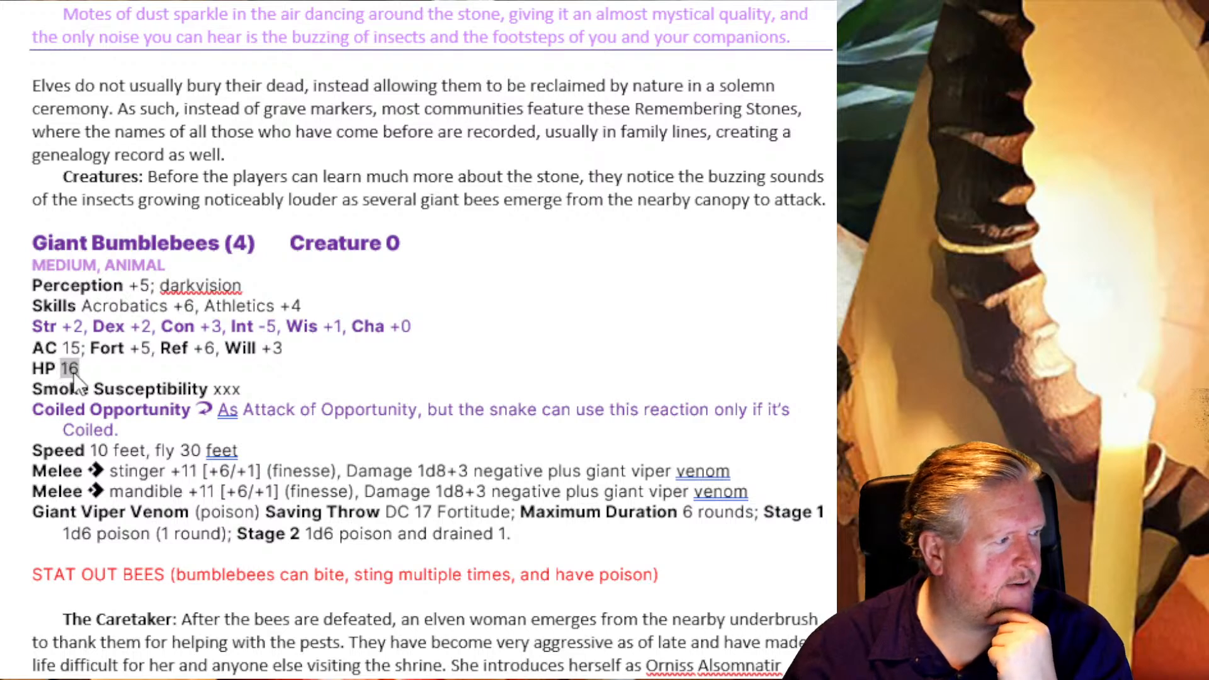
type("15")
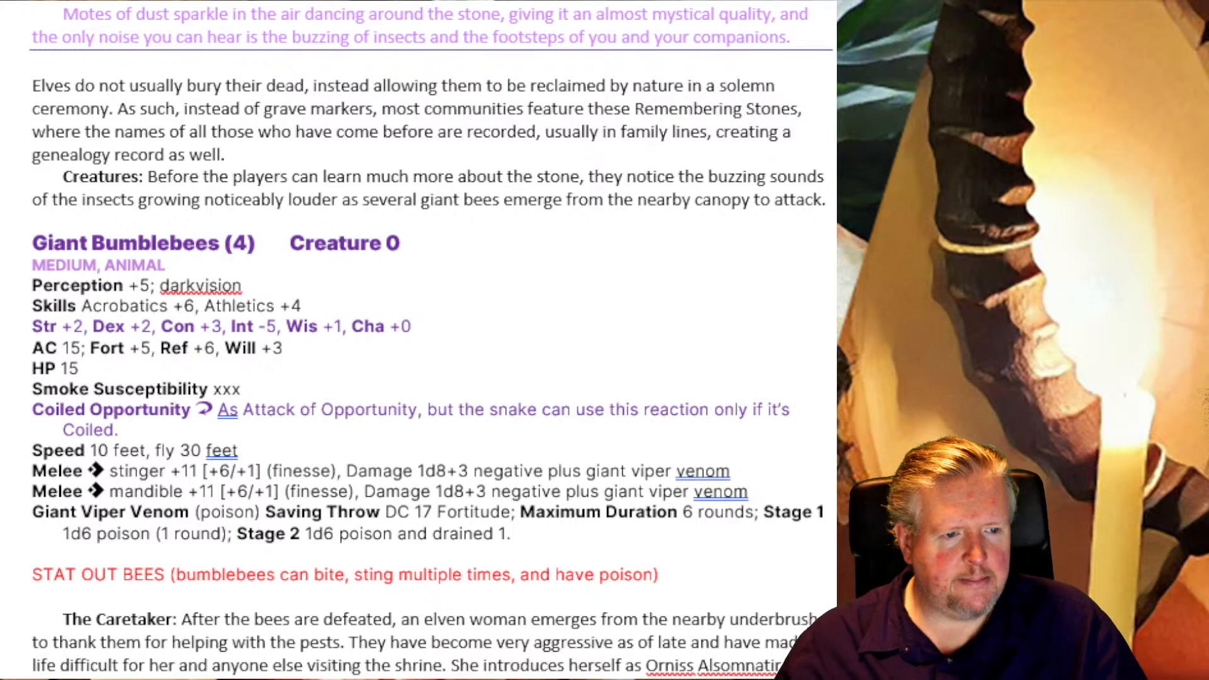
triple_click(71, 414)
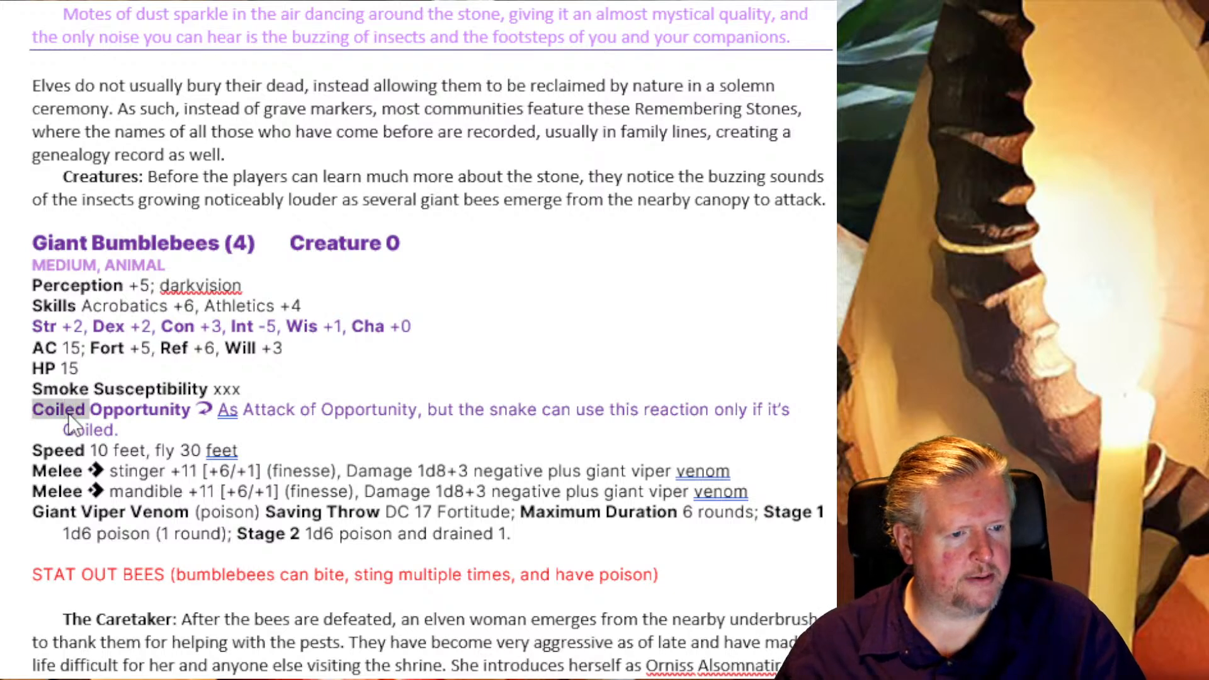
key("Delete")
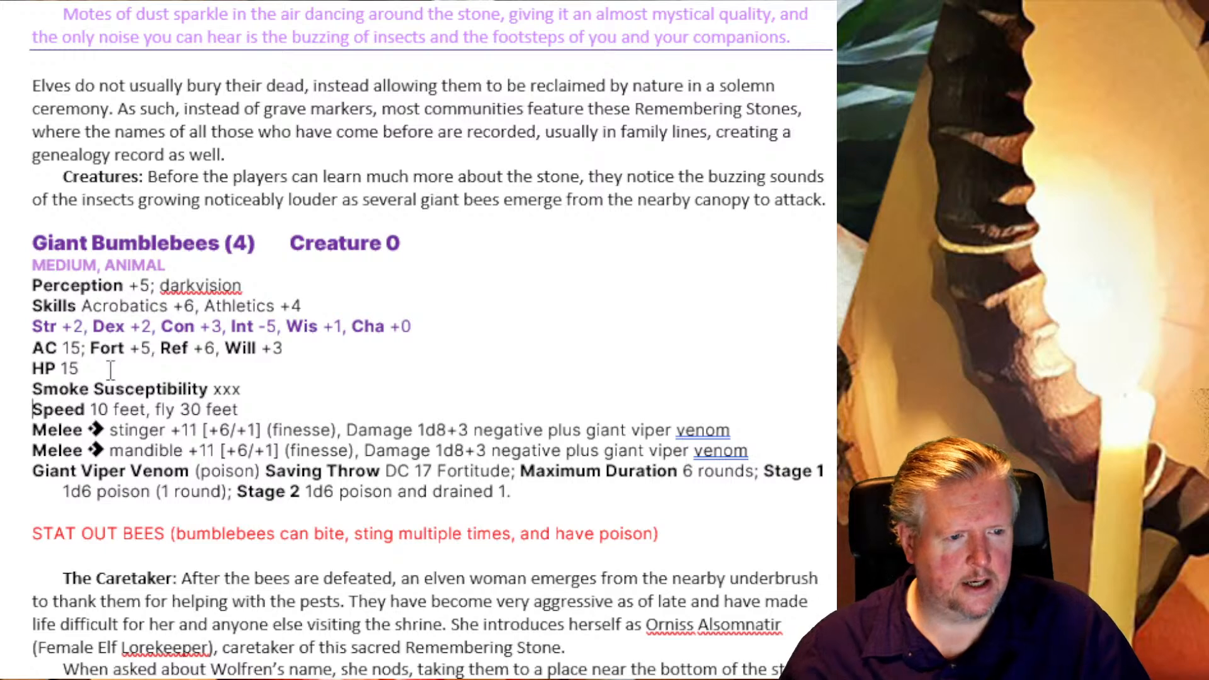
Step: Apply the Stat Hanging divider paragraph style to the Smoke Susceptibility line
double_click(126, 389)
triple_click(126, 390)
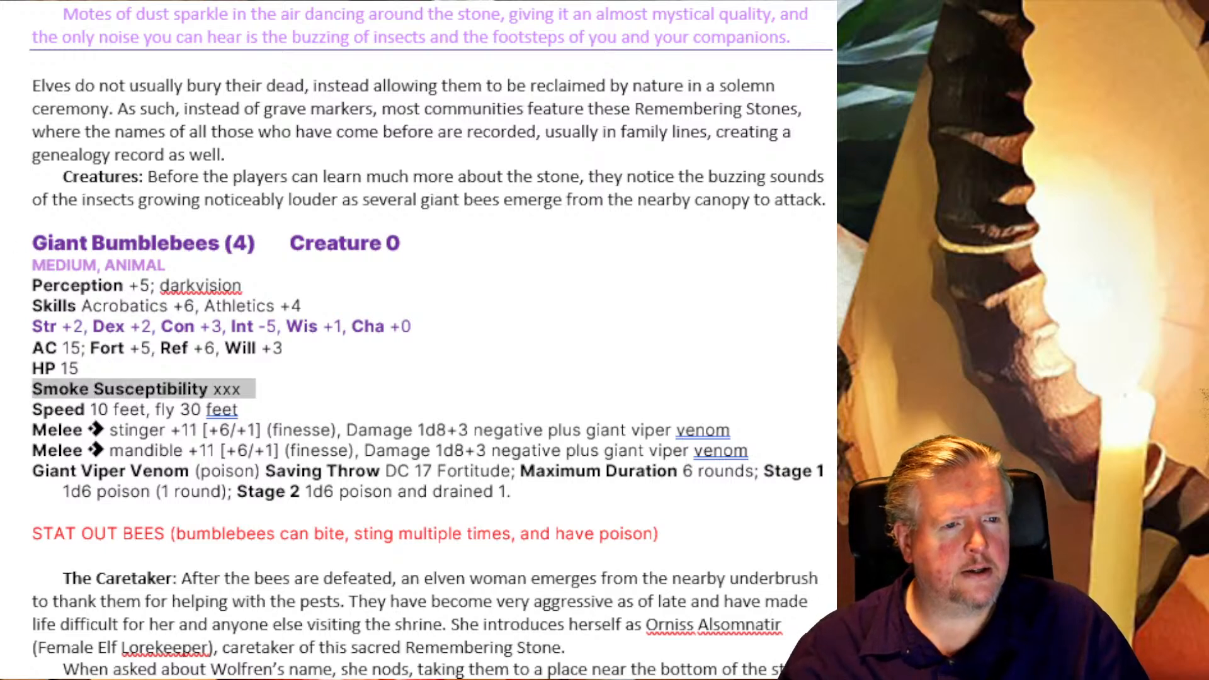
key("ctrl+alt+shift+s")
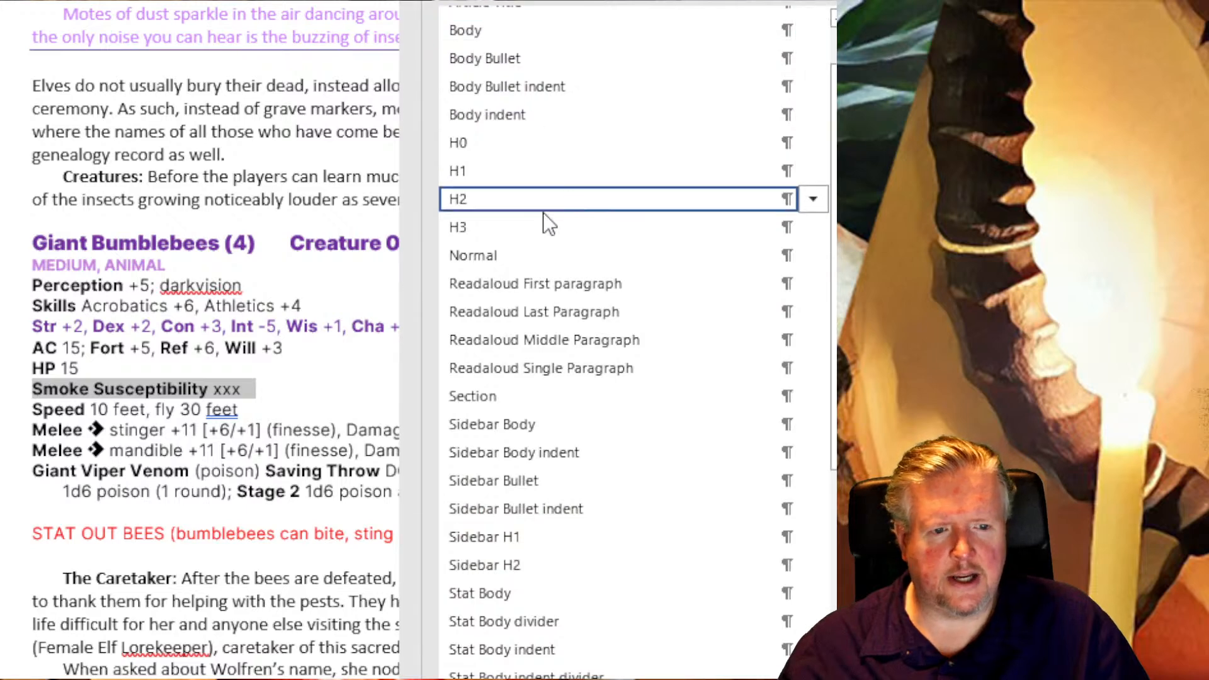
scroll(557, 430, "down", 4)
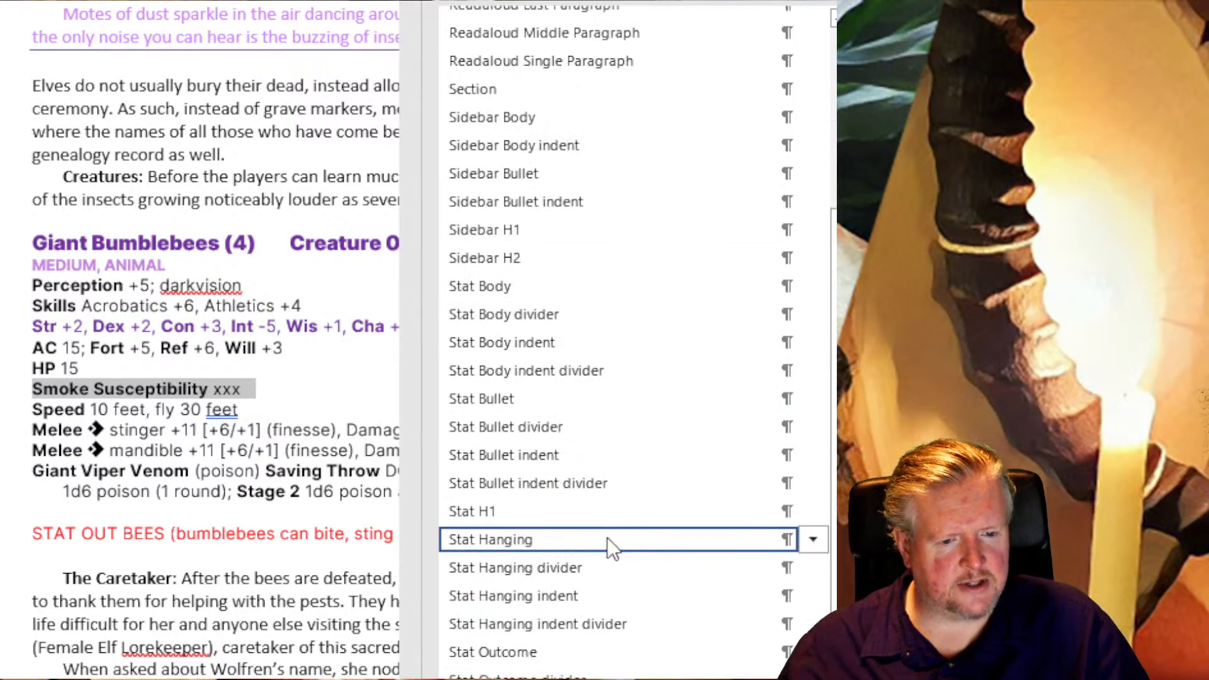
left_click(584, 568)
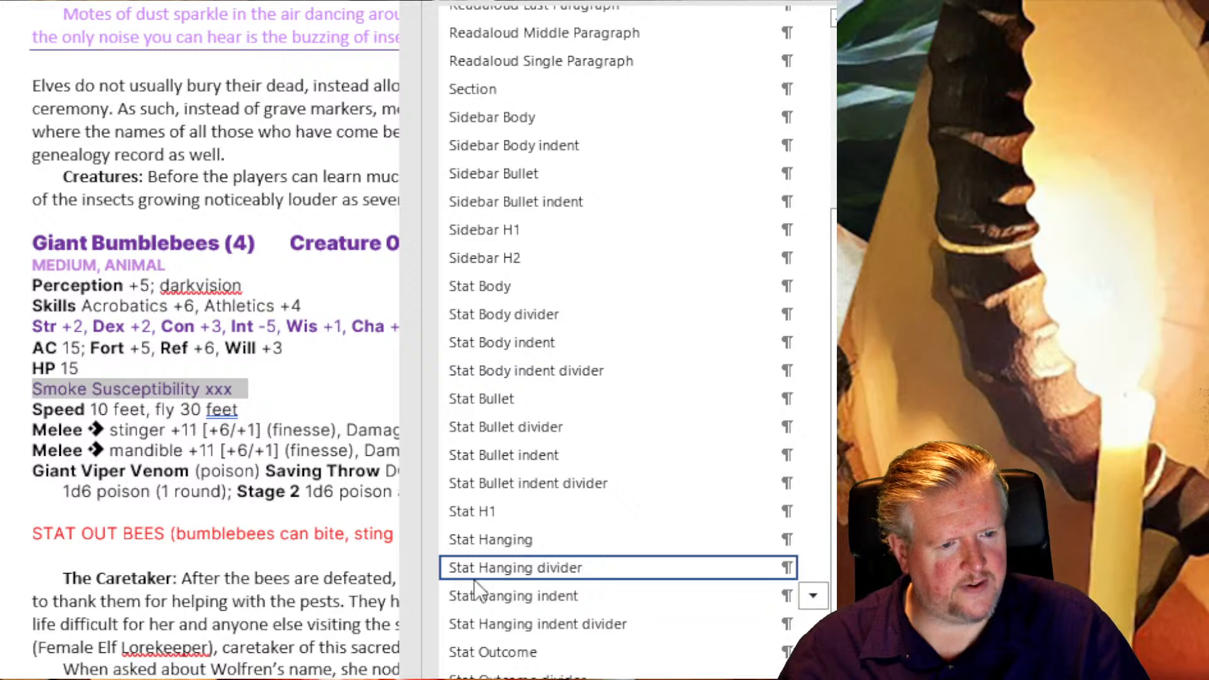
left_click(225, 450)
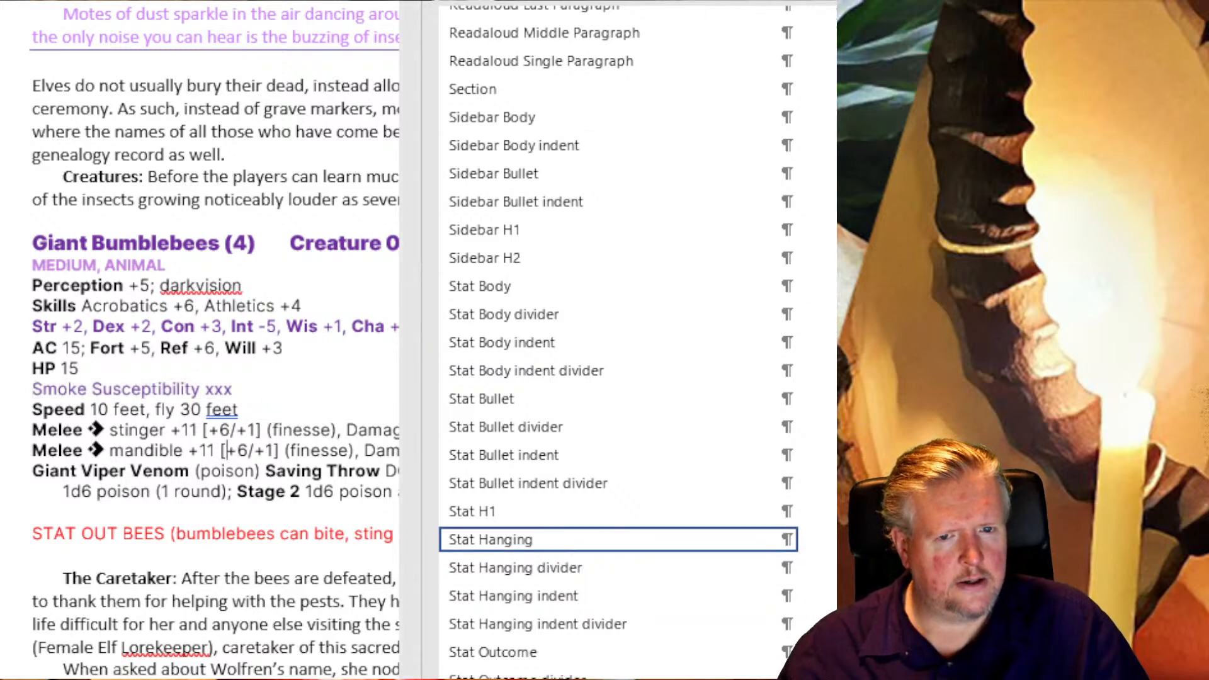
Step: Close the style list and make the Smoke Susceptibility label bold
key("ctrl+alt+shift+s")
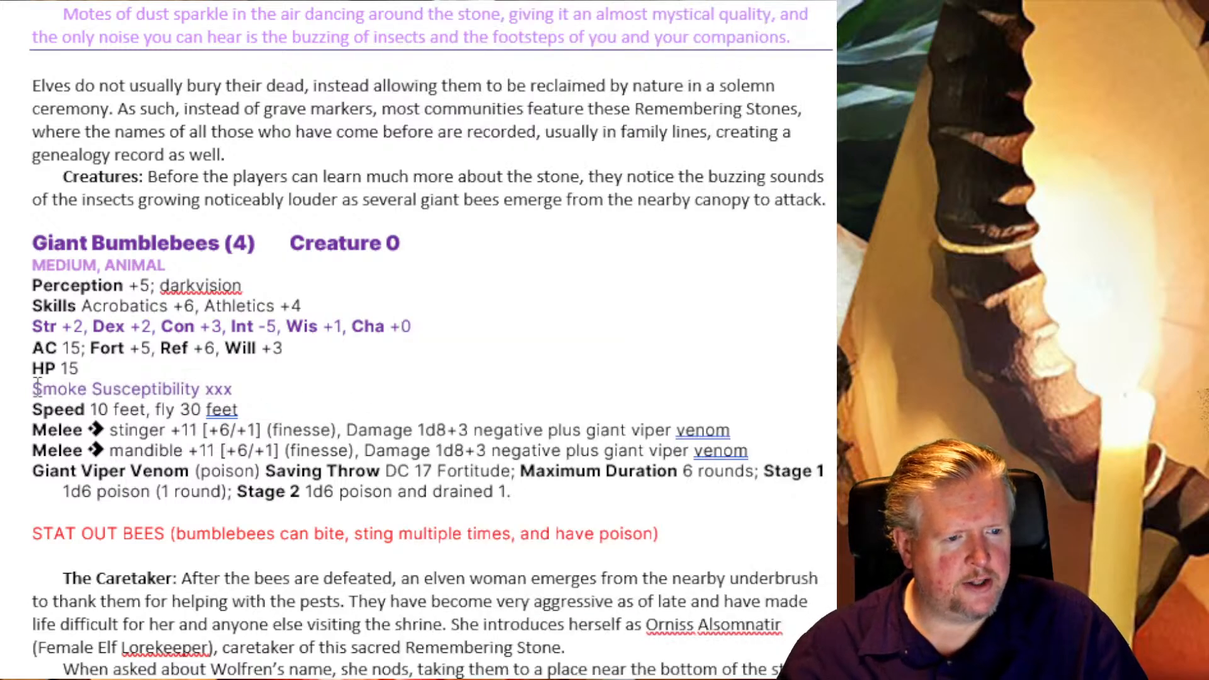
left_click_drag(36, 386, 199, 384)
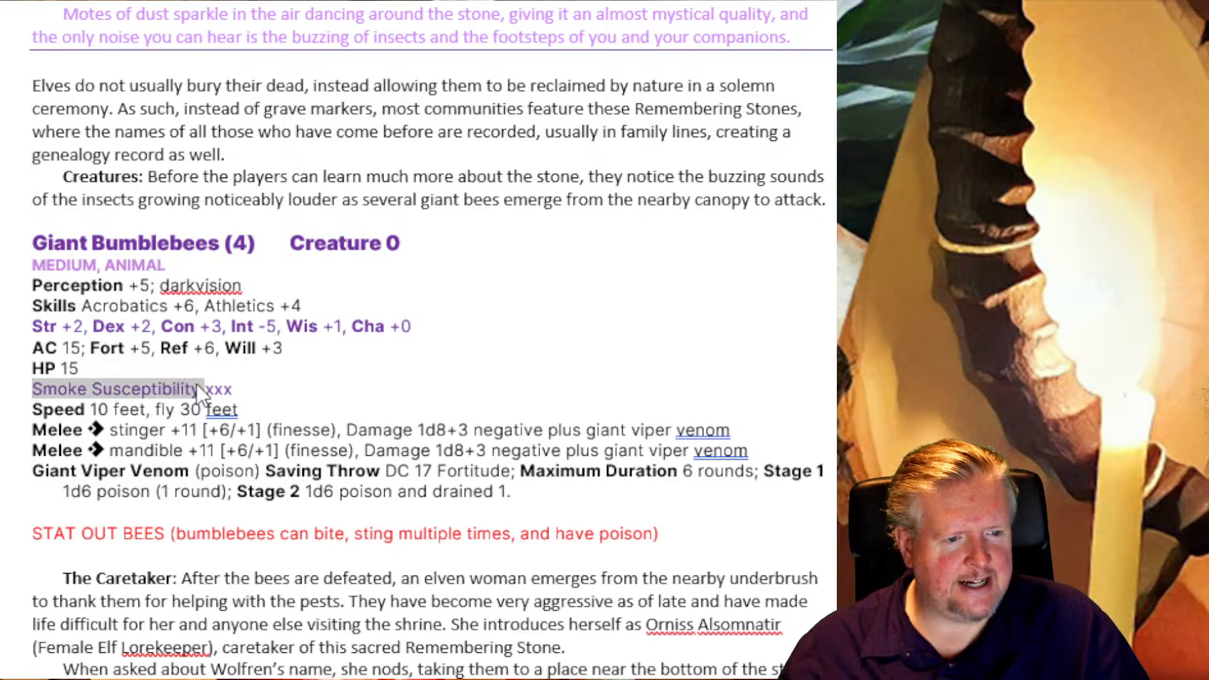
key("ctrl+b")
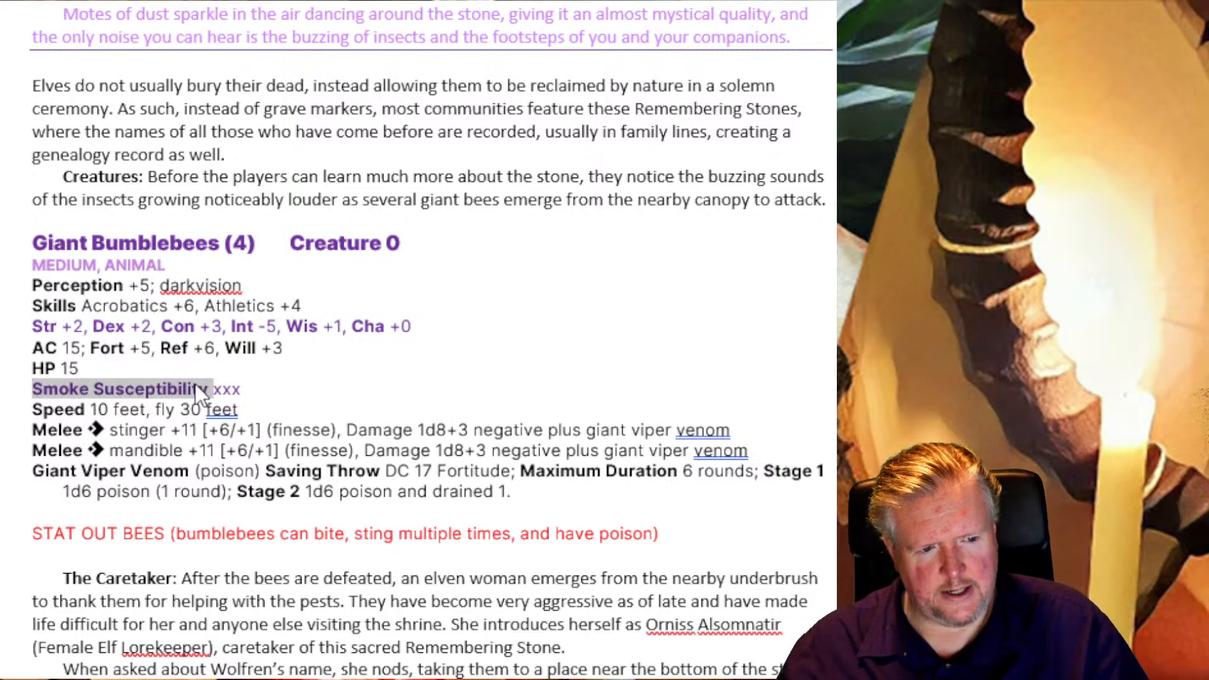
left_click(478, 327)
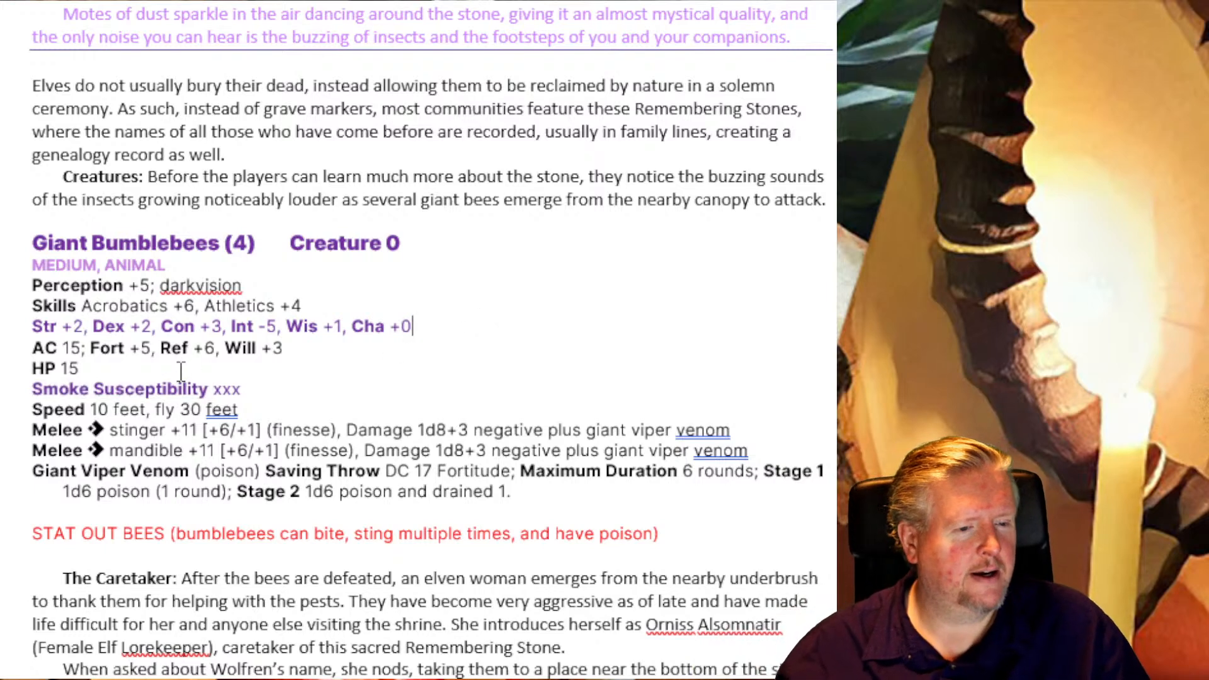
Step: Replace the Smoke Susceptibility placeholder with "A giant bumblebee is slowed 1 for 1 round if it starts its turn in heavy smoke."
double_click(227, 389)
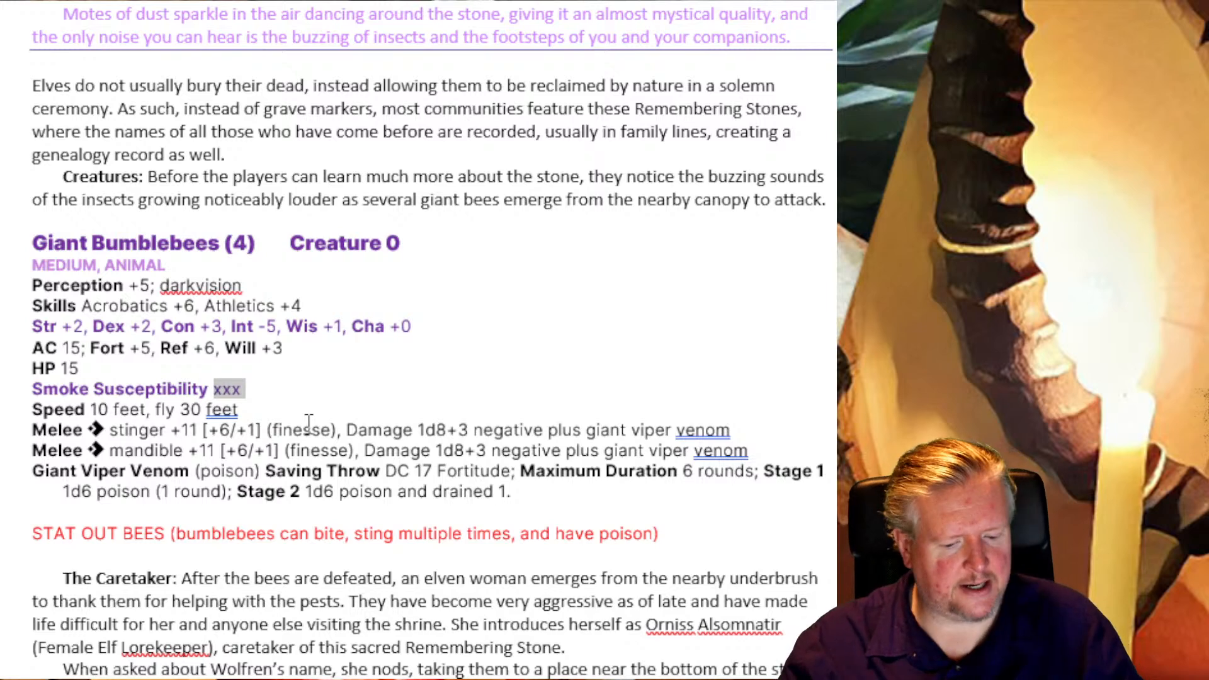
type("A giant bub")
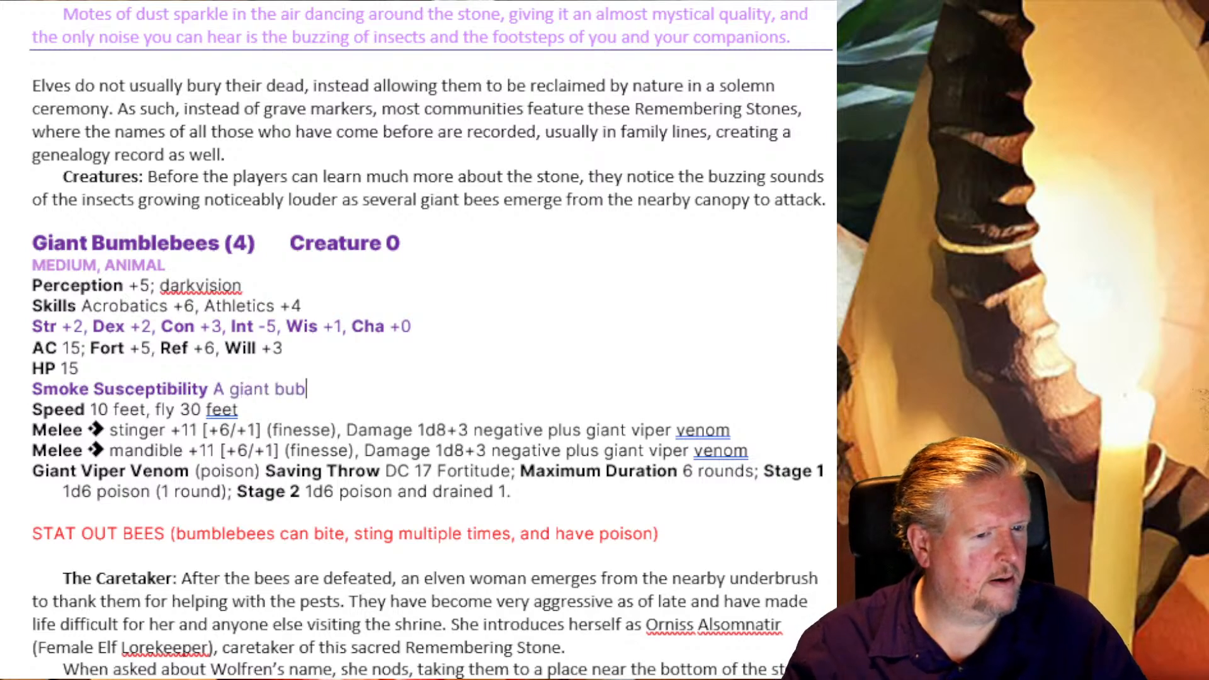
key("BackSpace")
type("mbleb")
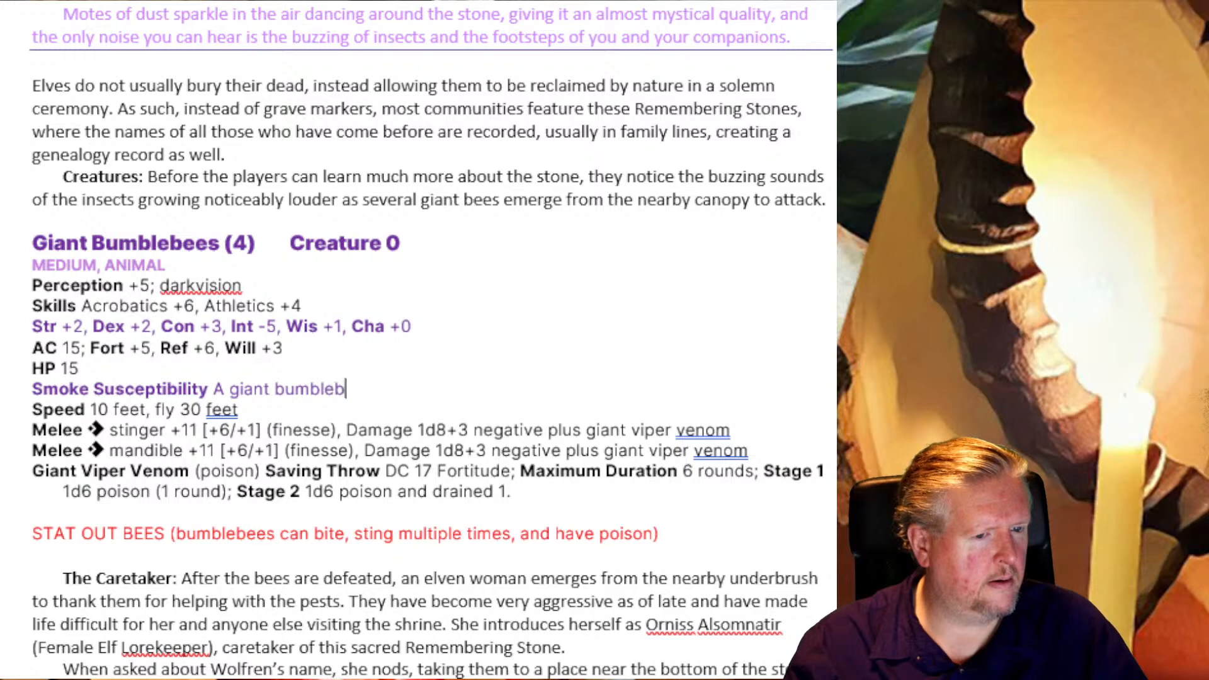
type("ee is slowe")
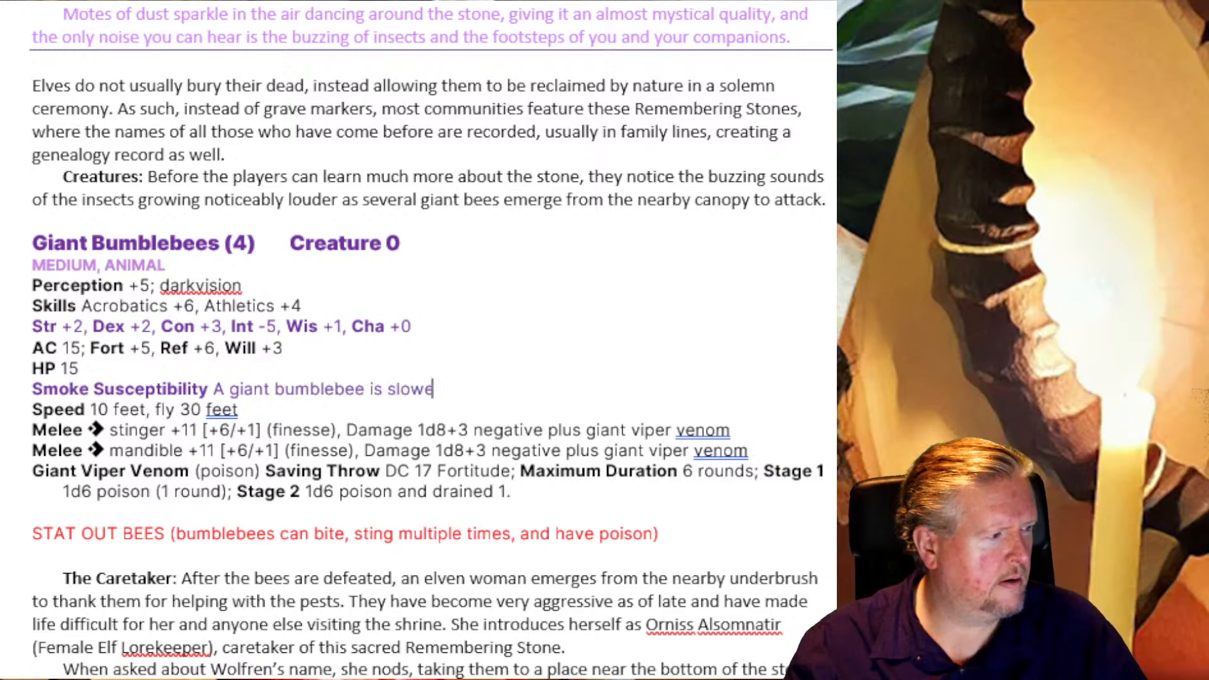
type("d 1 for 1 rou")
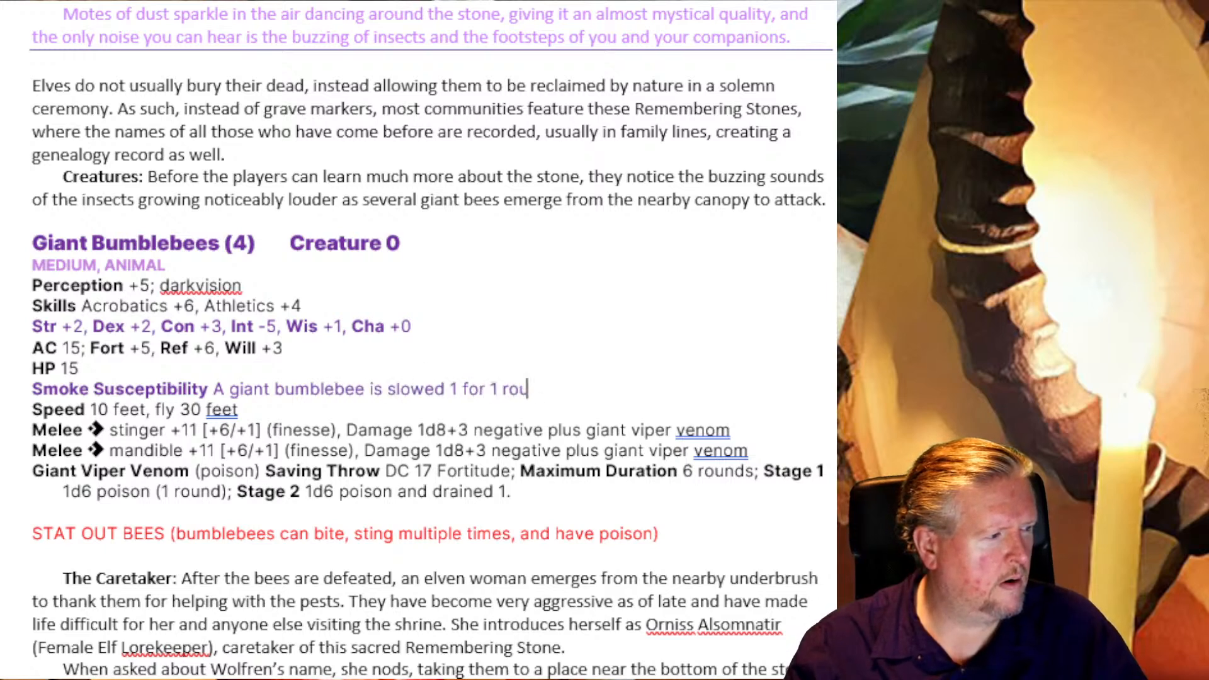
type("nd if it start")
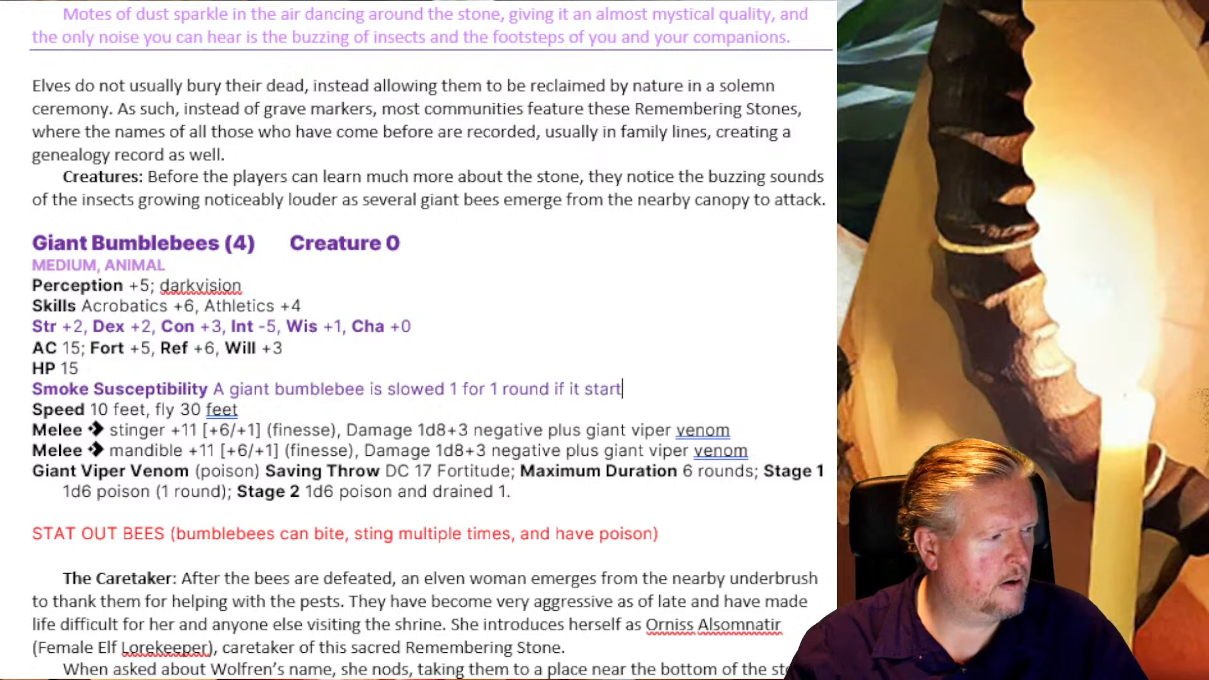
type("s its ")
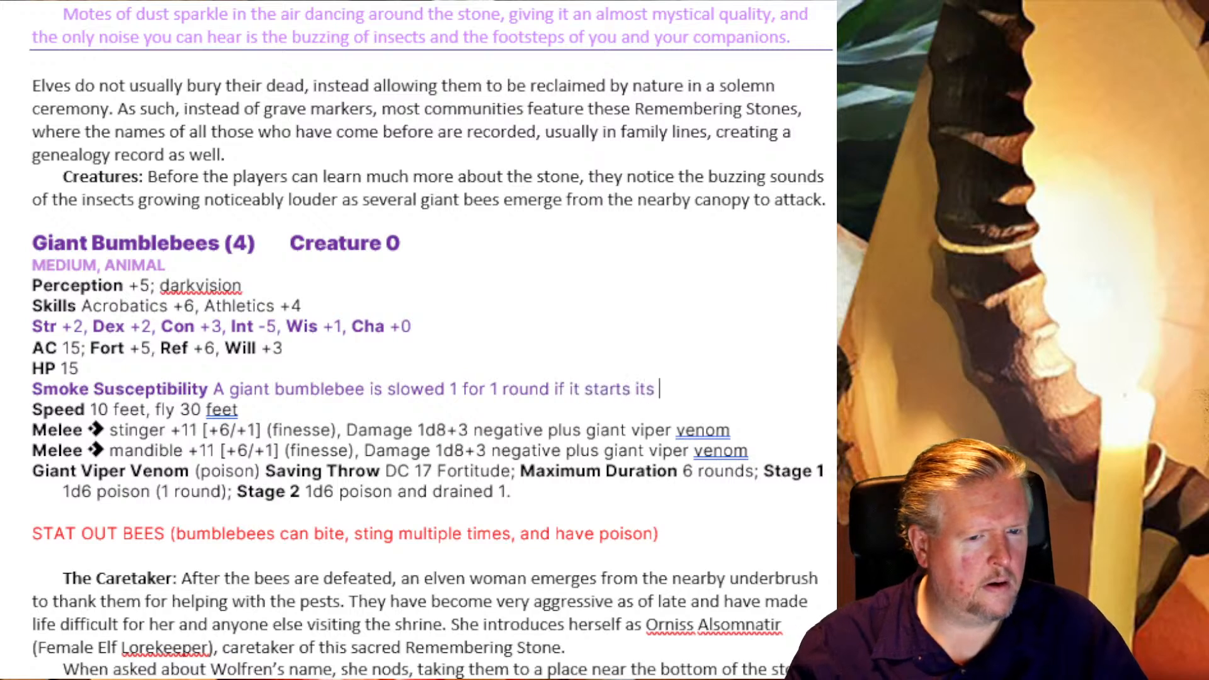
type("turn in heavy ")
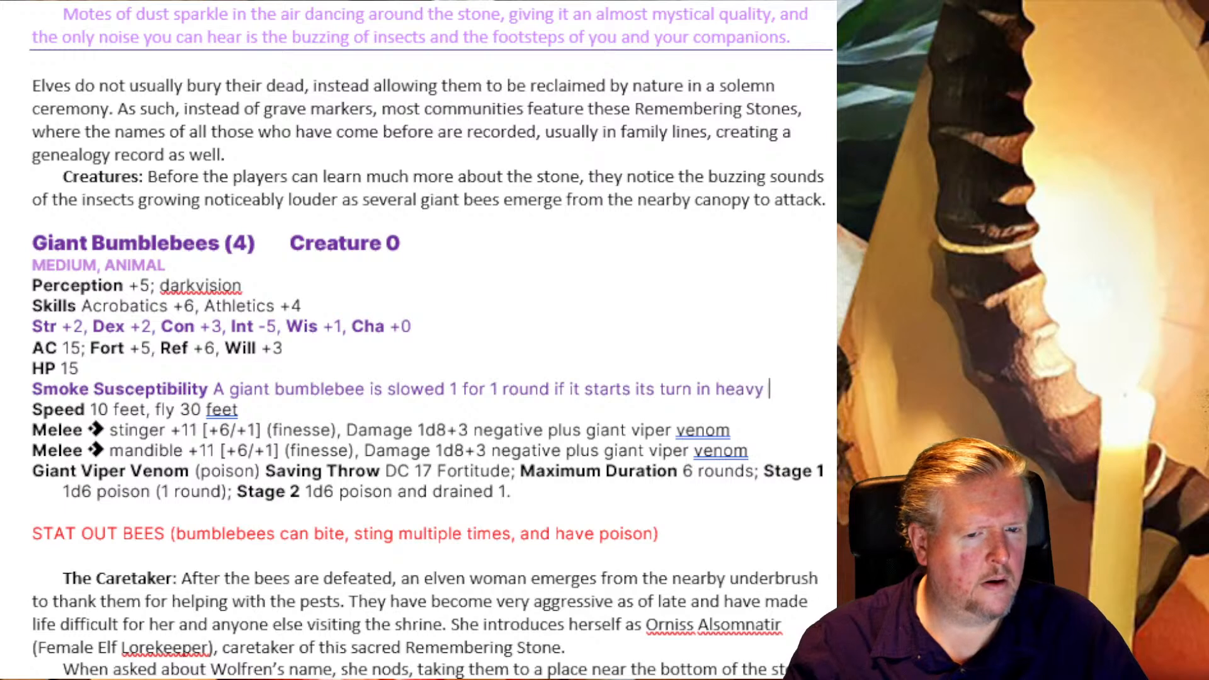
type("smoke.")
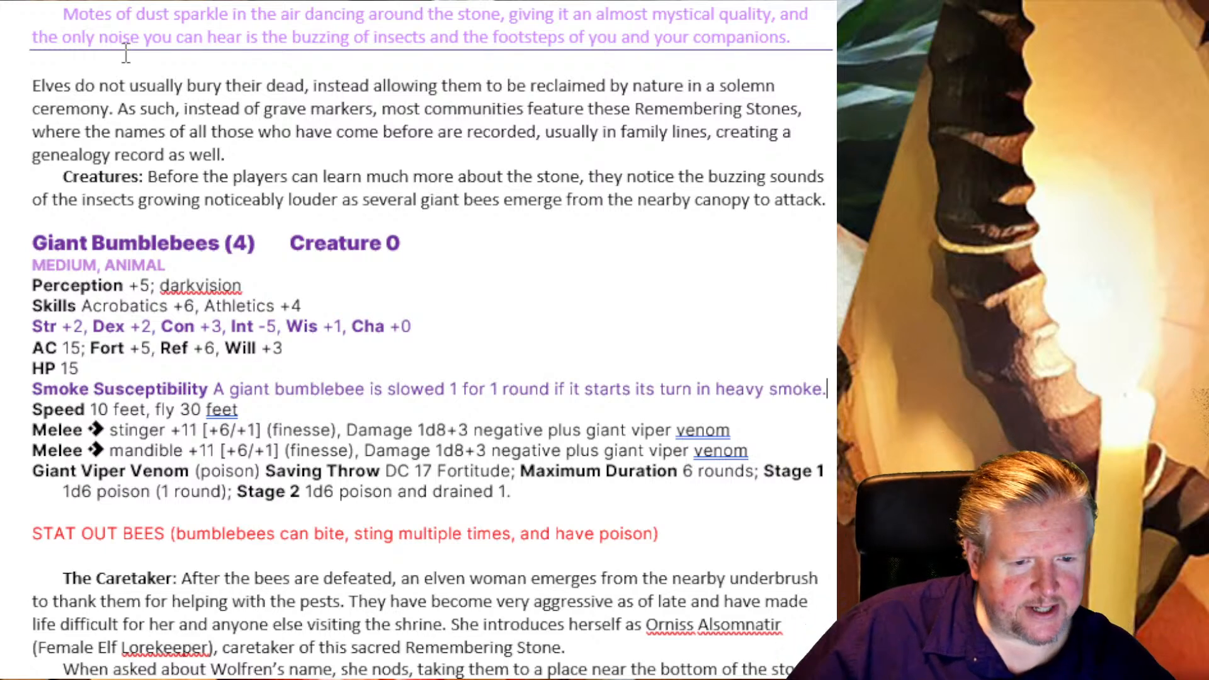
Step: Delete the word "heavy" from the Smoke Susceptibility sentence
double_click(765, 396)
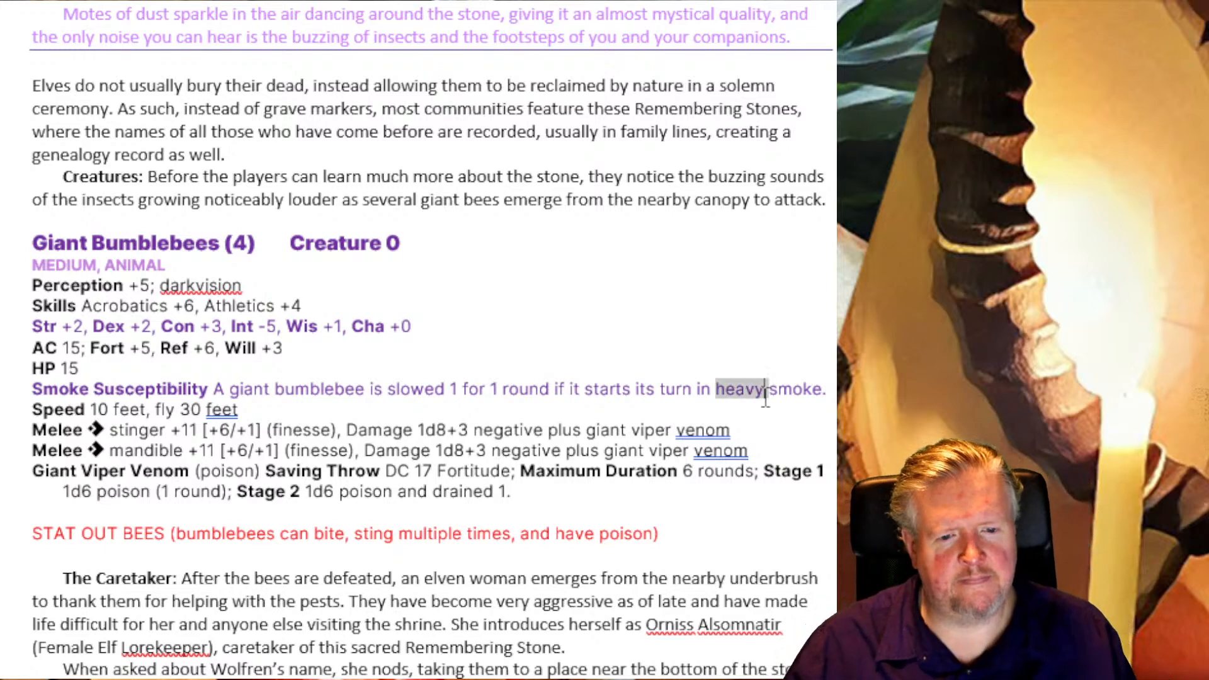
key("Delete")
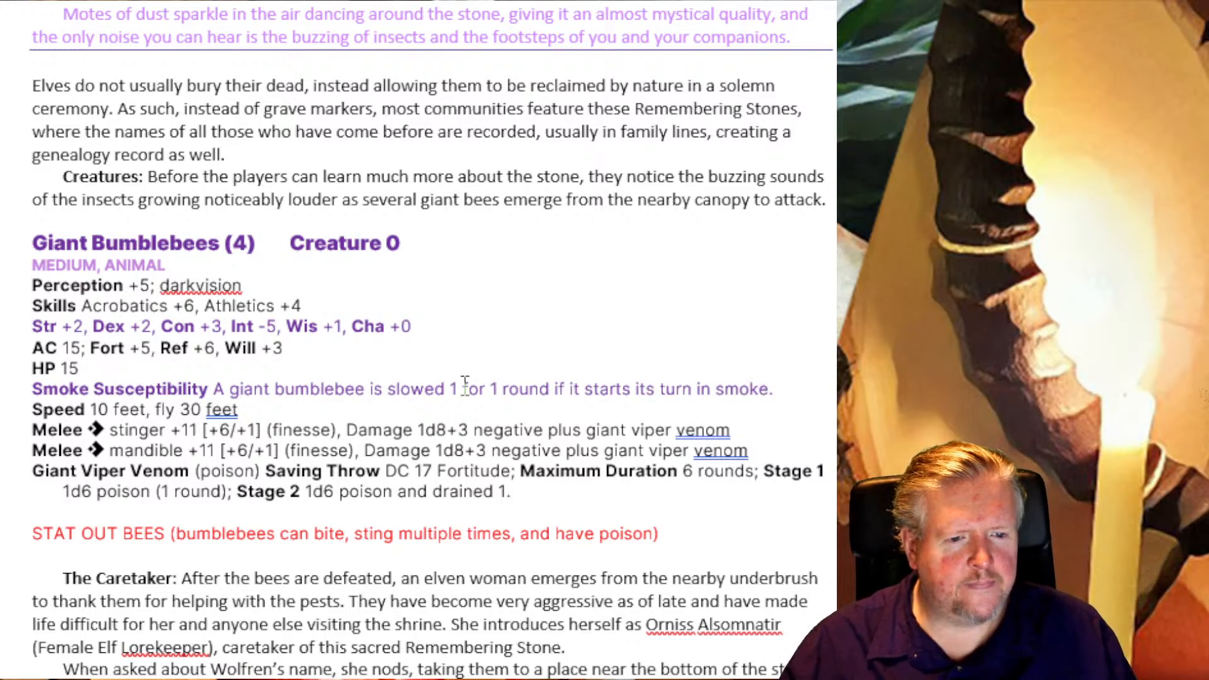
left_click_drag(463, 394, 545, 401)
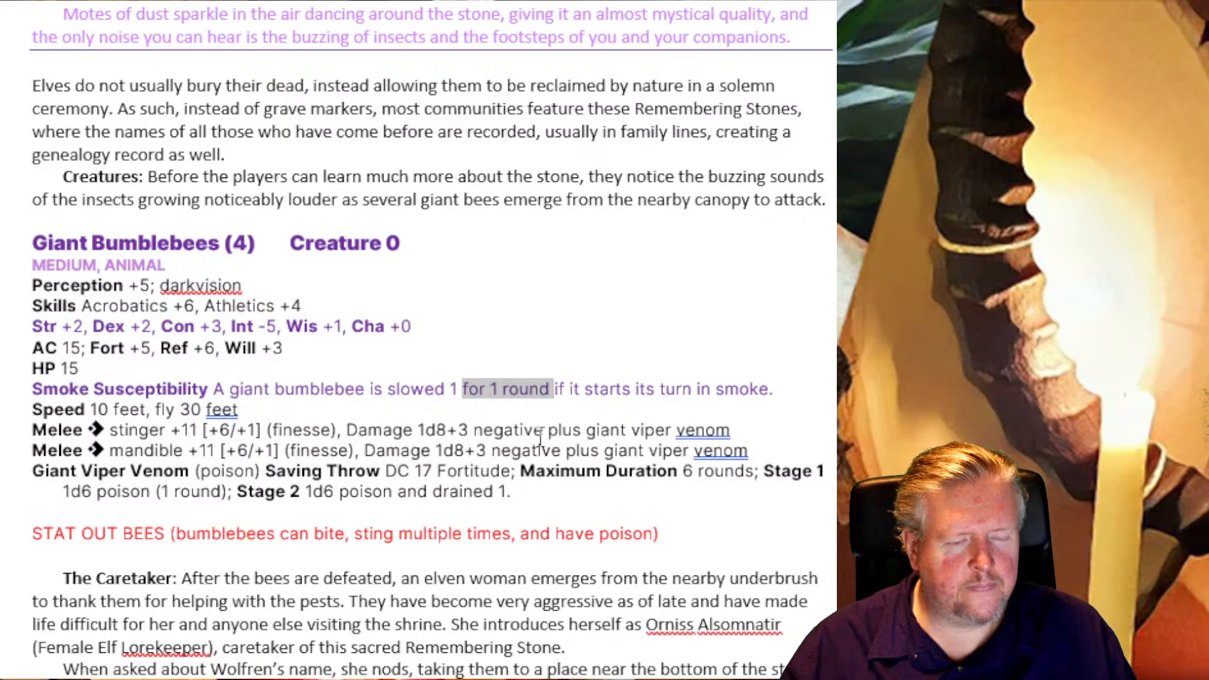
left_click(537, 474)
left_click(522, 373)
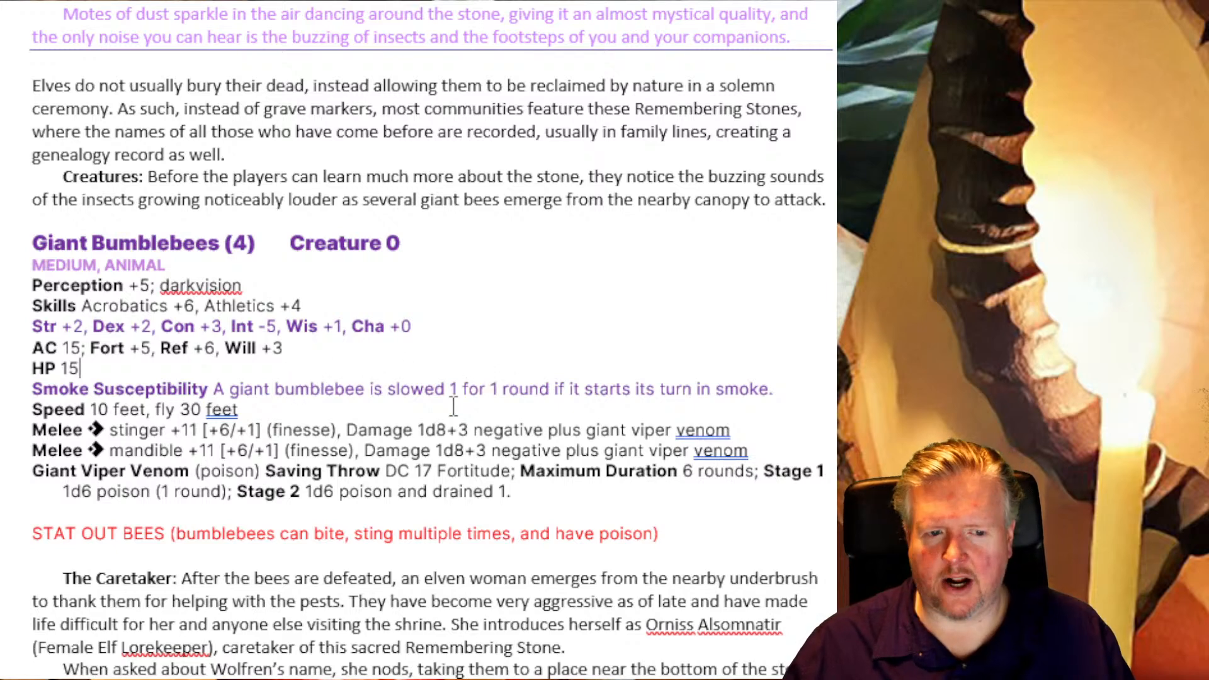
left_click(485, 394)
key("Down")
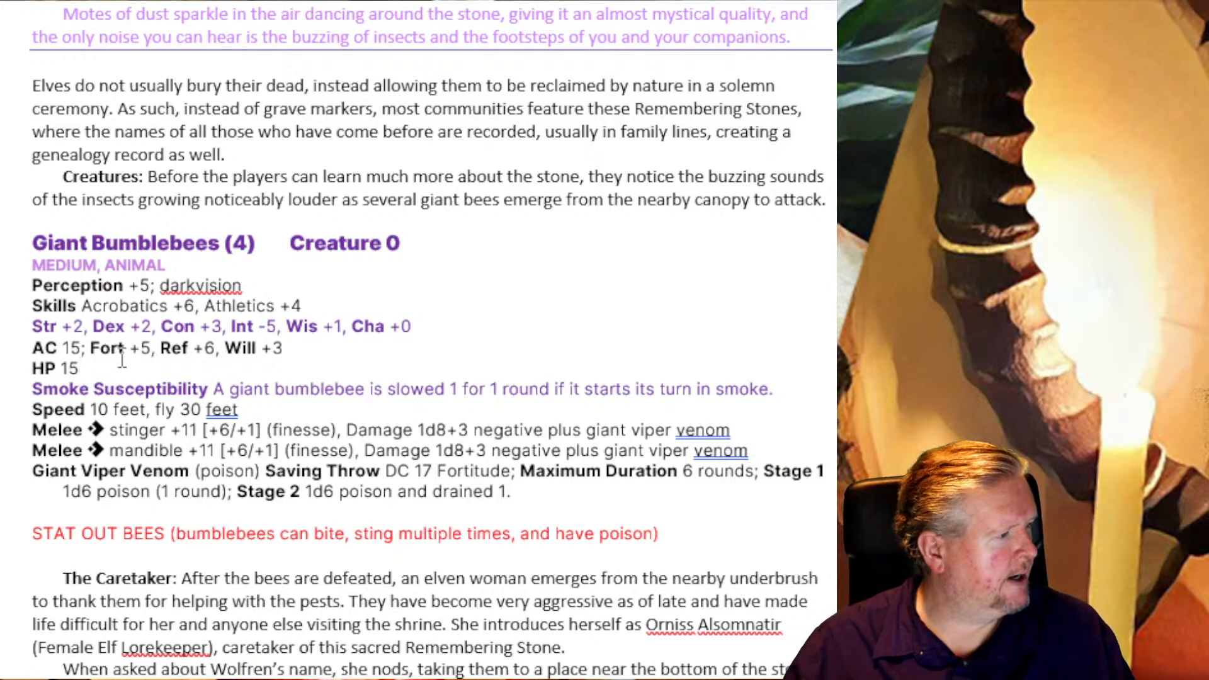
Step: Set the stinger attack bonus to +8 and delete its bracketed multiple attack values
double_click(186, 430)
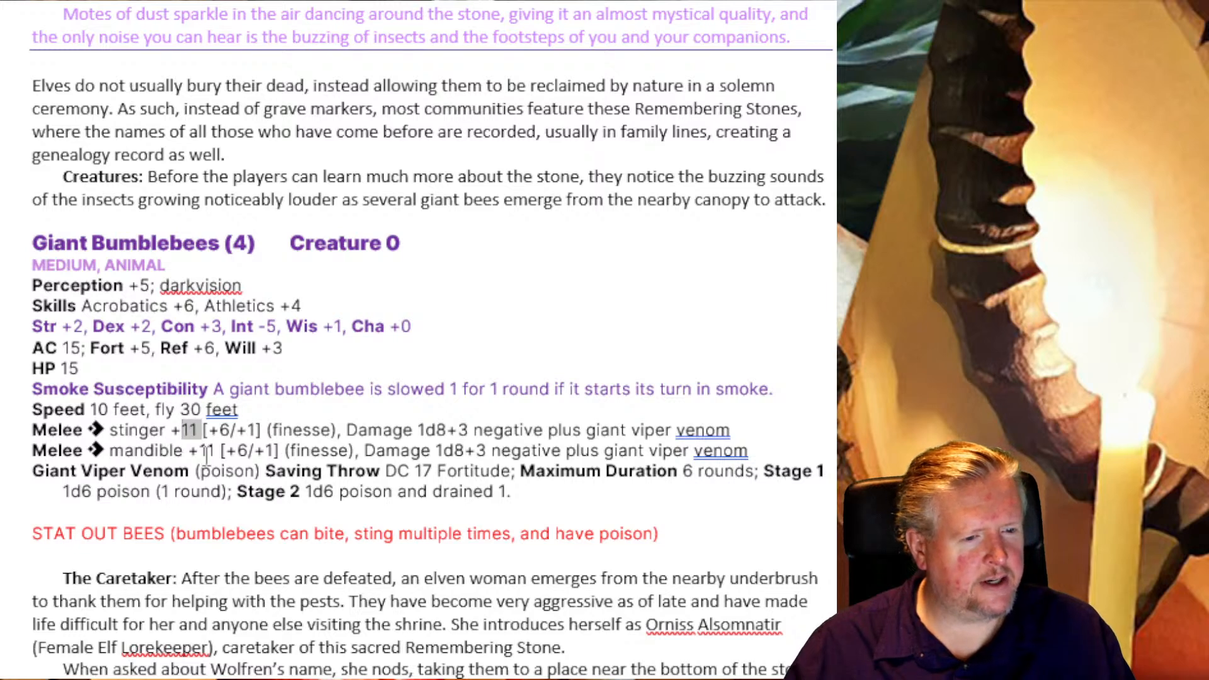
type("8")
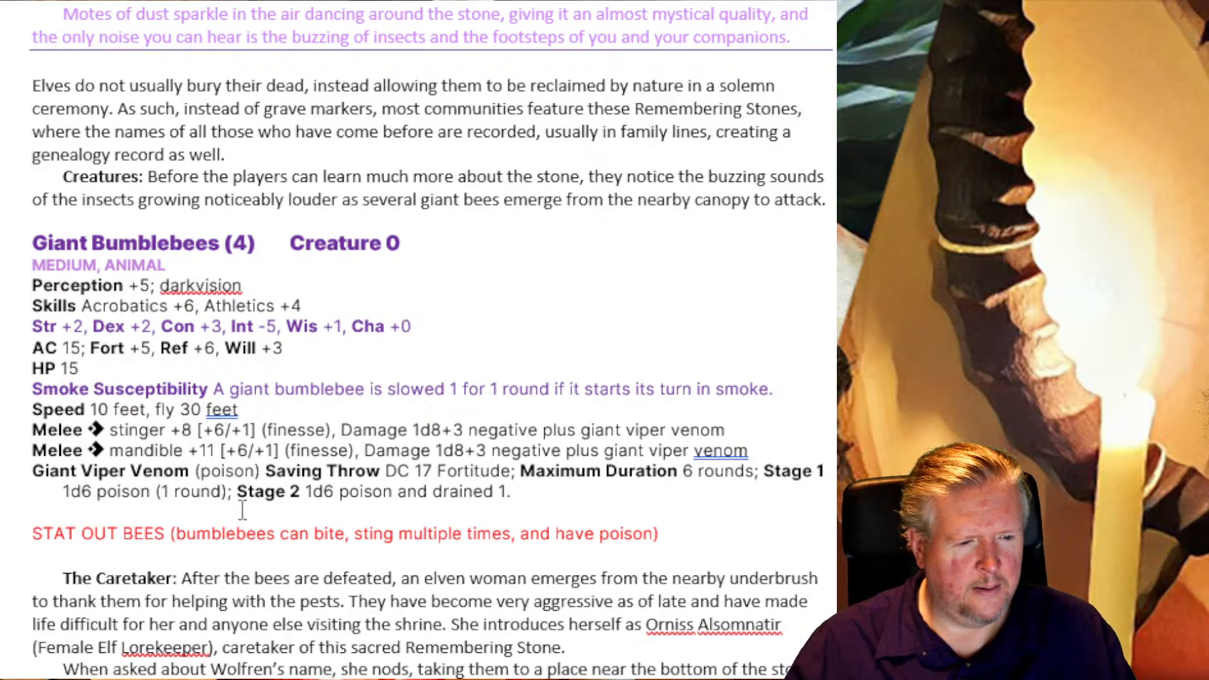
key("Delete")
key("Delete")
key("Delete")
key("Delete")
key("Delete")
key("Delete")
key("Delete")
key("Delete")
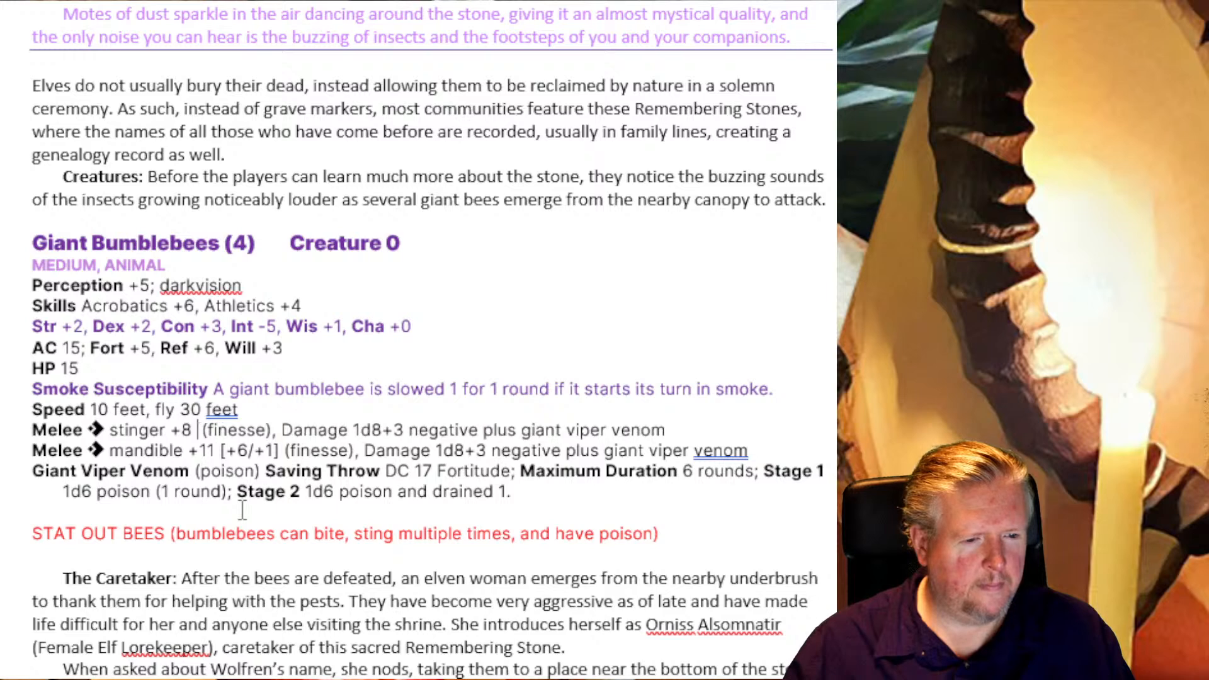
key("Delete")
Step: Set the mandible attack bonus to +8
key("Down")
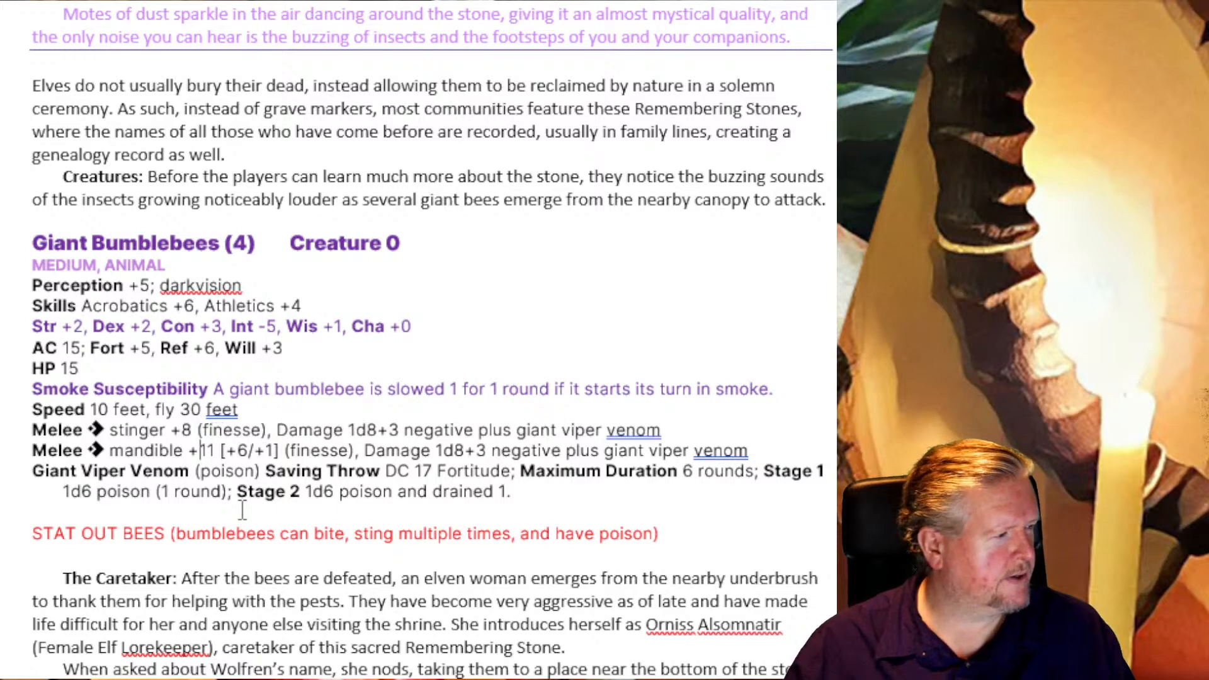
key("Delete")
key("Delete")
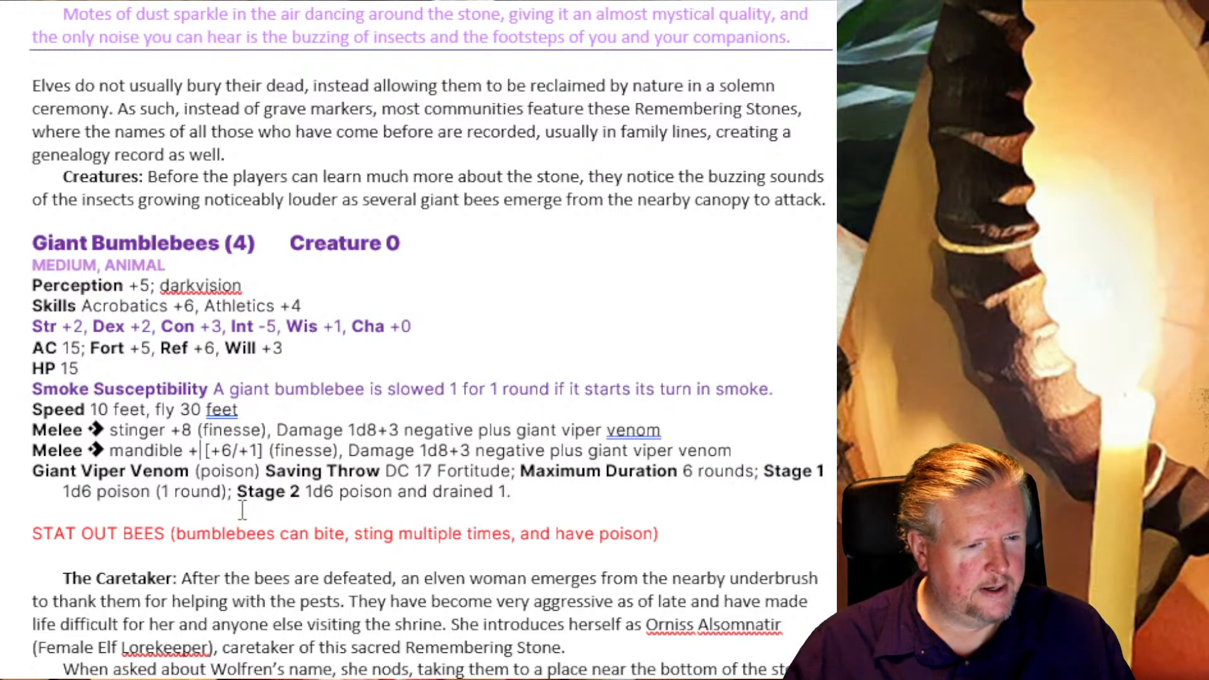
type("8")
Step: Change the stinger attack bonus to +6
key("Up")
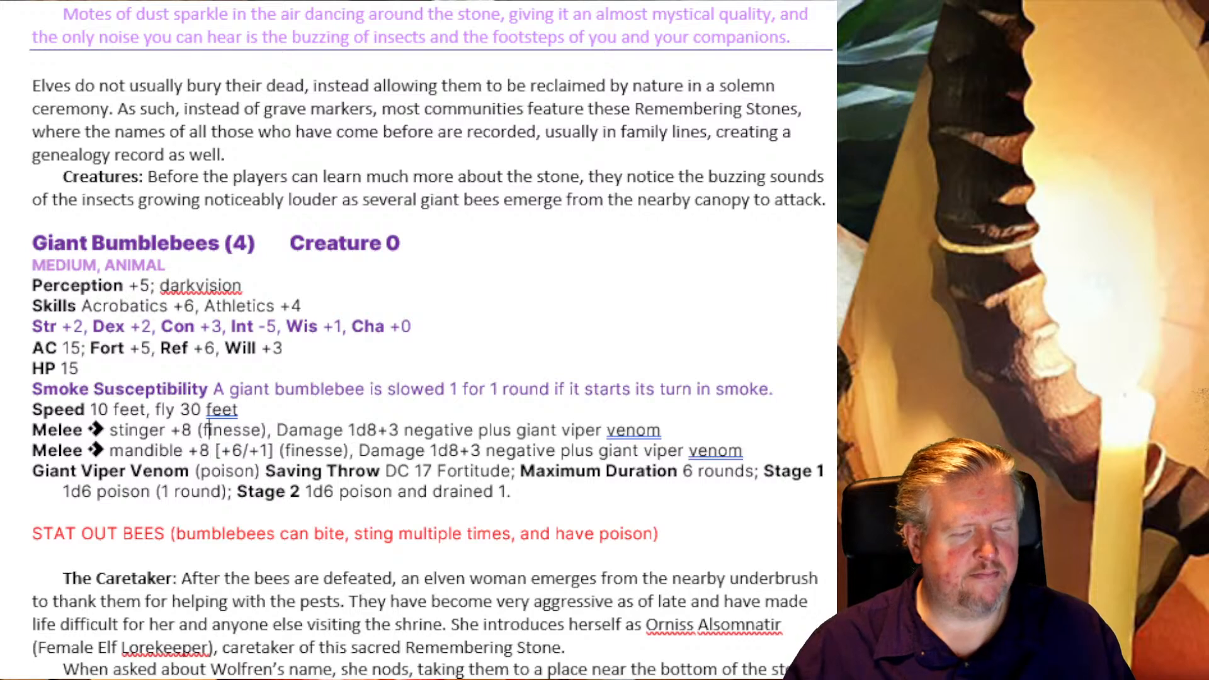
key("Left")
key("Left")
key("Left")
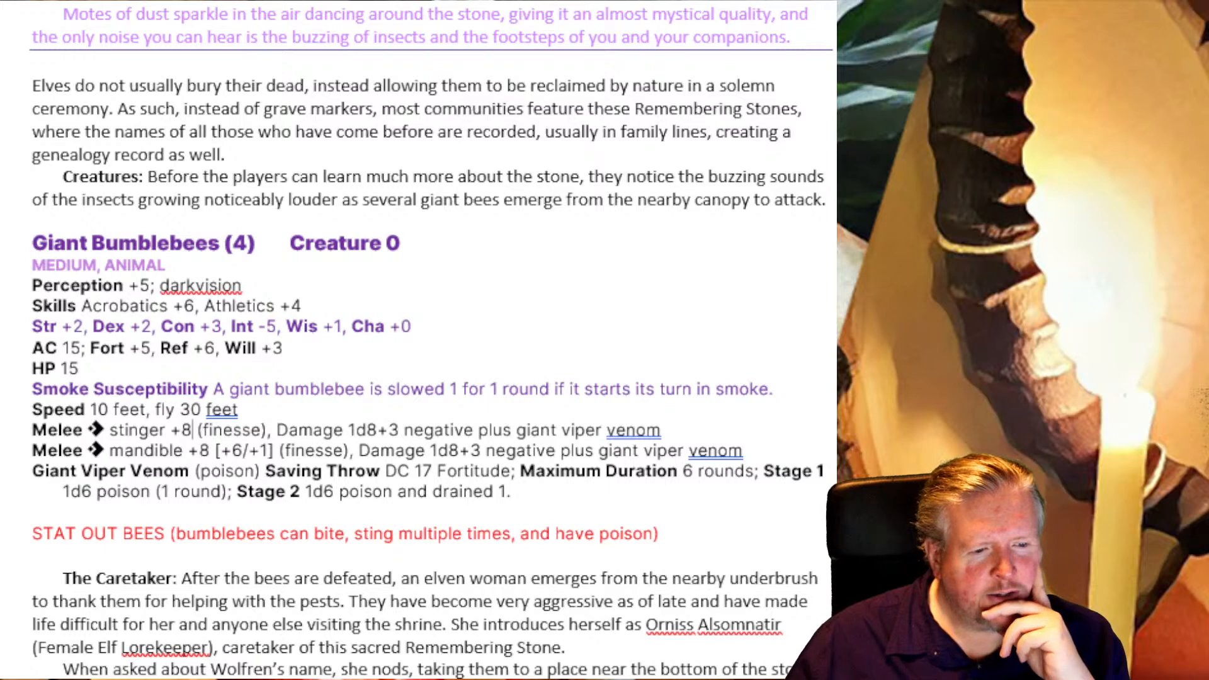
double_click(188, 430)
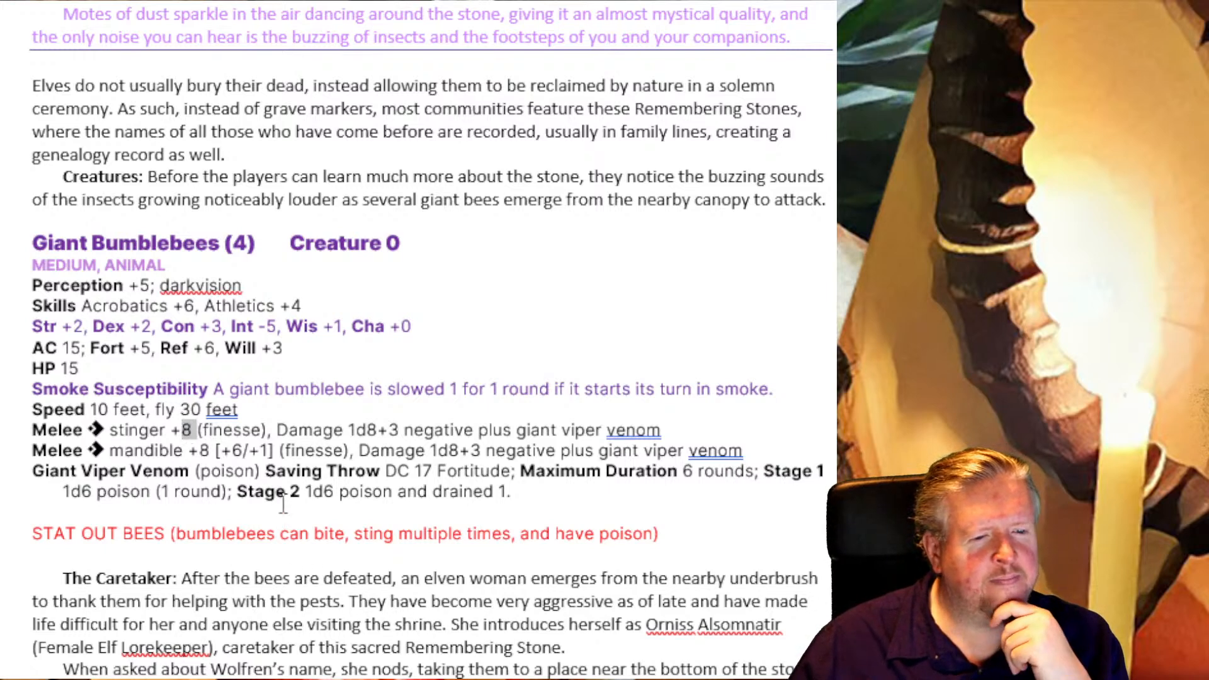
type("6")
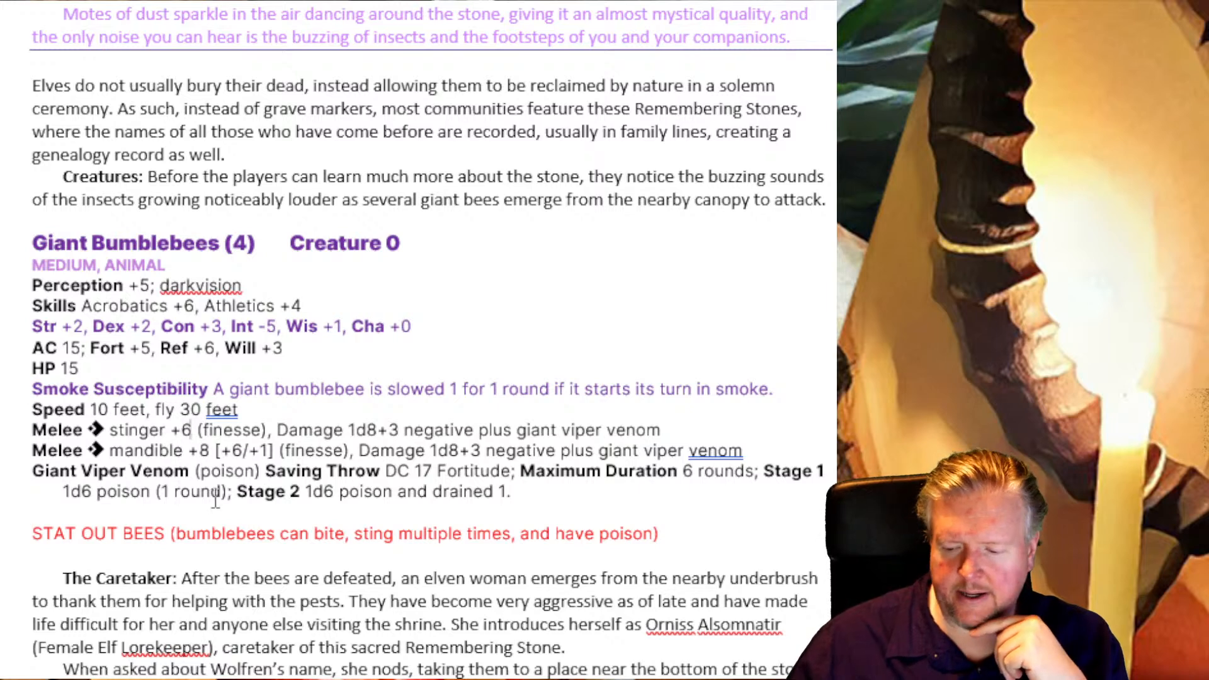
Step: Delete the bracketed multiple attack values from the mandible attack line, leaving a single space before "(finesse)"
key("Down")
key("Right")
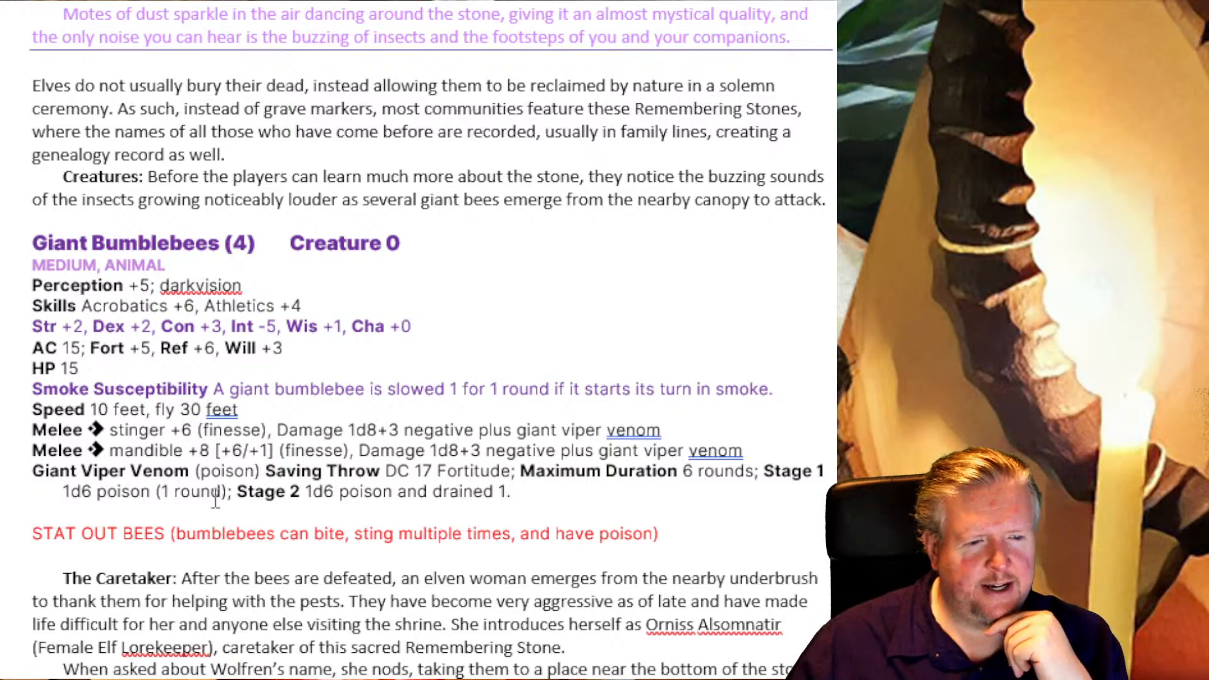
left_click(216, 451)
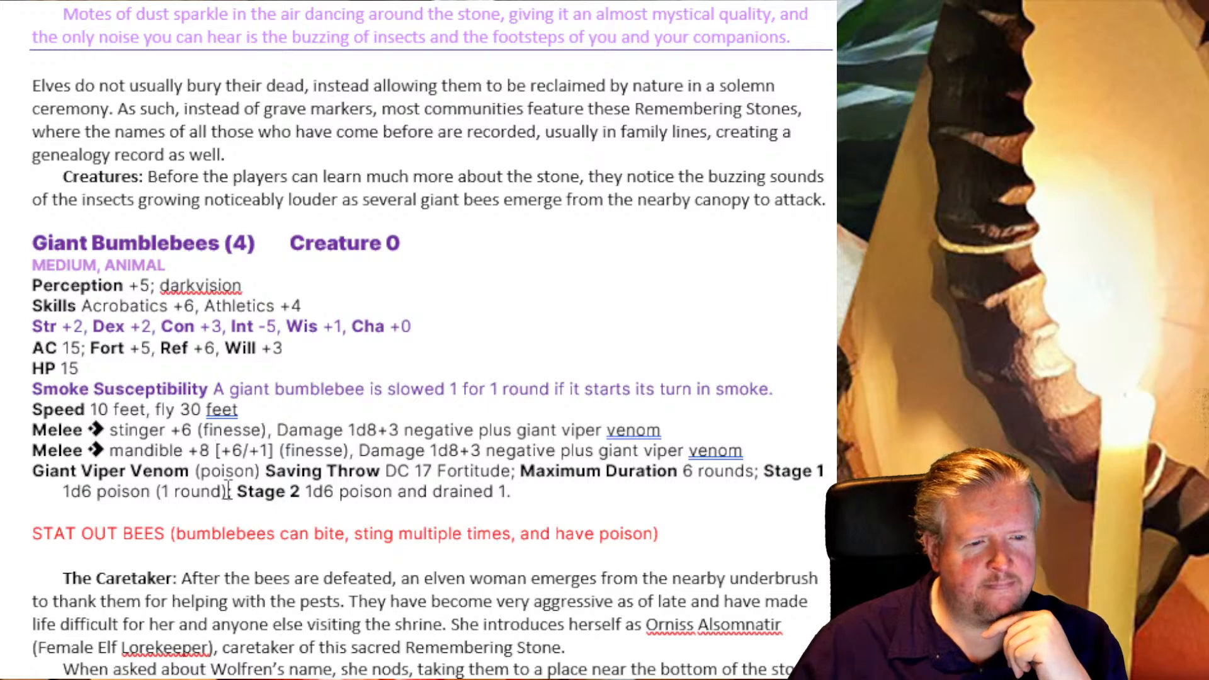
key("Delete")
key("Delete")
key("Delete")
key("Delete")
key("Delete")
key("Delete")
key("Delete")
key("Delete")
key("BackSpace")
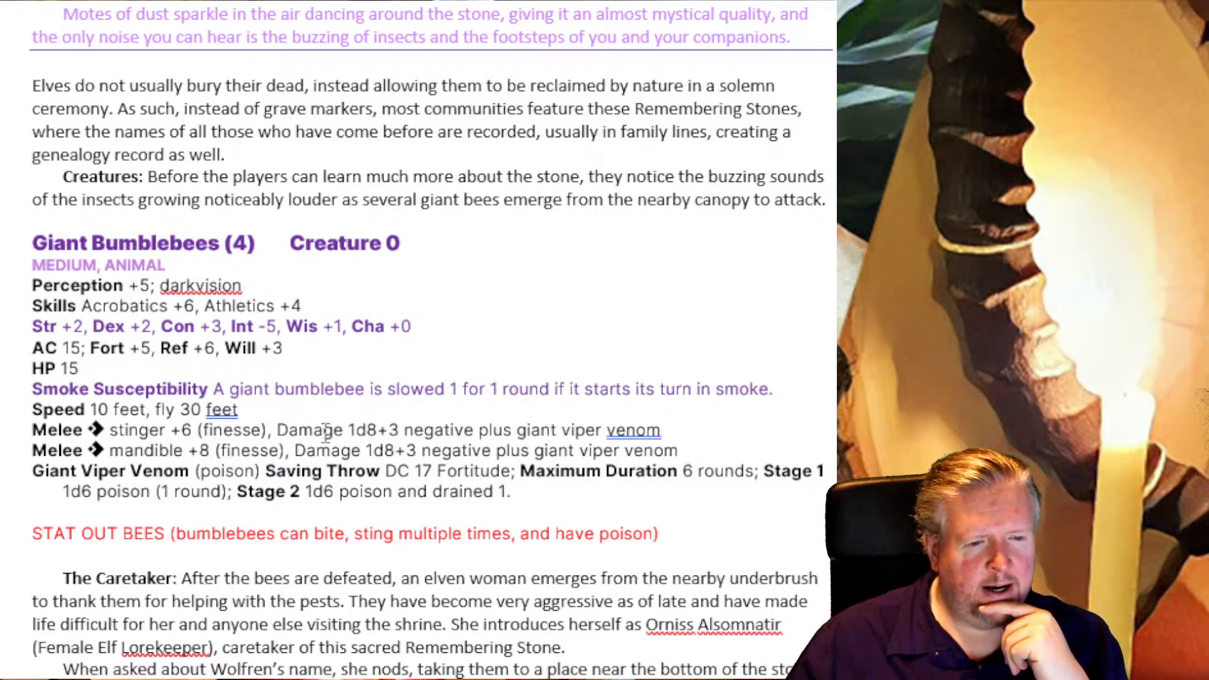
Step: Make the word "Damage" bold in both the stinger and mandible attack lines
double_click(298, 430)
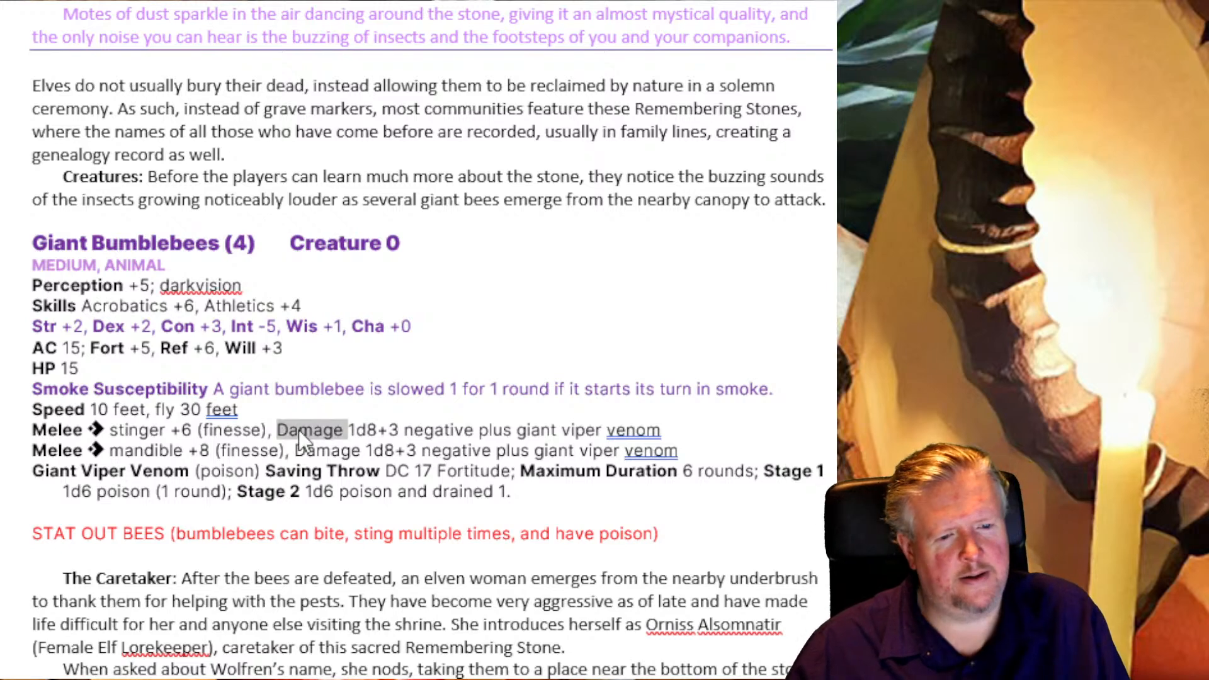
key("ctrl+b")
double_click(319, 450)
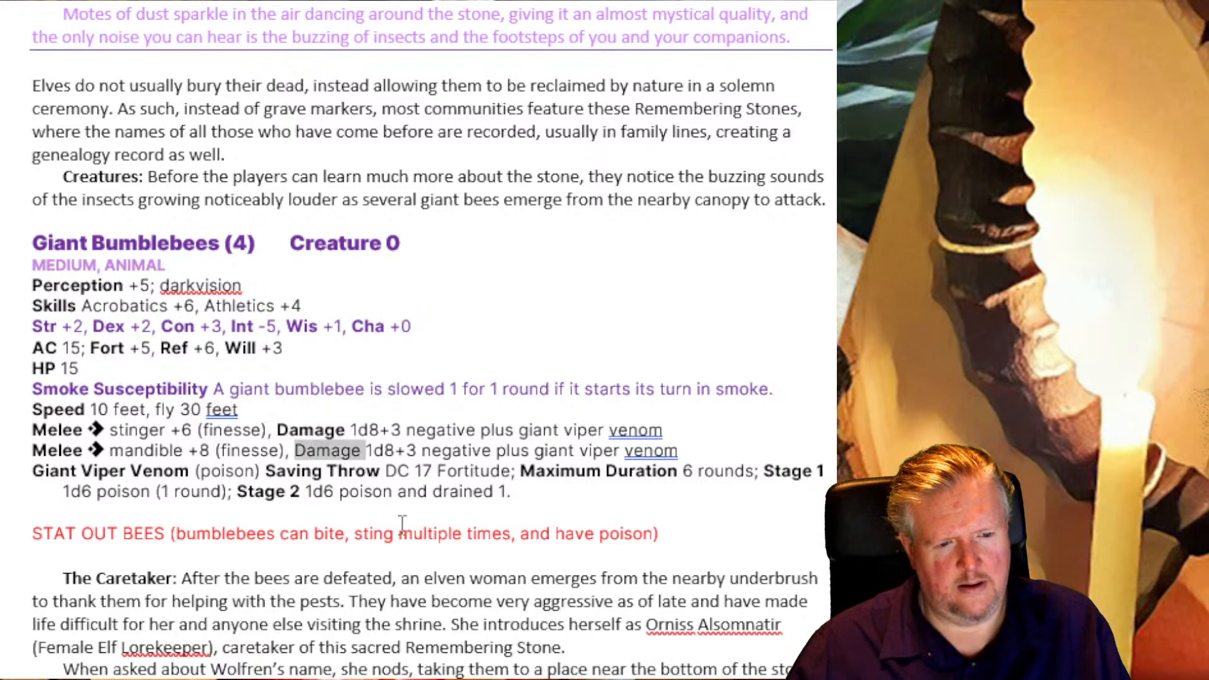
key("ctrl+b")
left_click(453, 534)
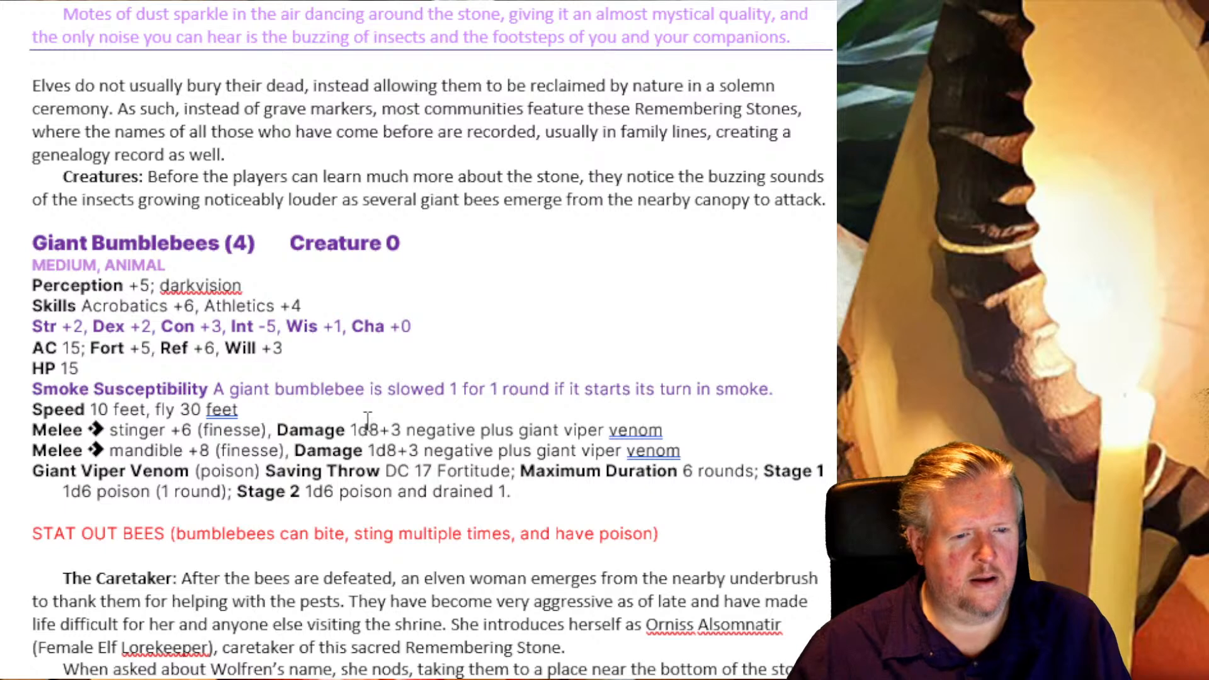
Step: Replace "negative plus giant viper venom" with "piercing" in the stinger attack's damage
double_click(607, 434)
left_click_drag(671, 425, 415, 434)
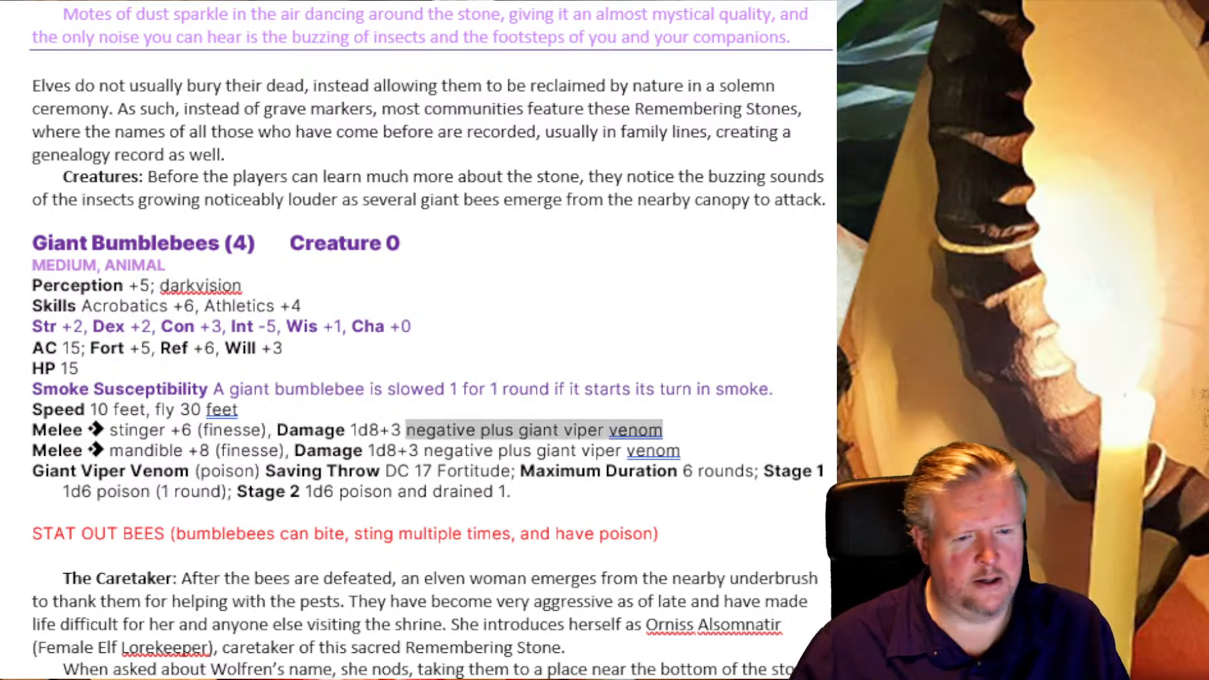
type("piercing")
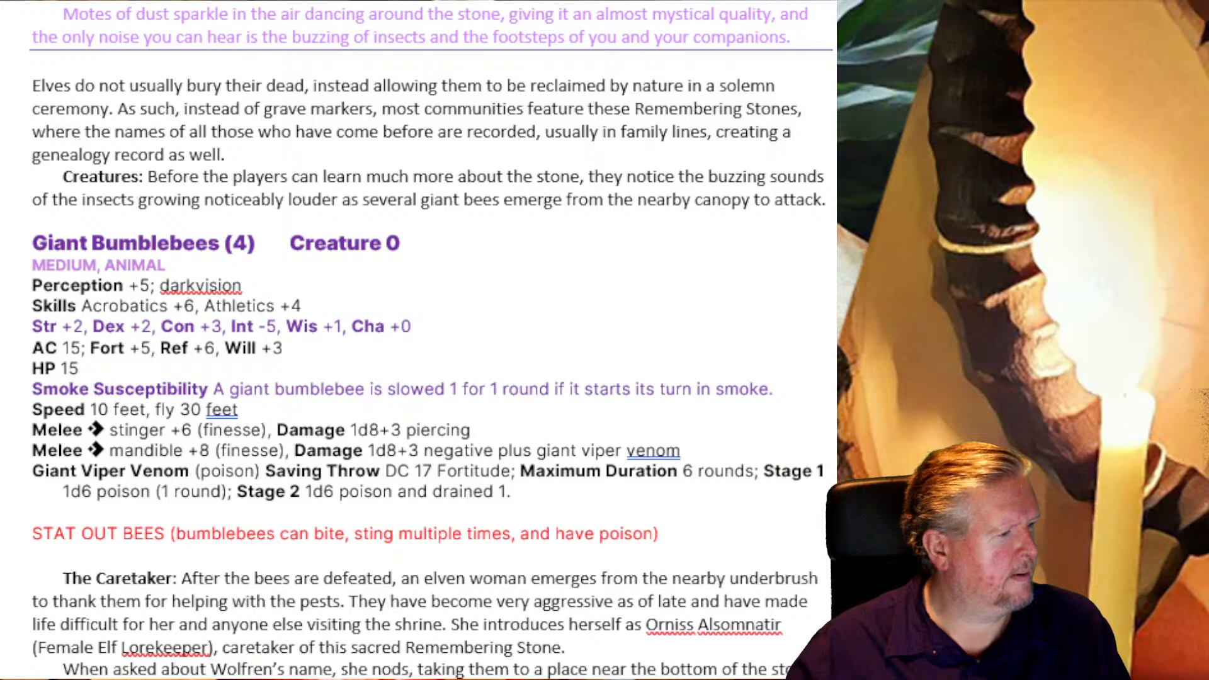
Step: Replace "negative plus giant viper venom" with "piercing" in the mandible attack's damage
left_click_drag(683, 472, 485, 454)
left_click_drag(681, 450, 422, 454)
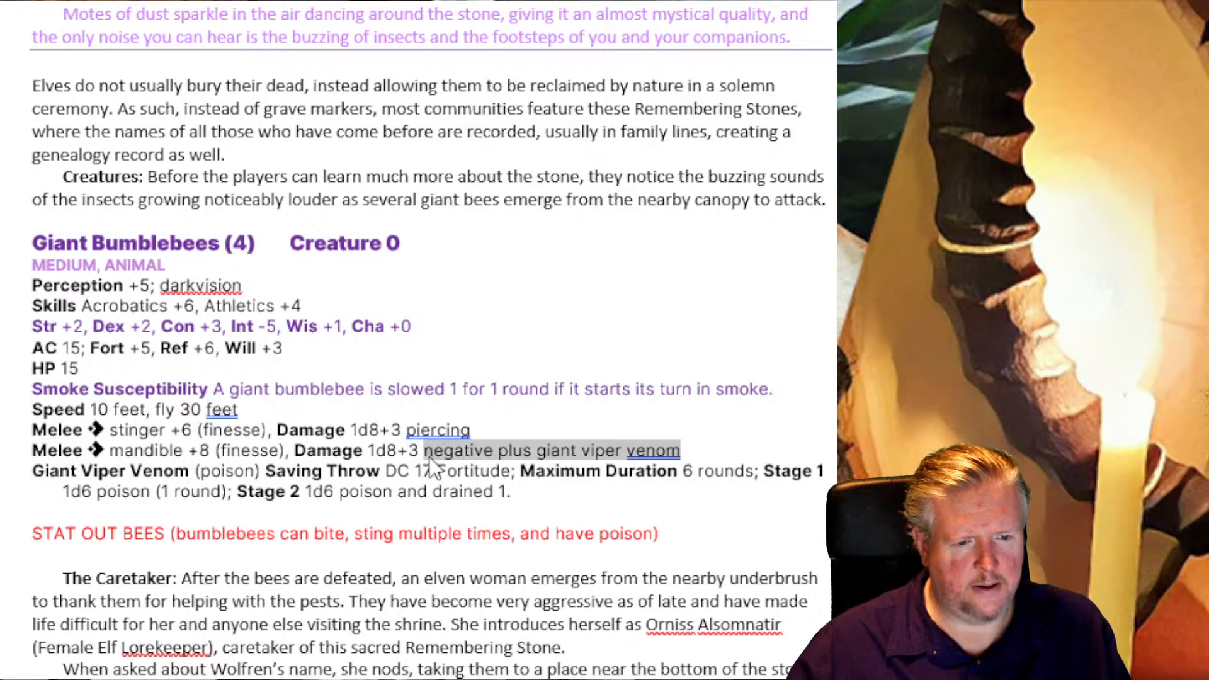
type("piercing")
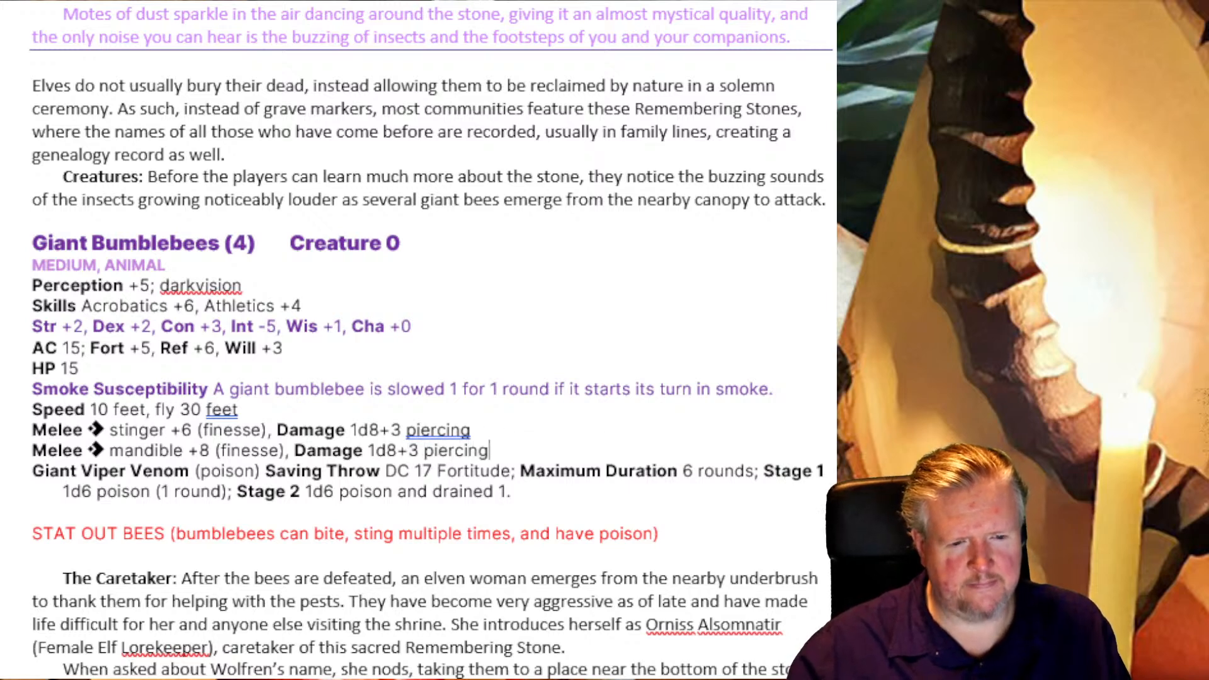
Step: Append "plus bumblebee poison" after "piercing" in the stinger attack's damage
left_click(471, 430)
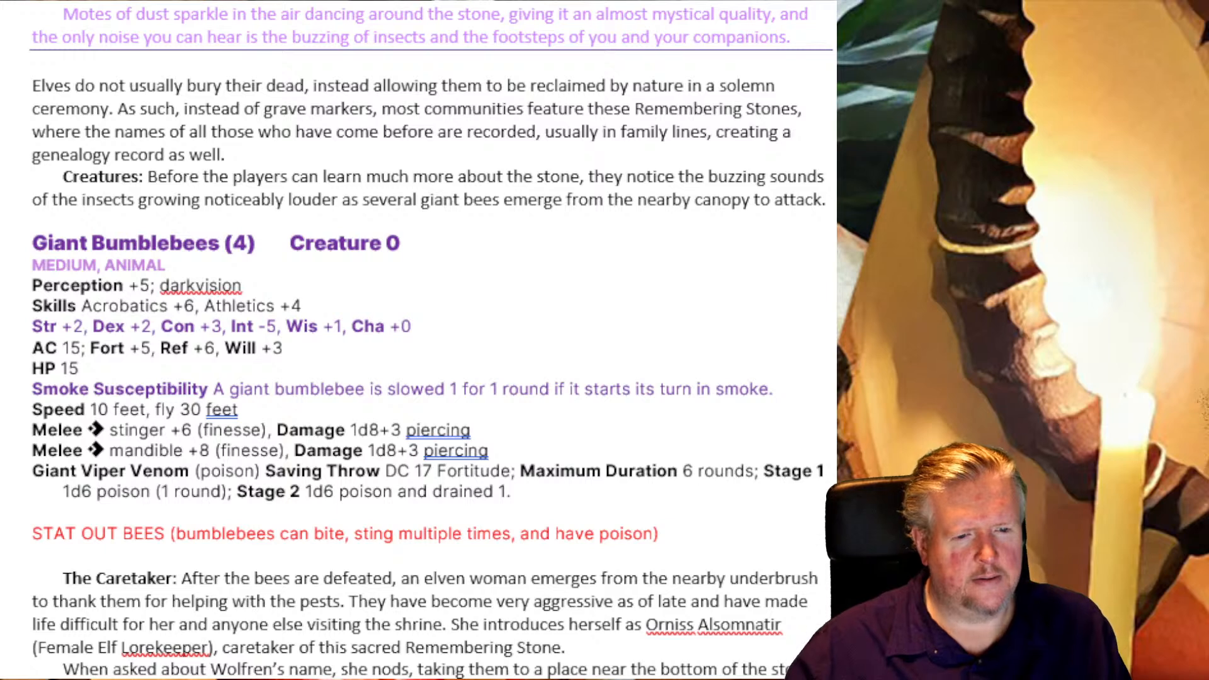
type("plus bubm")
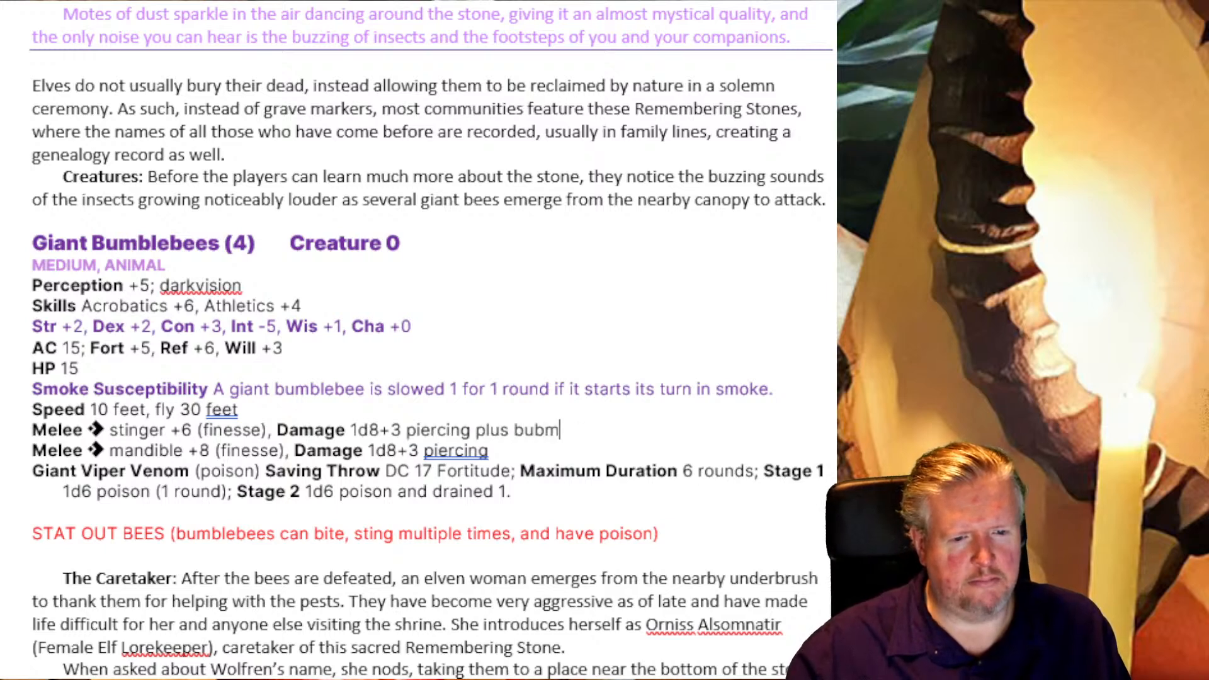
key("BackSpace")
type("mb")
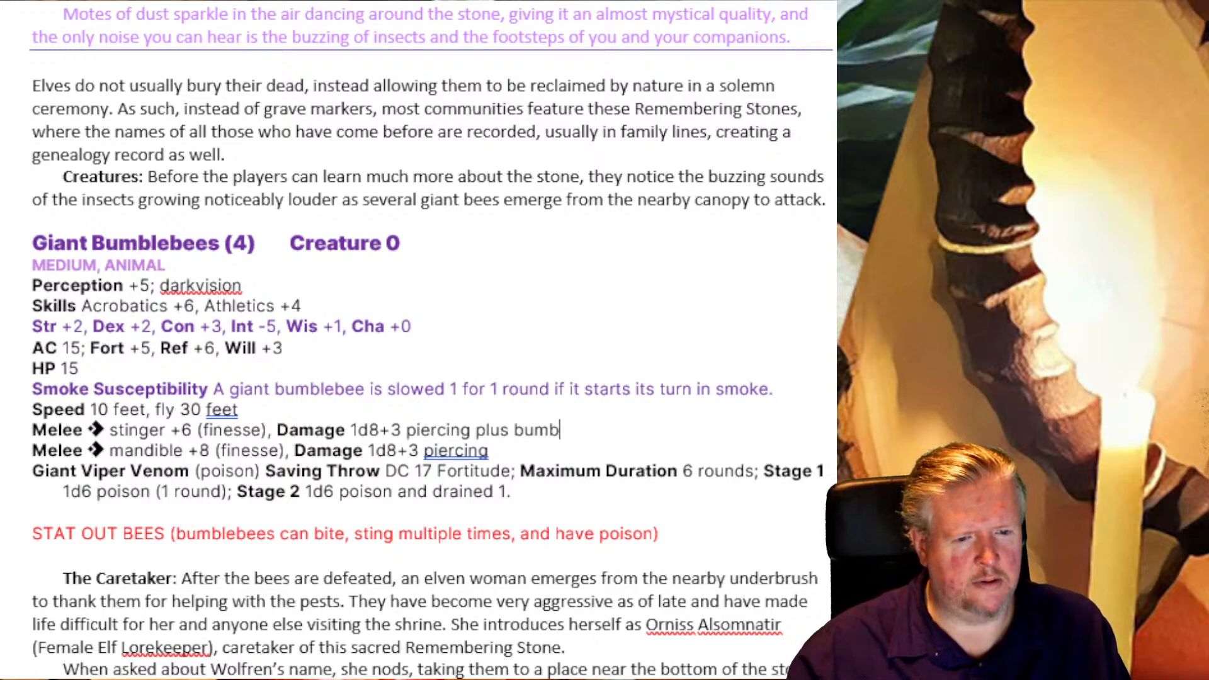
type("lebee ")
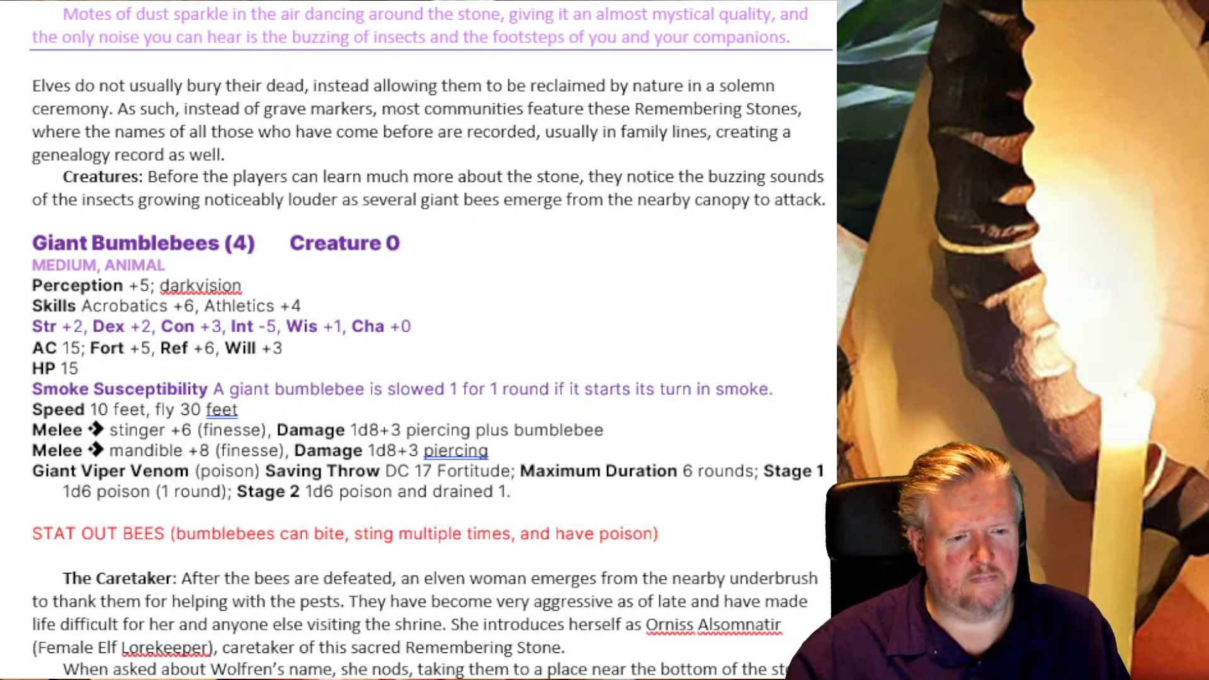
type("venom")
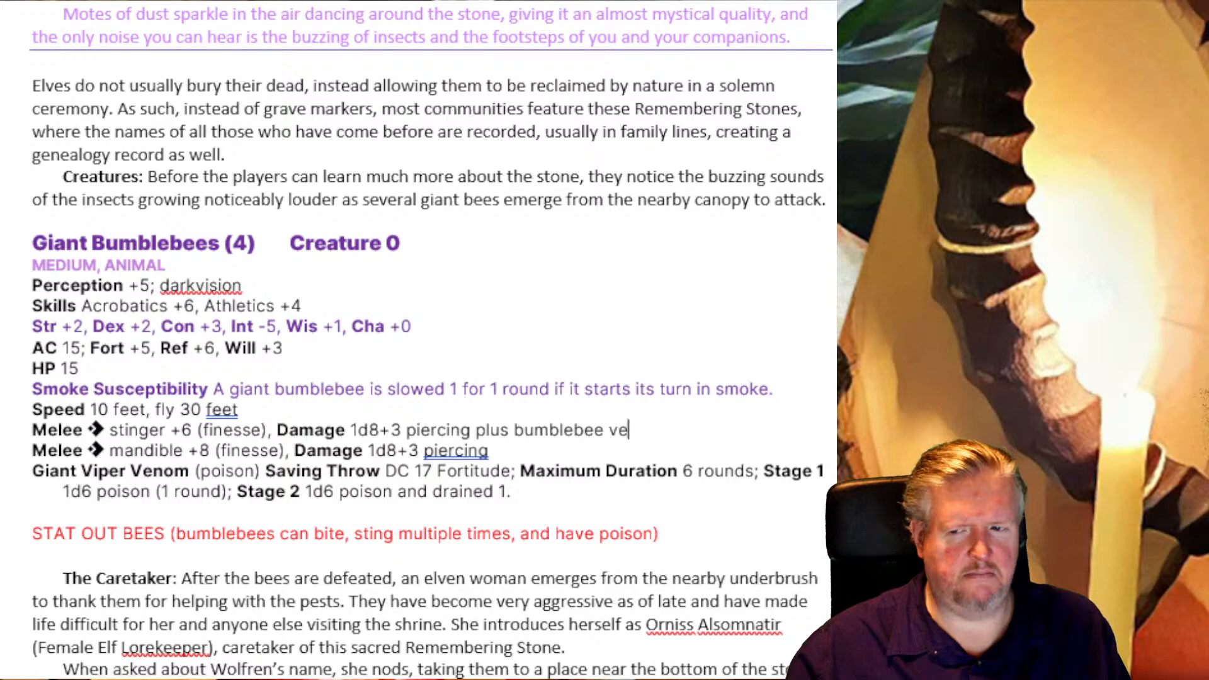
key("BackSpace")
key("BackSpace")
key("BackSpace")
key("BackSpace")
key("BackSpace")
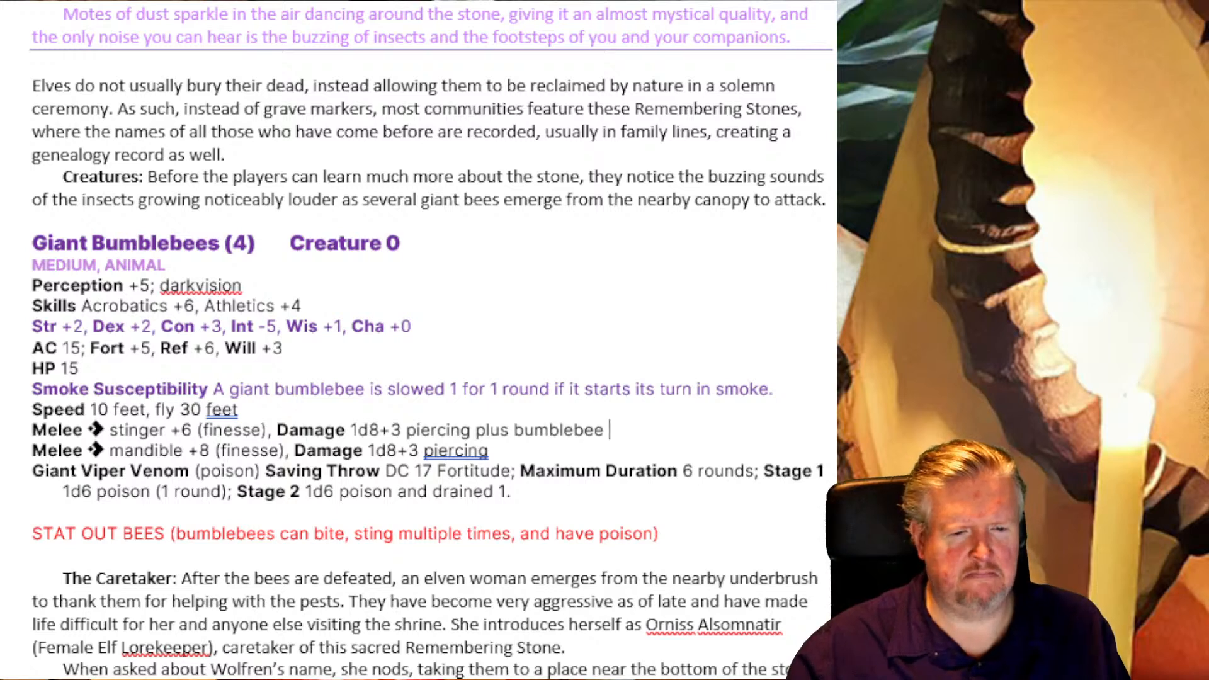
type("poin")
key("BackSpace")
type("son")
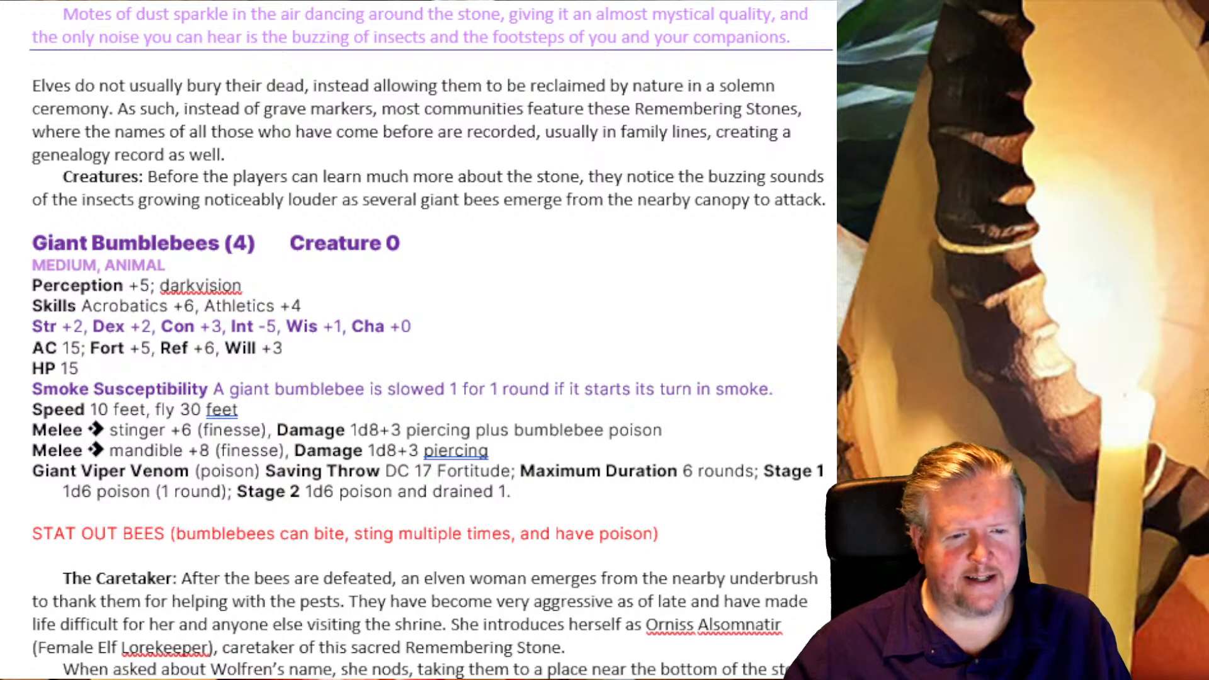
Step: Reword the stinger attack's poison effect as "giant bumblebee venom"
double_click(632, 430)
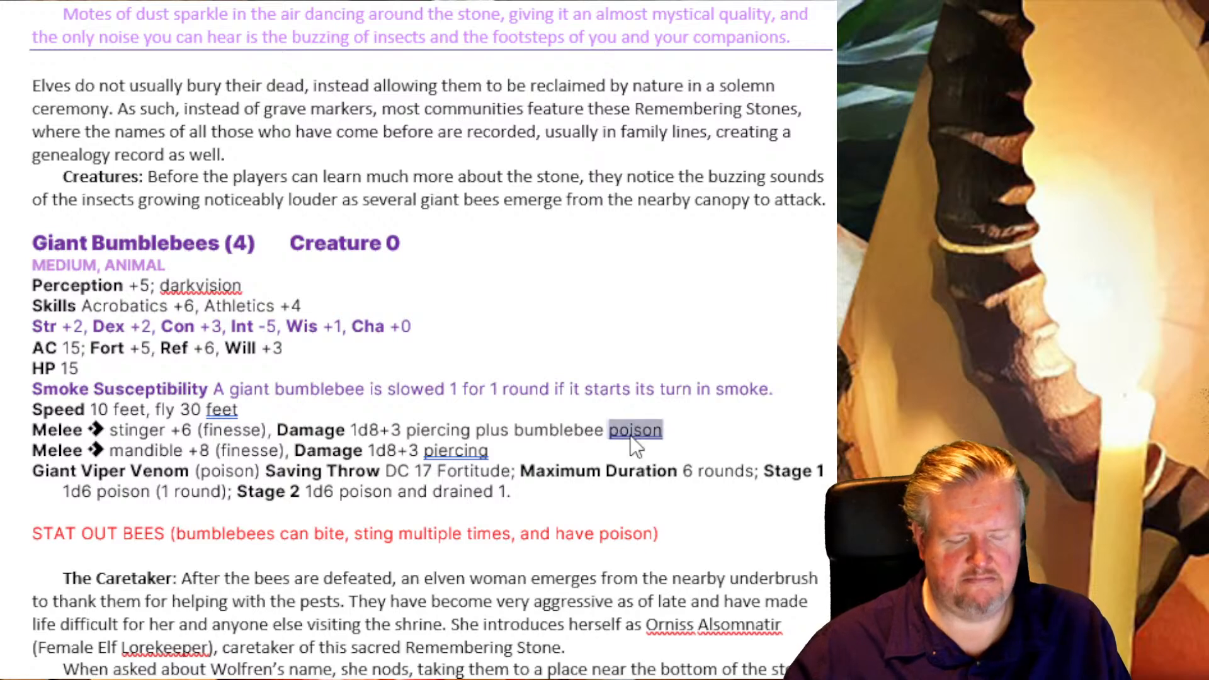
type("venom")
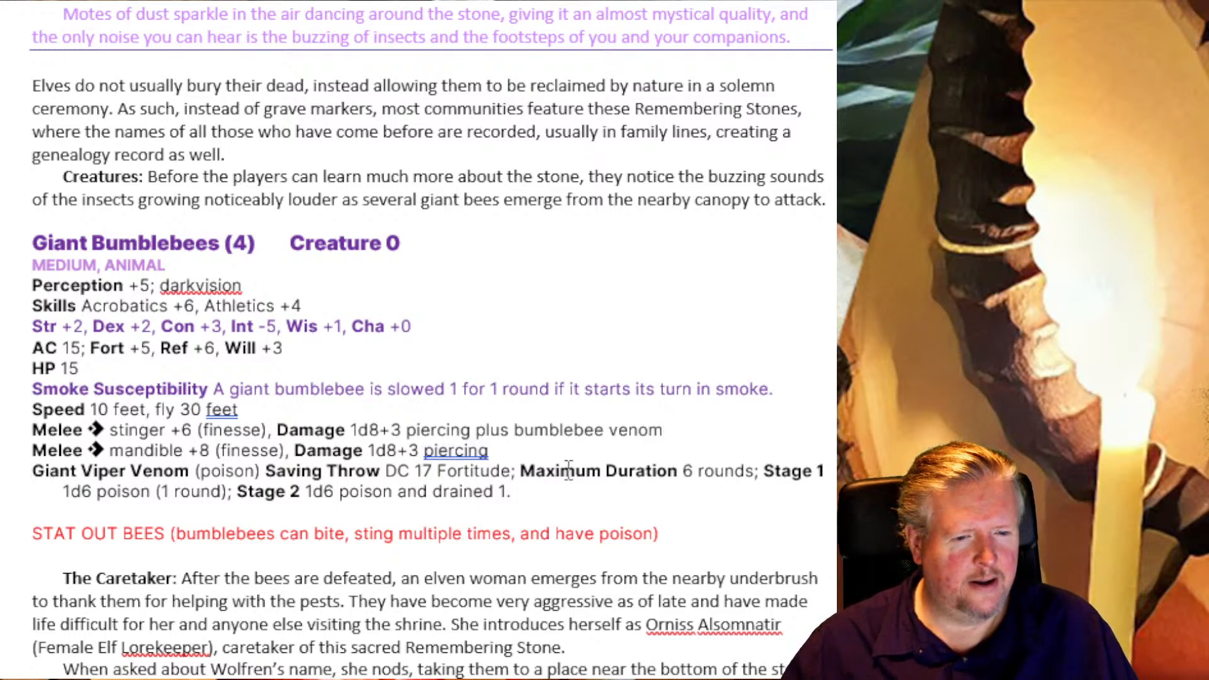
left_click(511, 433)
type("giant")
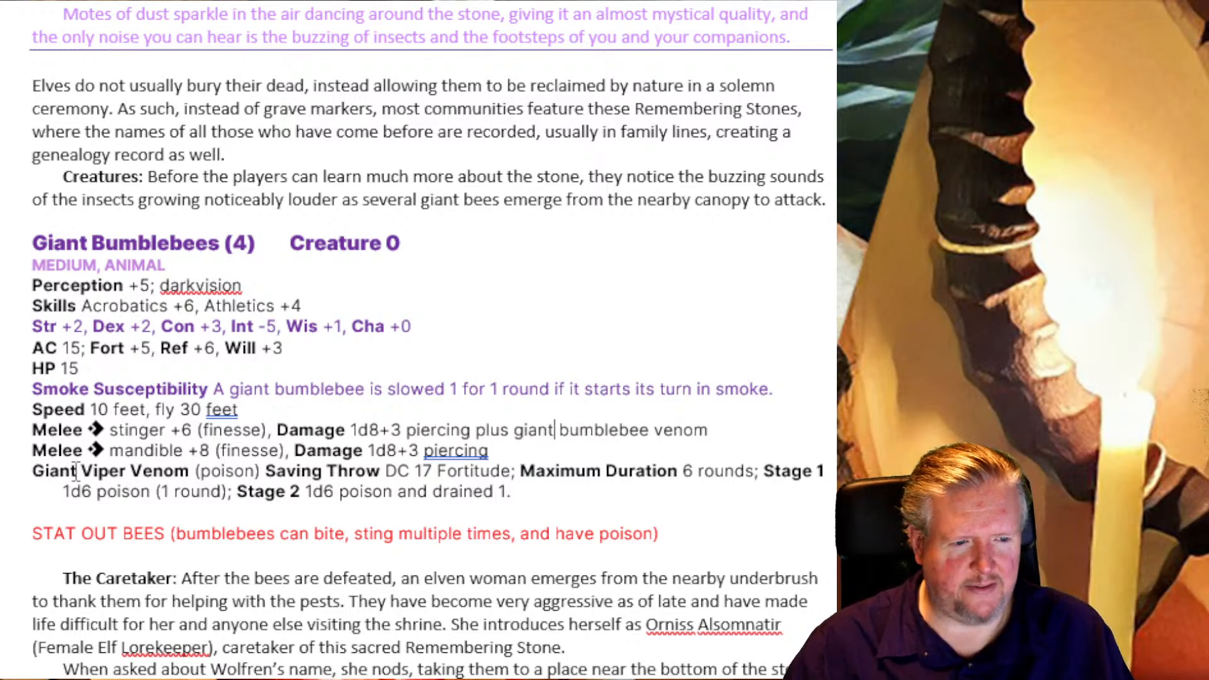
Step: Rename the Giant Viper Venom entry as "Giant Bumblebee Venom"
double_click(98, 474)
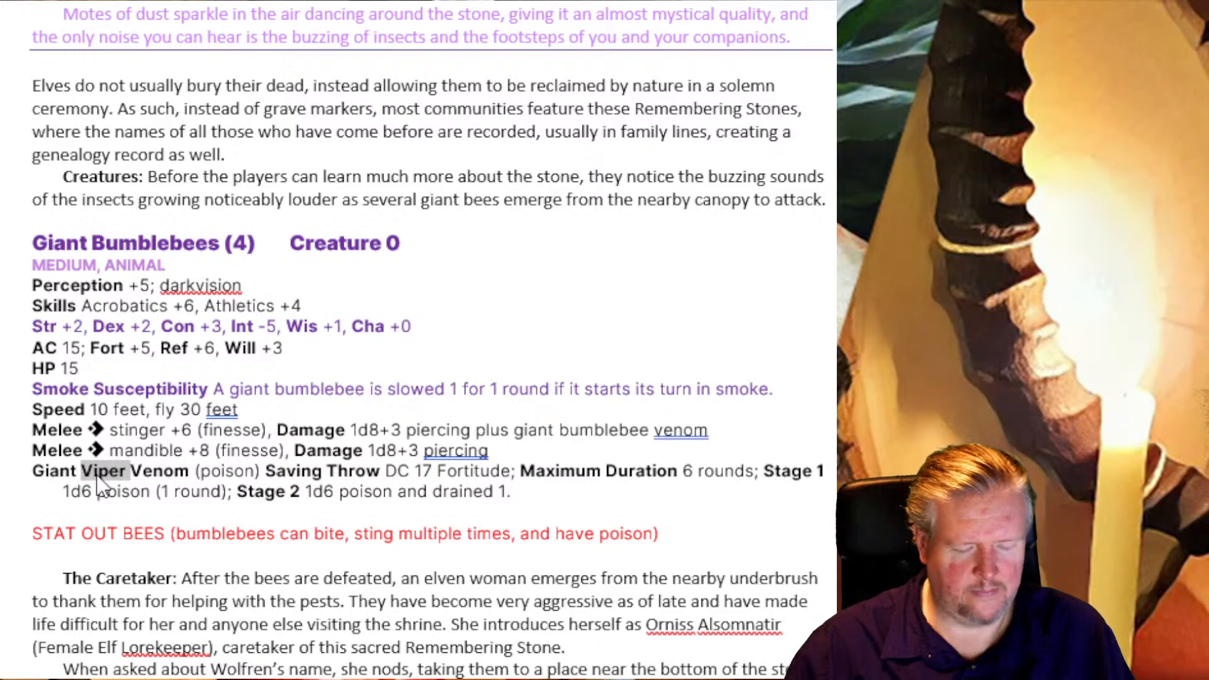
type("Bumbleb")
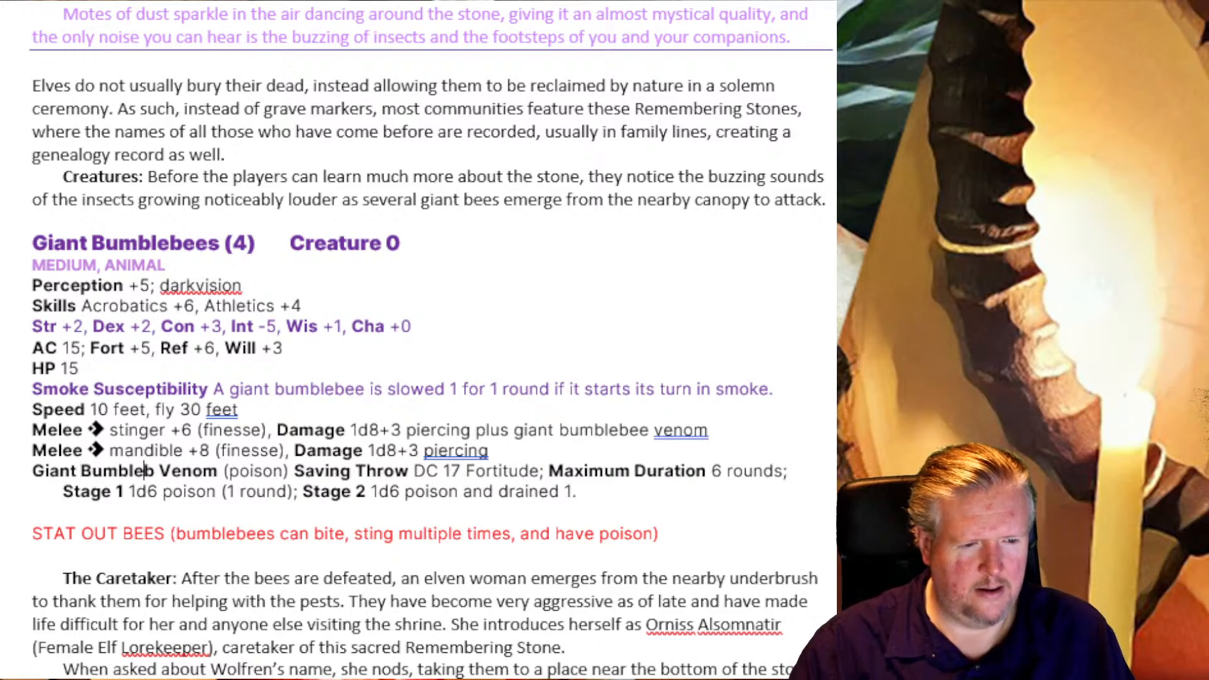
type("ee")
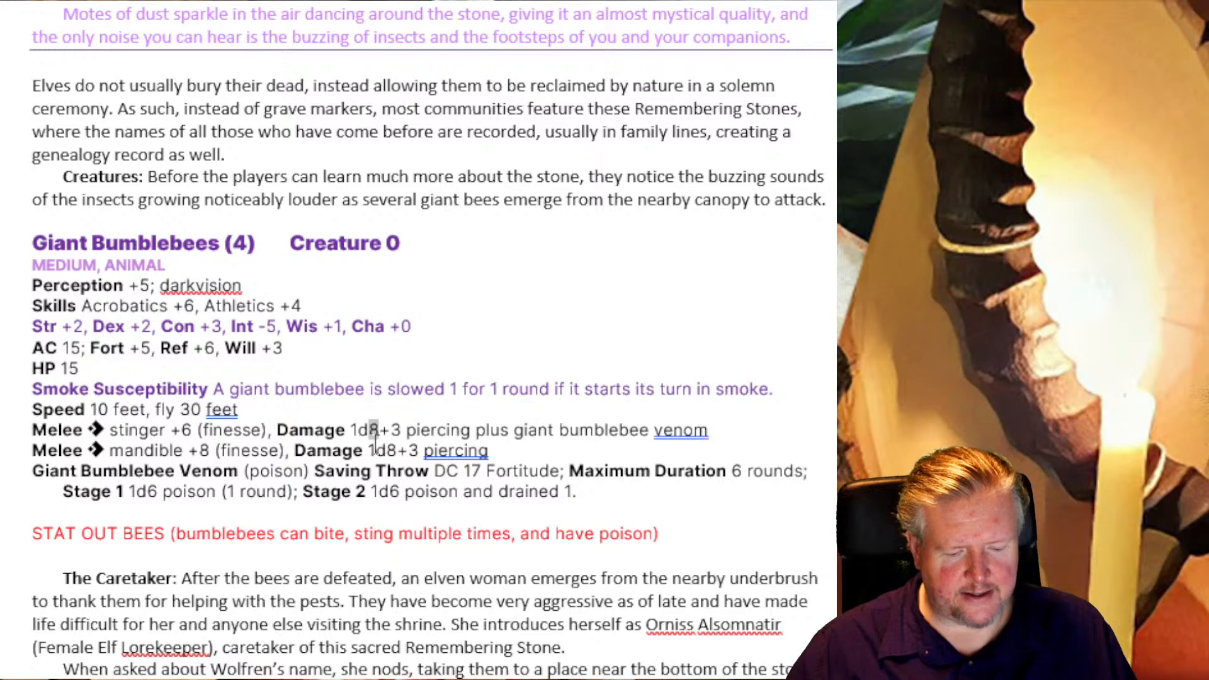
Step: Set the stinger damage to 1d4+2 and the mandible damage to 1d6+2
type("4")
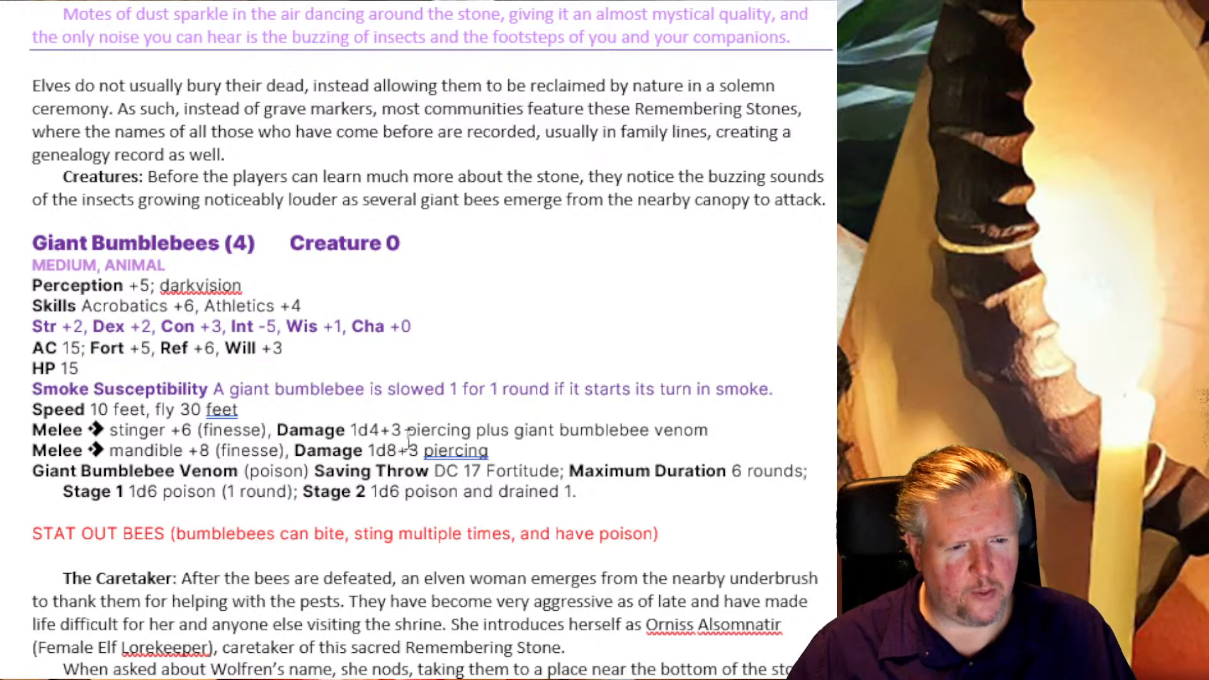
double_click(396, 430)
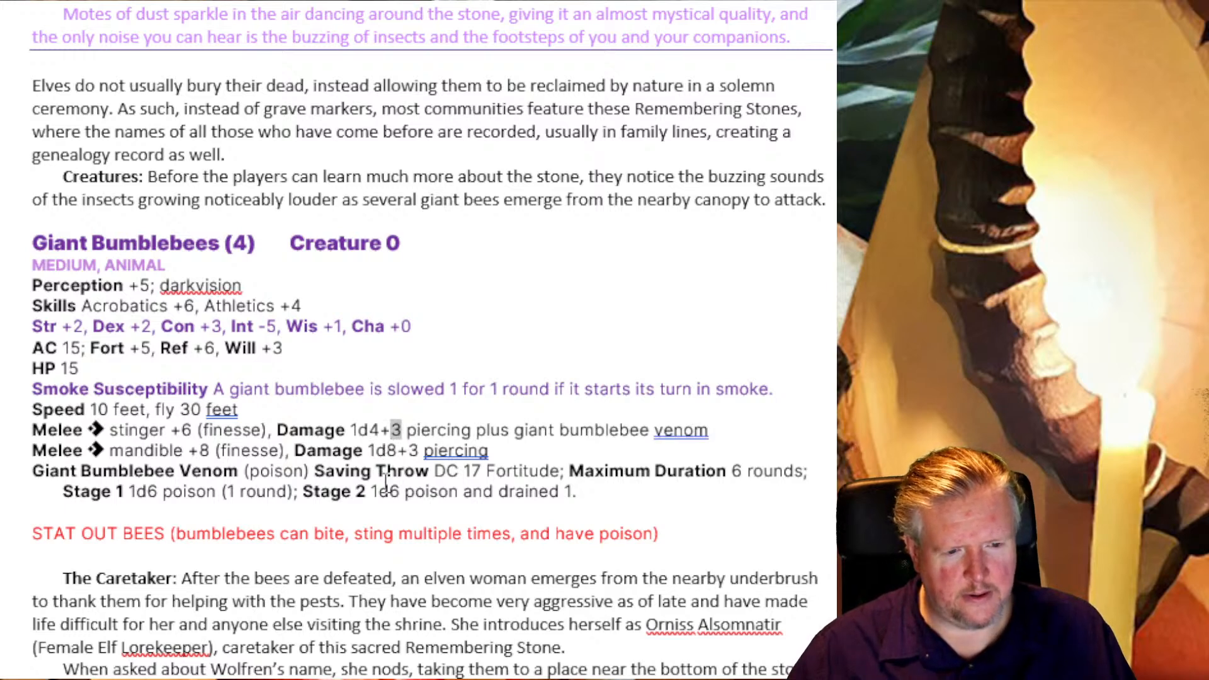
type("2")
left_click_drag(387, 451, 422, 451)
type("6+")
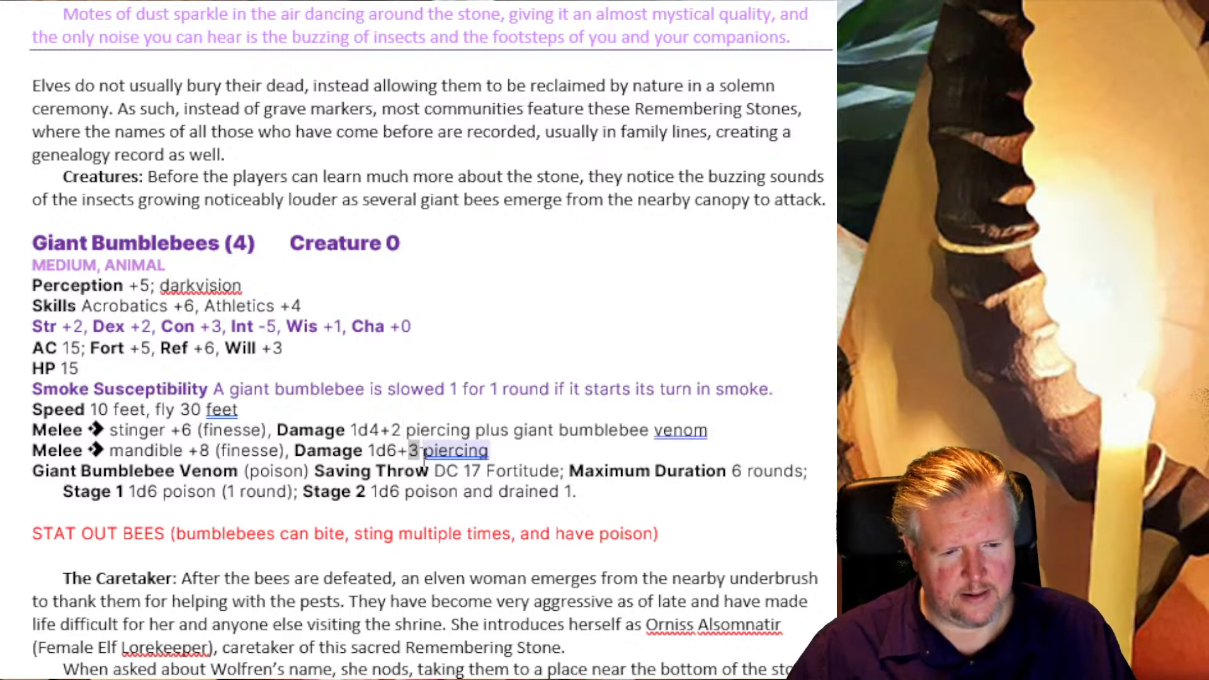
type("2")
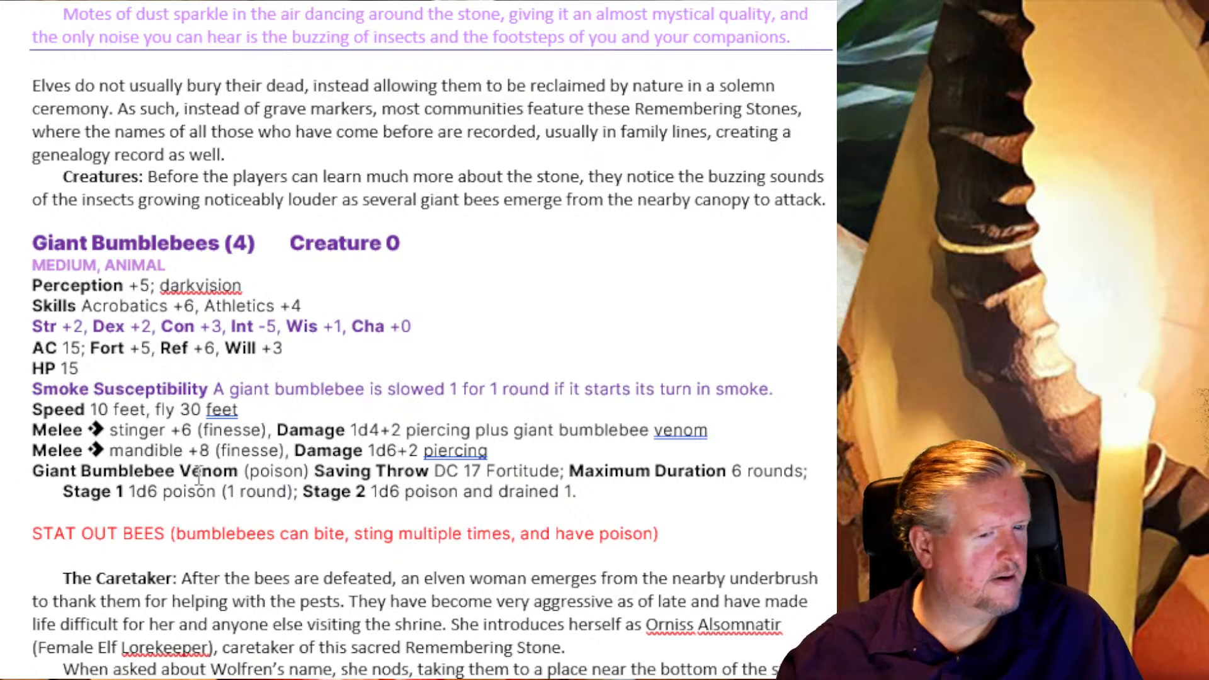
Step: Set the Fortitude saving throw of the bumblebee venom to DC 16
left_click(464, 471)
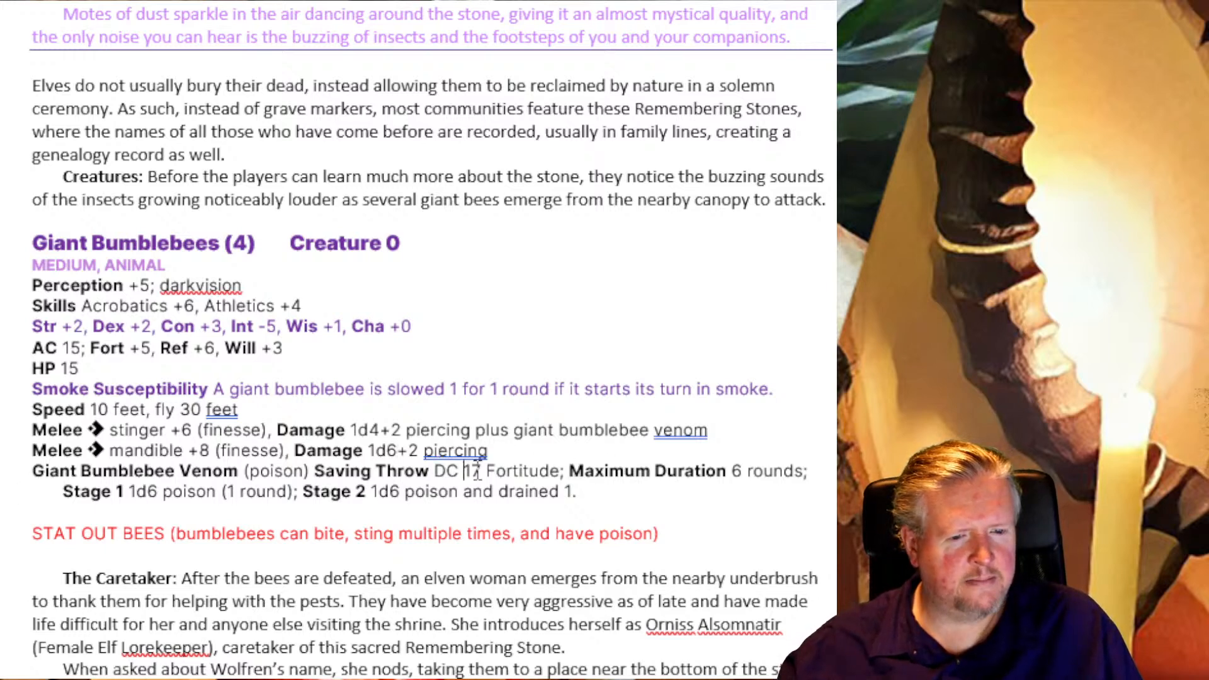
double_click(473, 471)
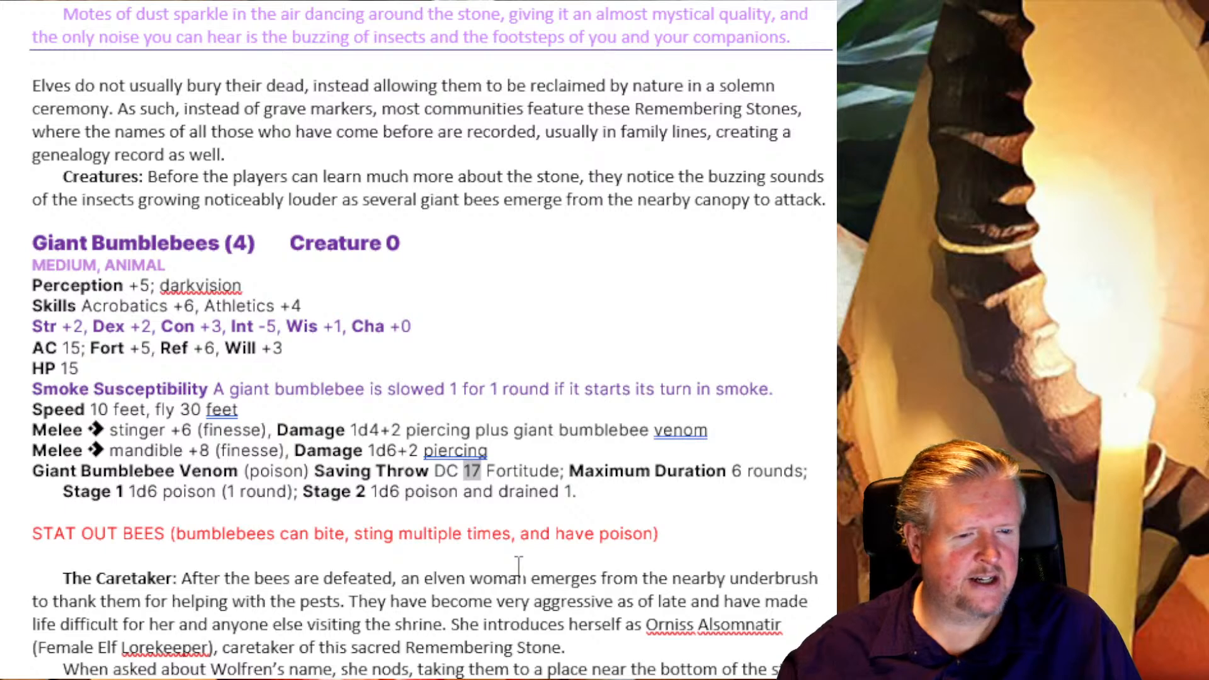
type("16")
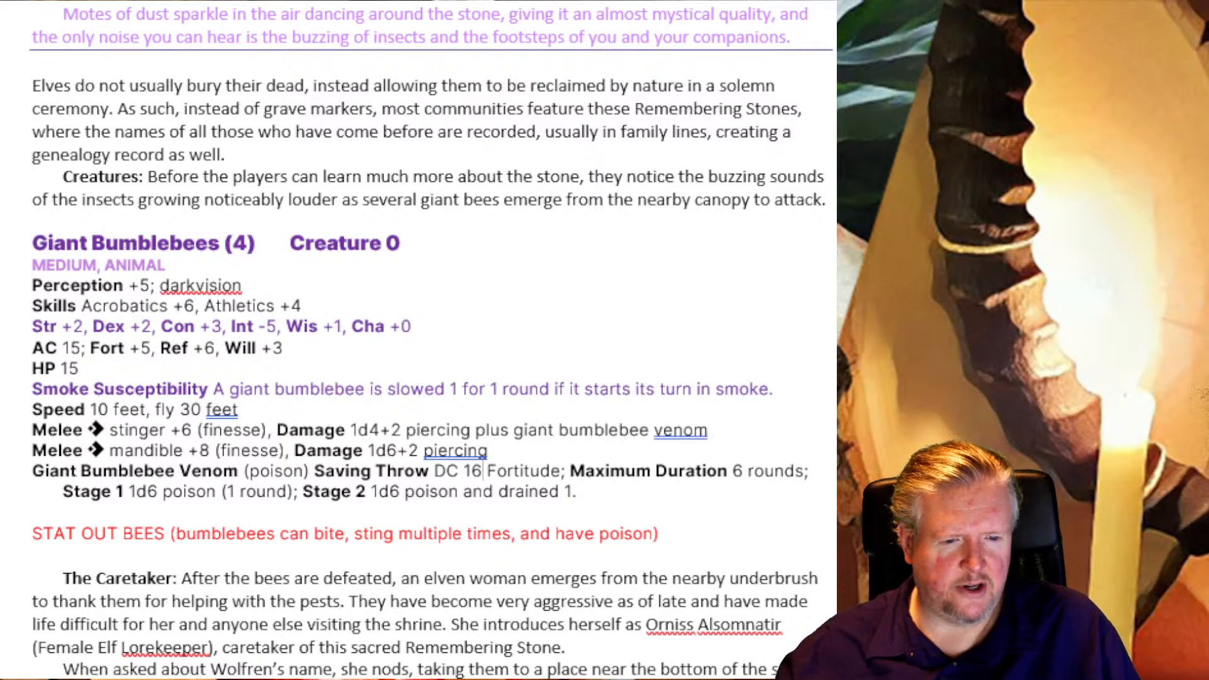
Step: Set the venom's maximum duration to 4 rounds
double_click(737, 470)
left_click(765, 505)
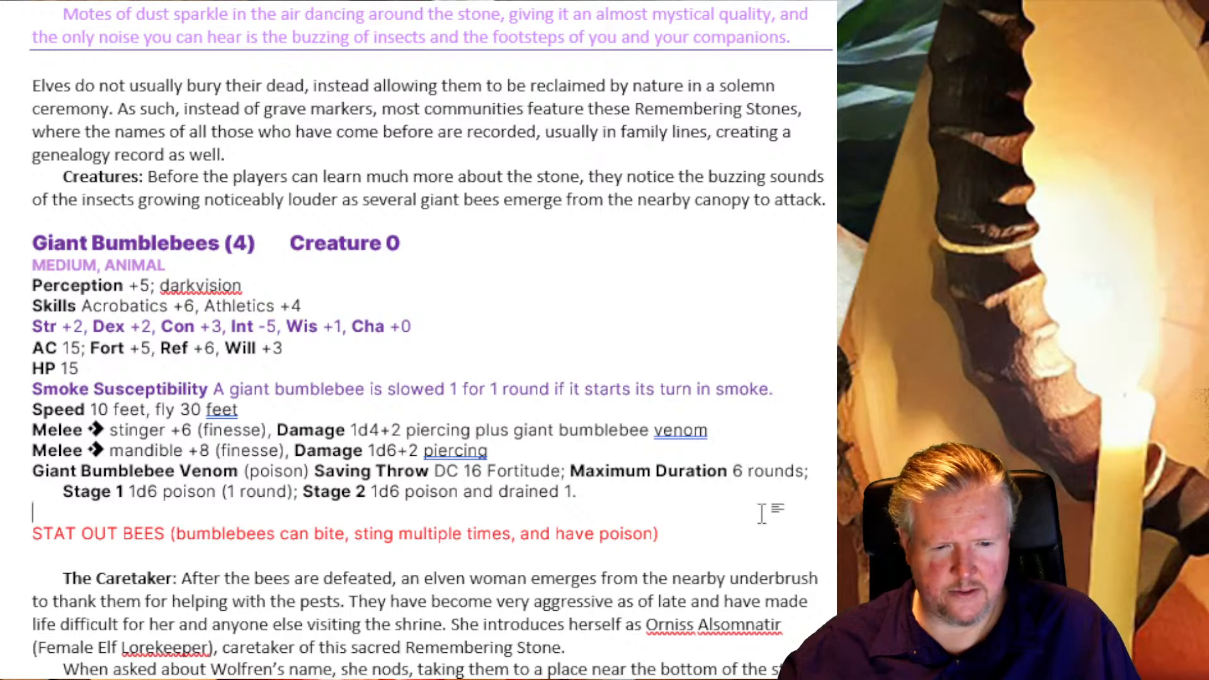
double_click(737, 474)
type("4")
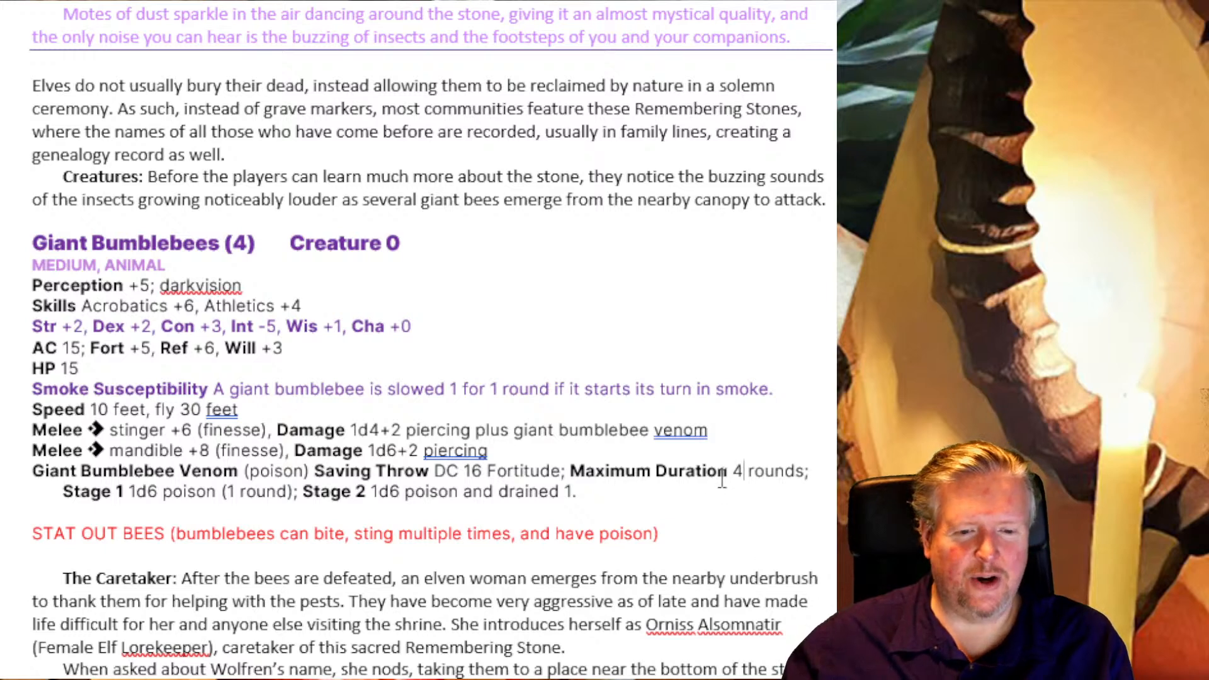
left_click_drag(732, 471, 743, 470)
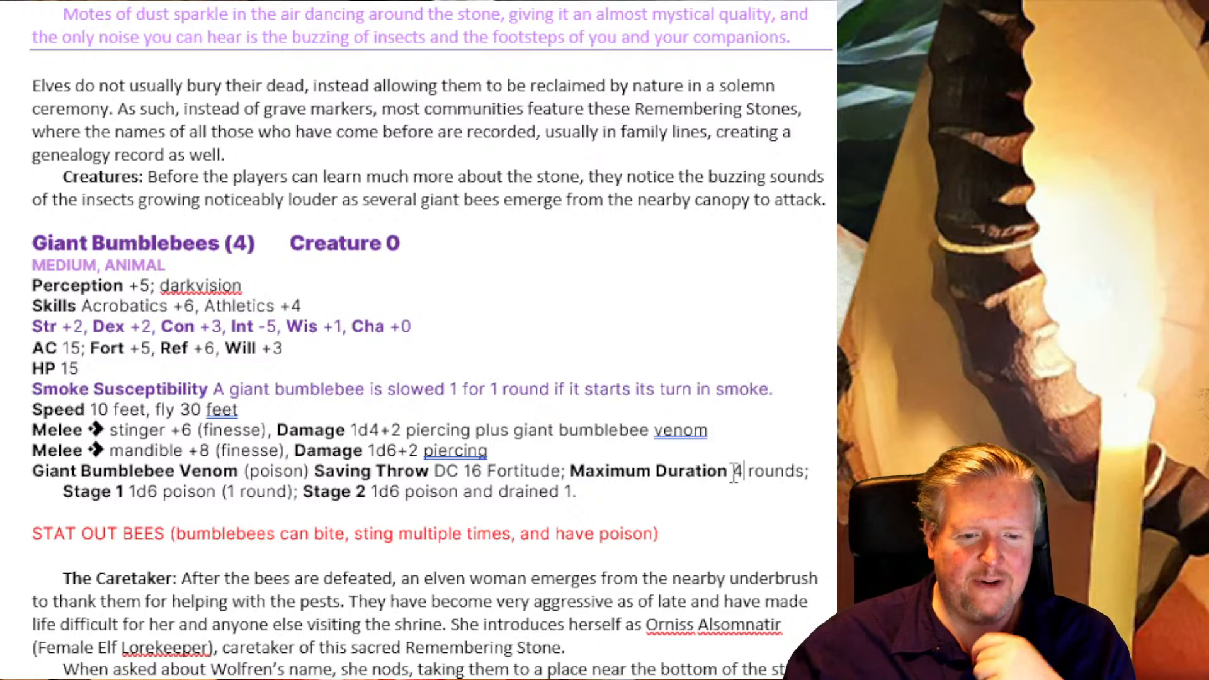
left_click(714, 513)
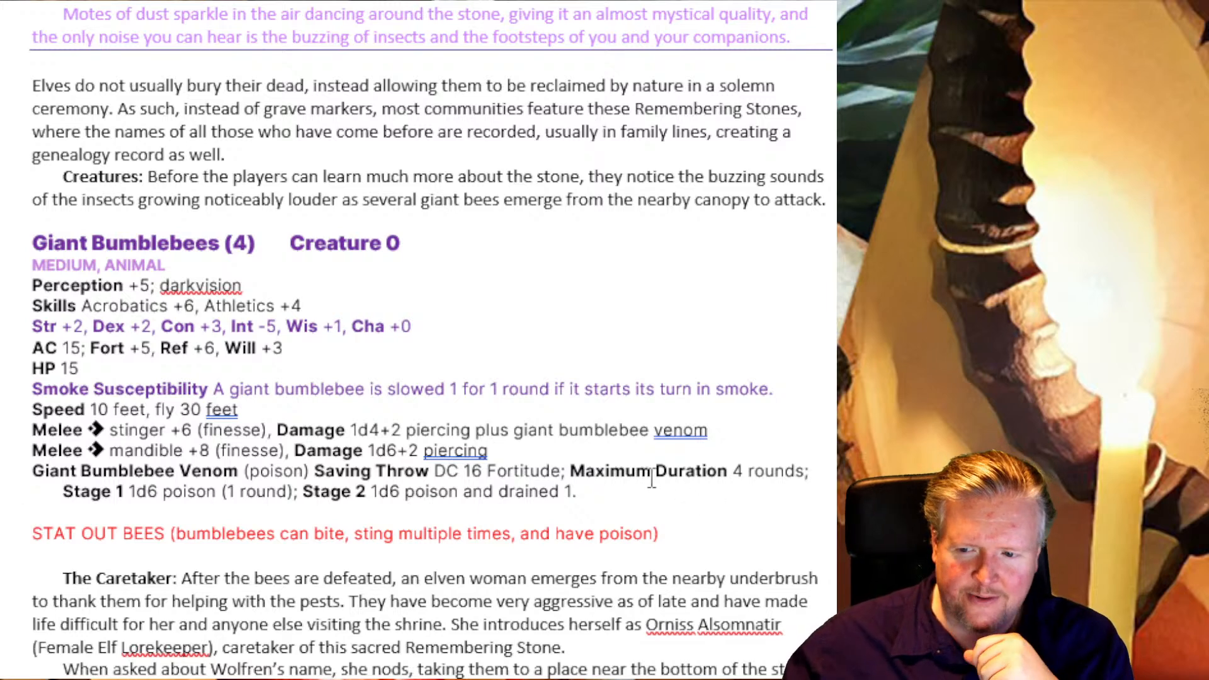
left_click(573, 470)
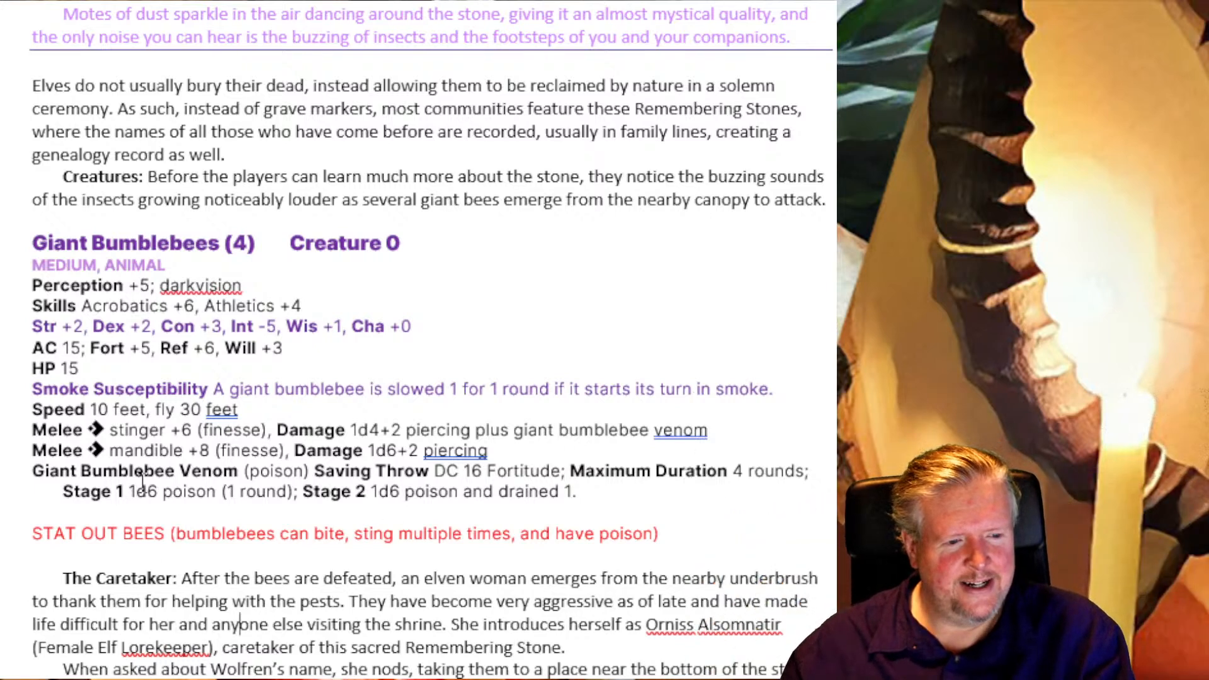
Step: Set the venom's Stage 1 damage to 1d4 poison and replace "and drained 1" in Stage 2 with "(1 round);"
left_click_drag(148, 490, 158, 488)
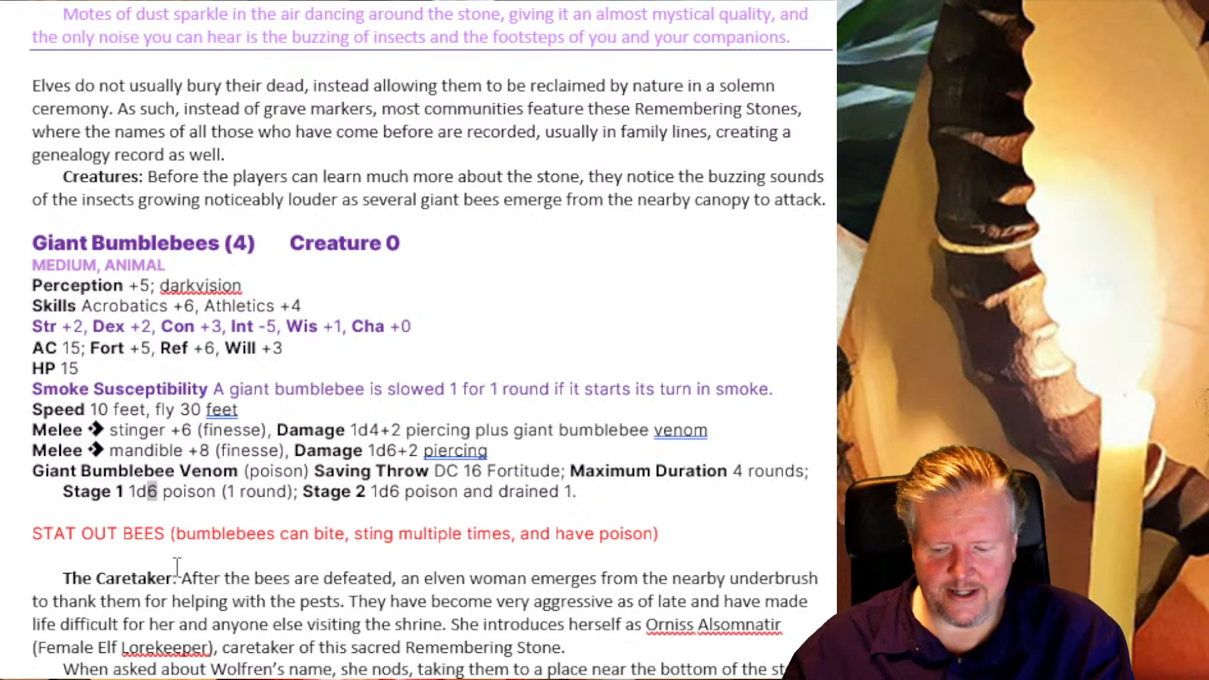
type("4")
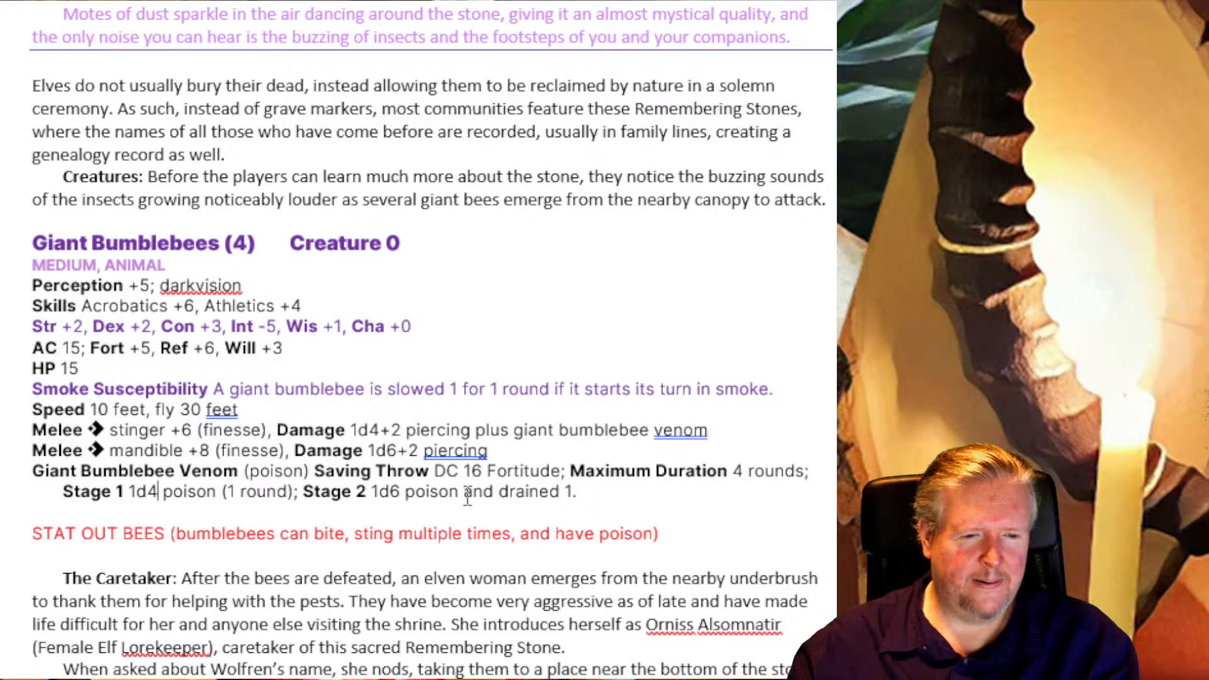
left_click_drag(471, 497, 573, 491)
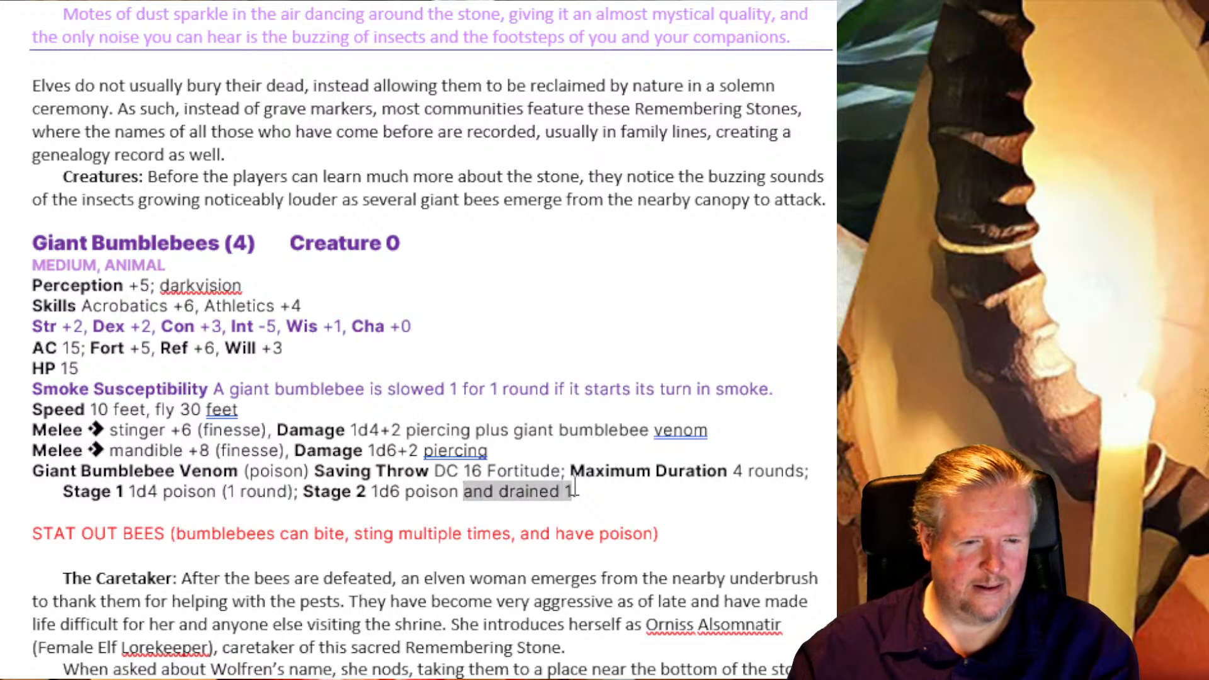
key("BackSpace")
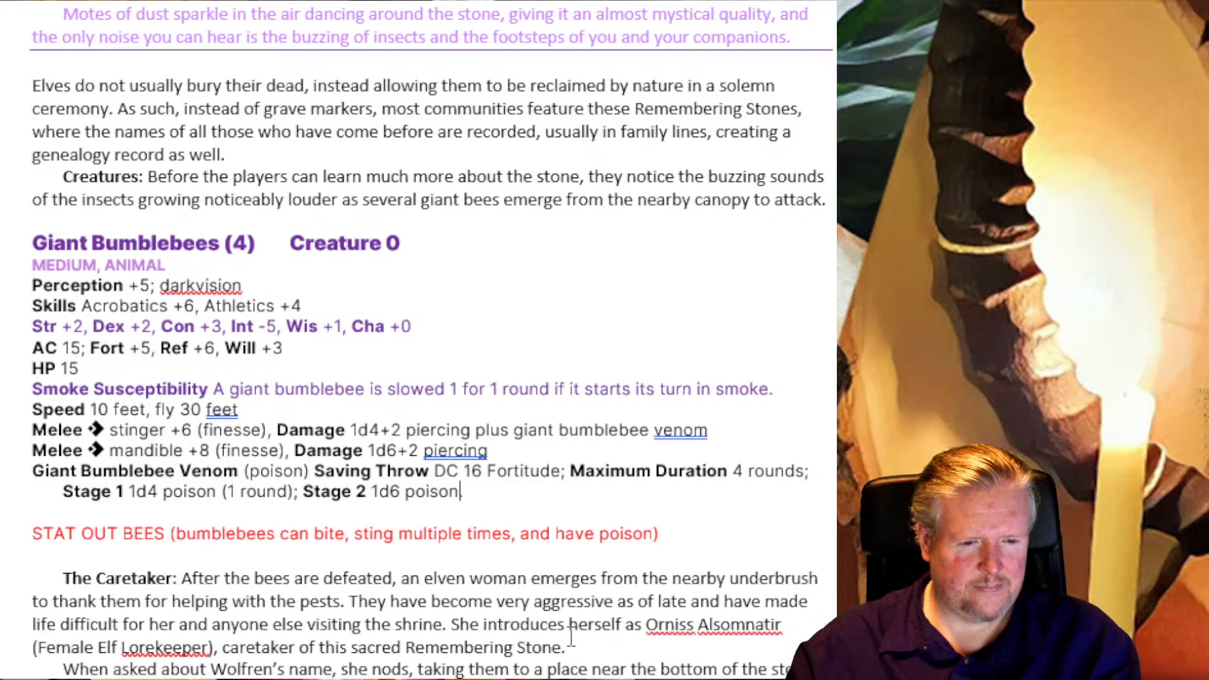
type(".")
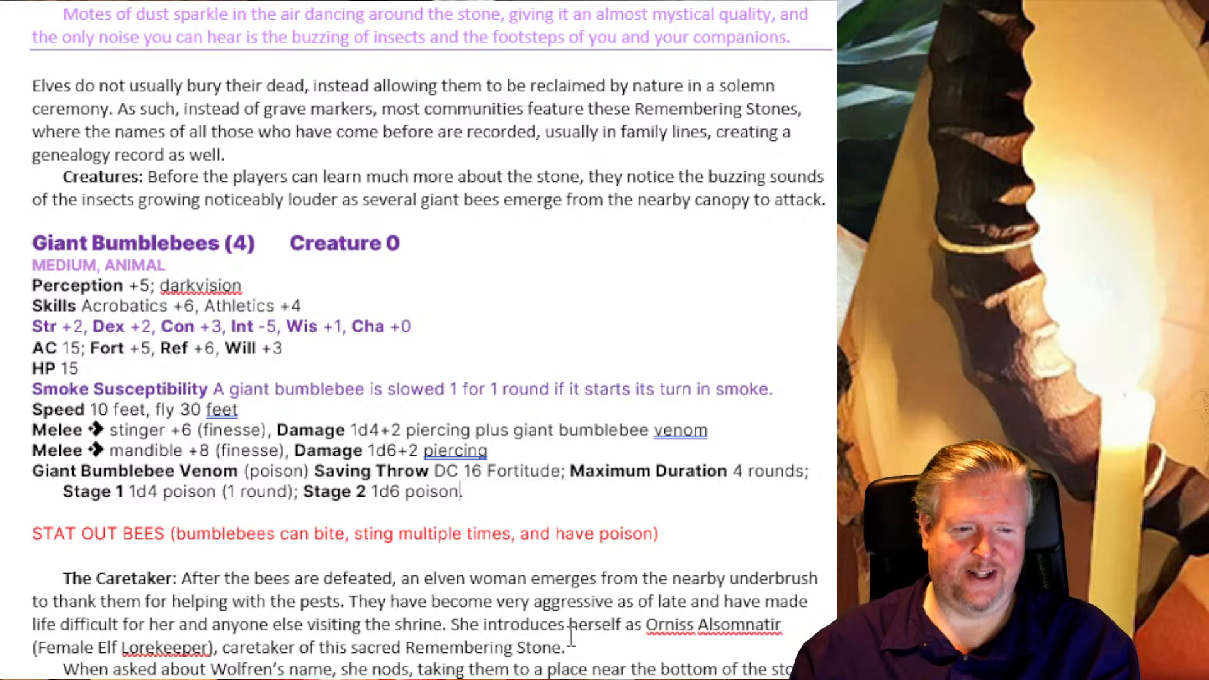
key("BackSpace")
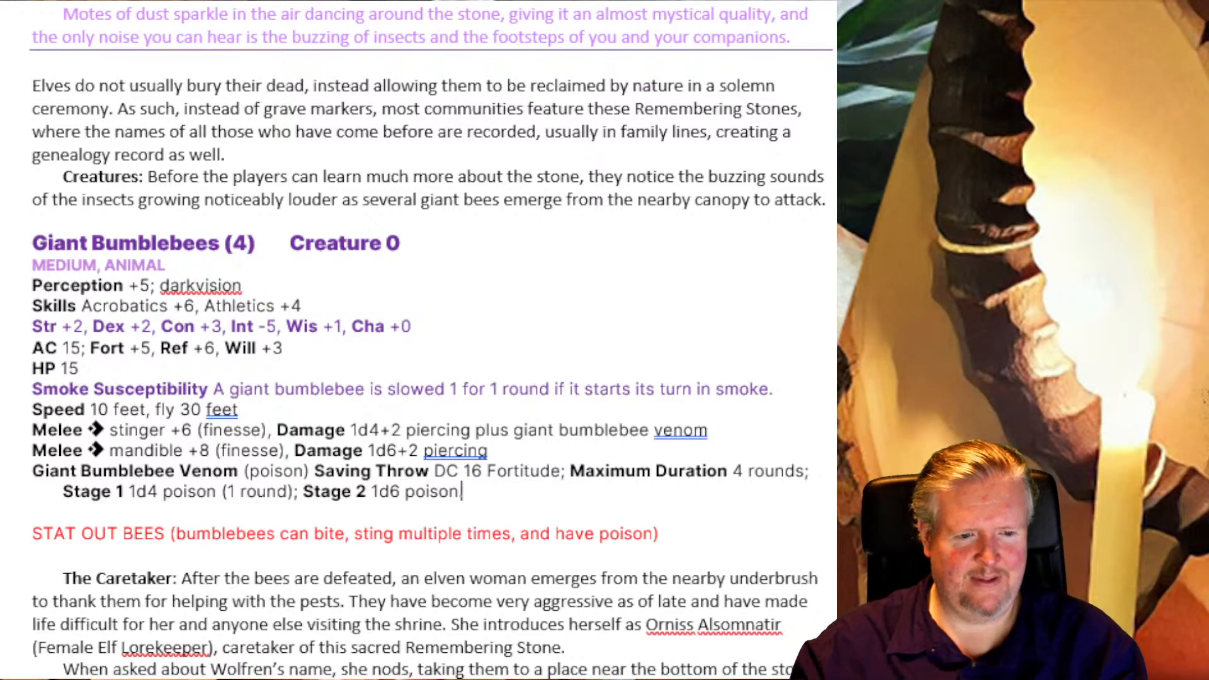
type("(1 round).")
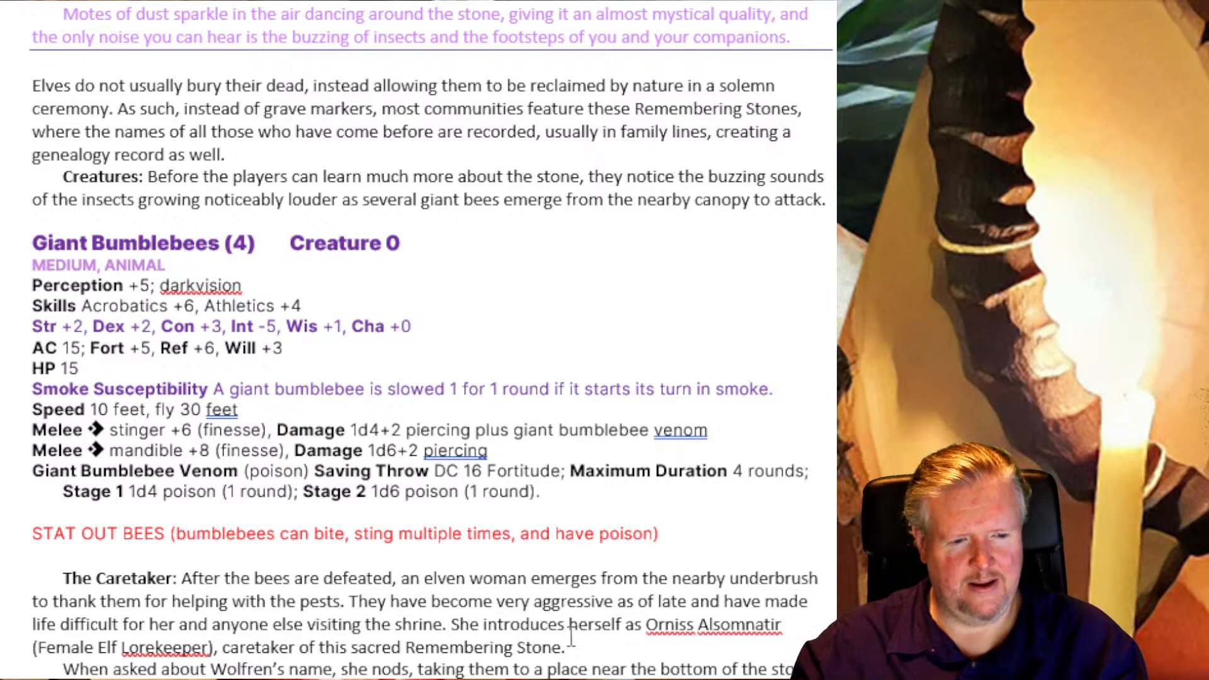
key("BackSpace")
type(";")
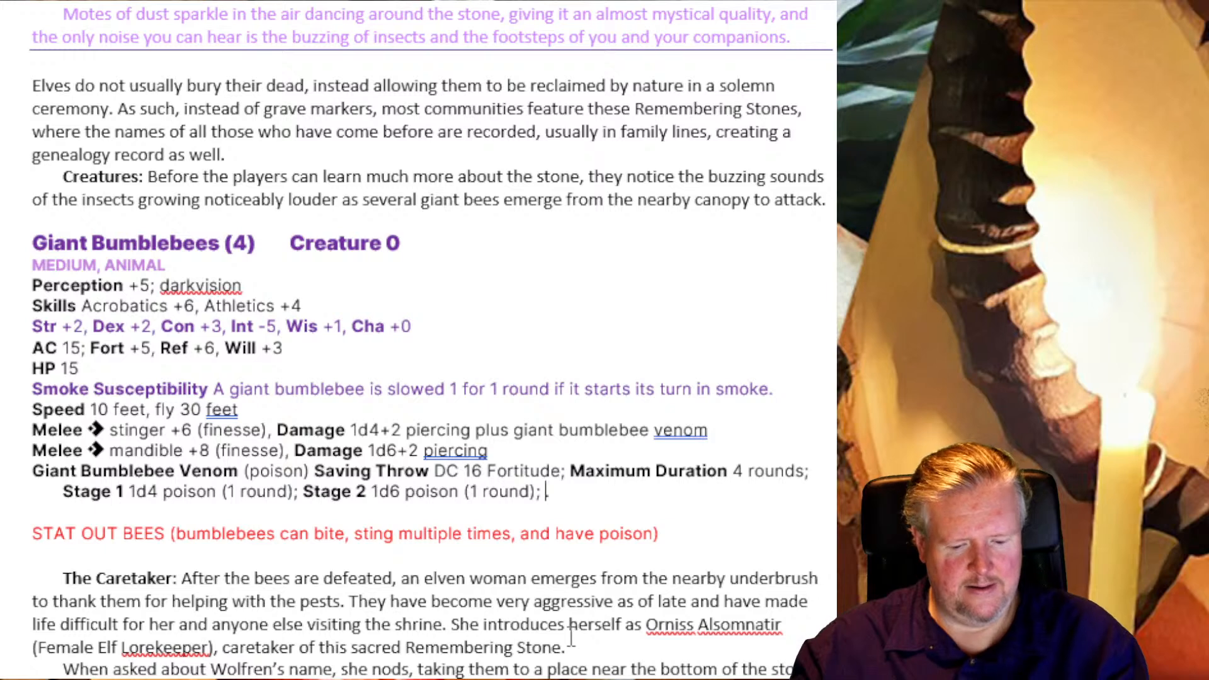
Step: Add a bold "Stage 3" label after Stage 2 in the bumblebee venom entry
key("ctrl+b")
type("Stage ")
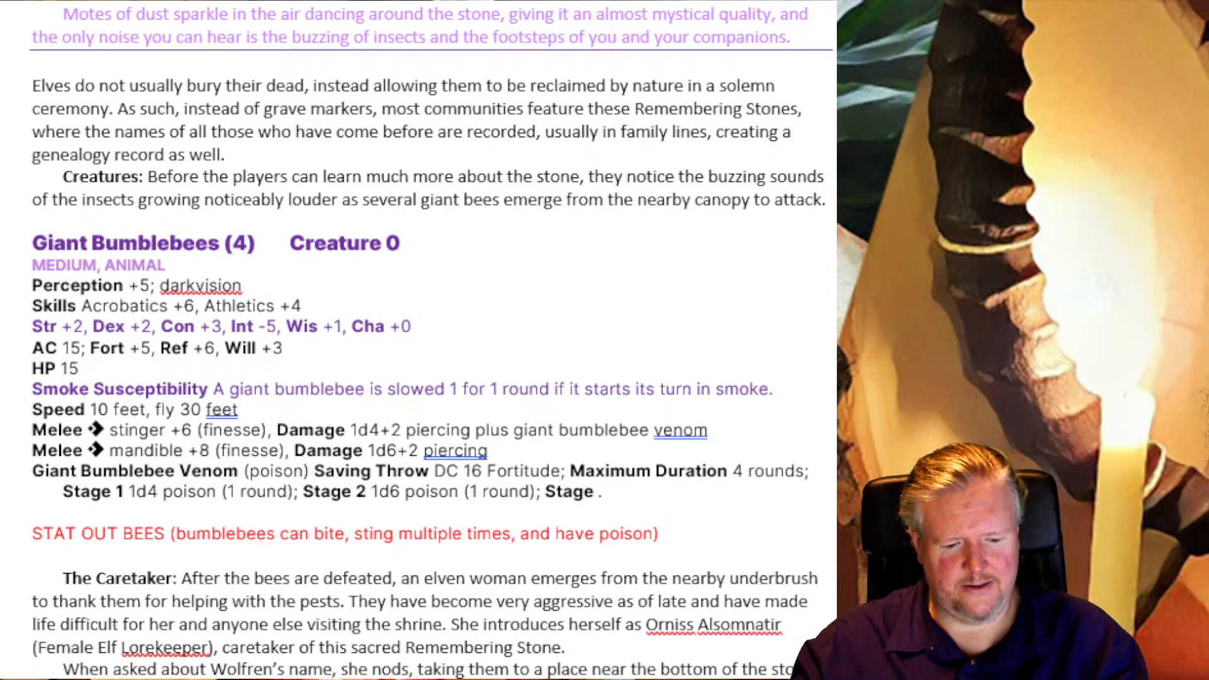
type("3")
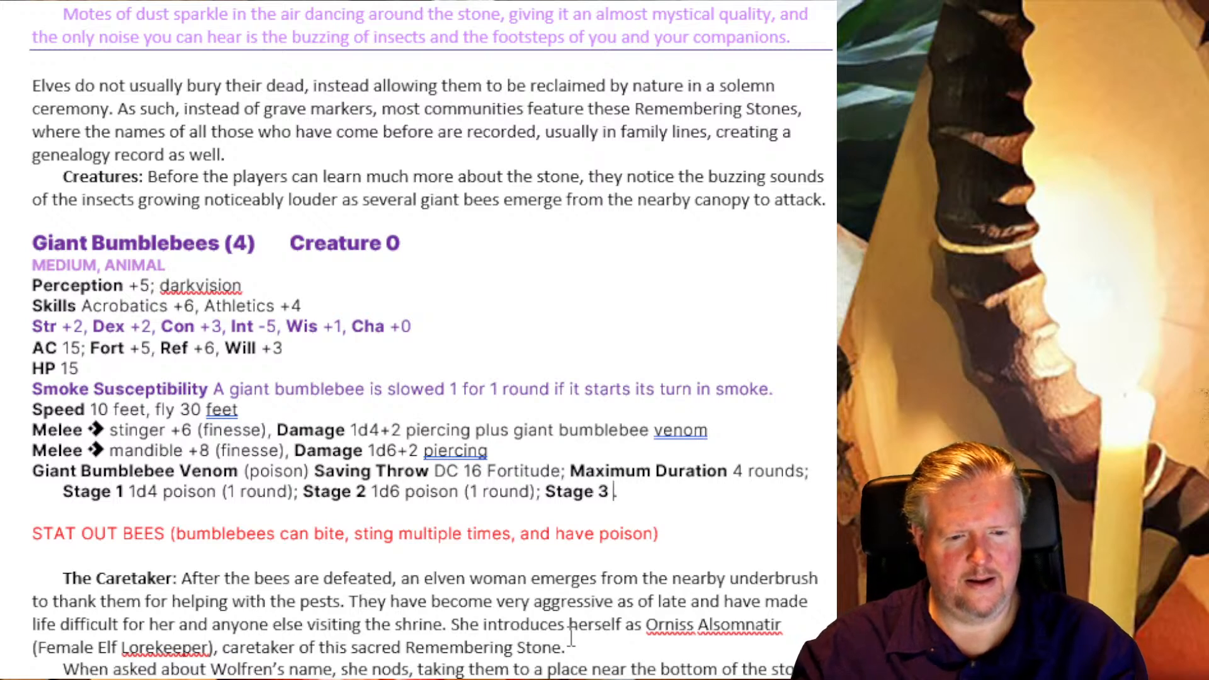
Step: Write the venom's Stage 3 effect as "slowed 1 for 1 hour" in regular weight
type(" slowed 1")
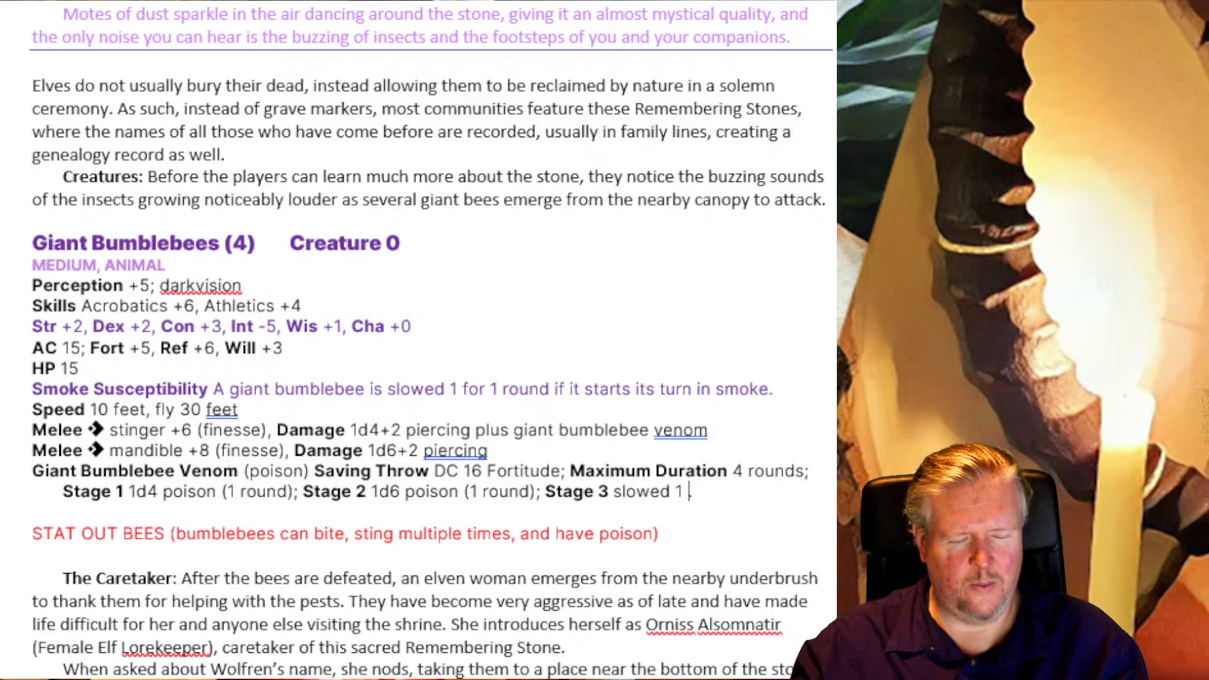
type(" for 1 hour")
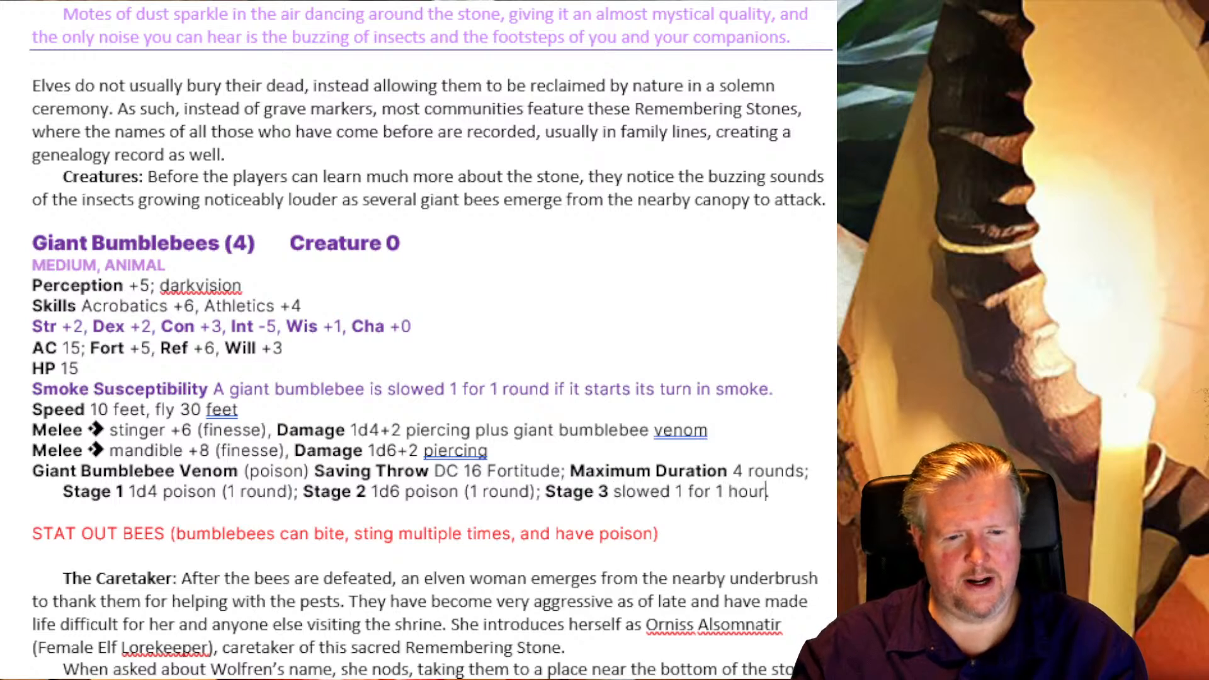
type(".")
key("BackSpace")
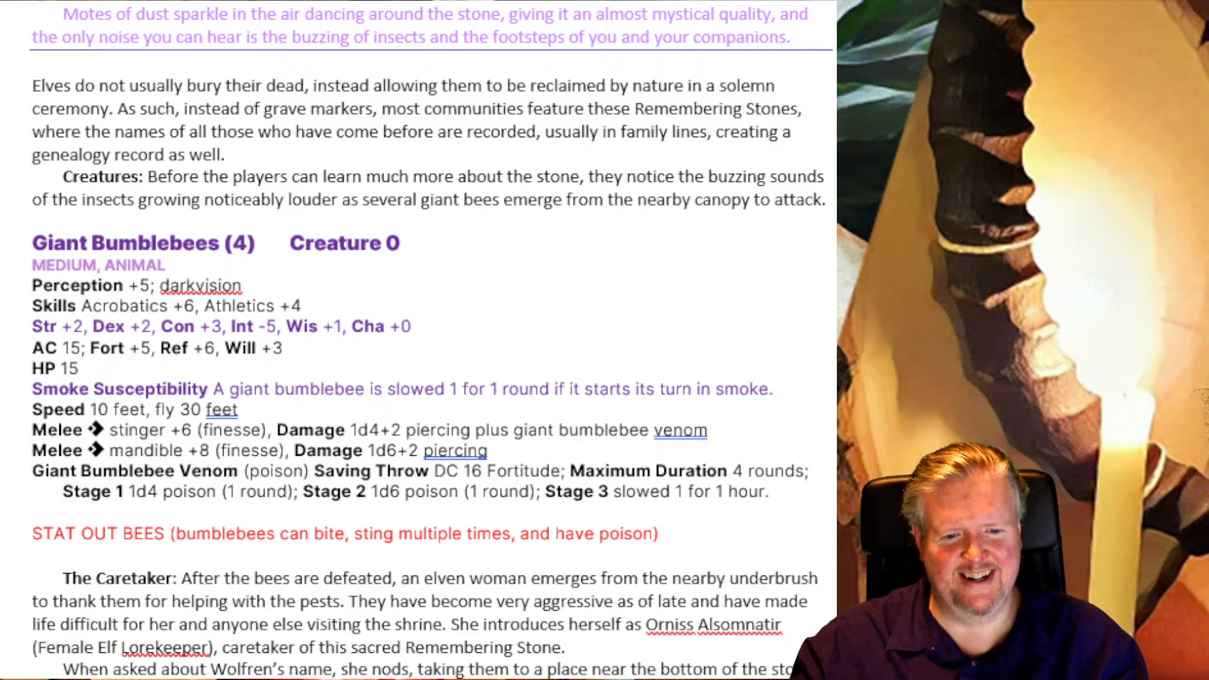
type(", slowe")
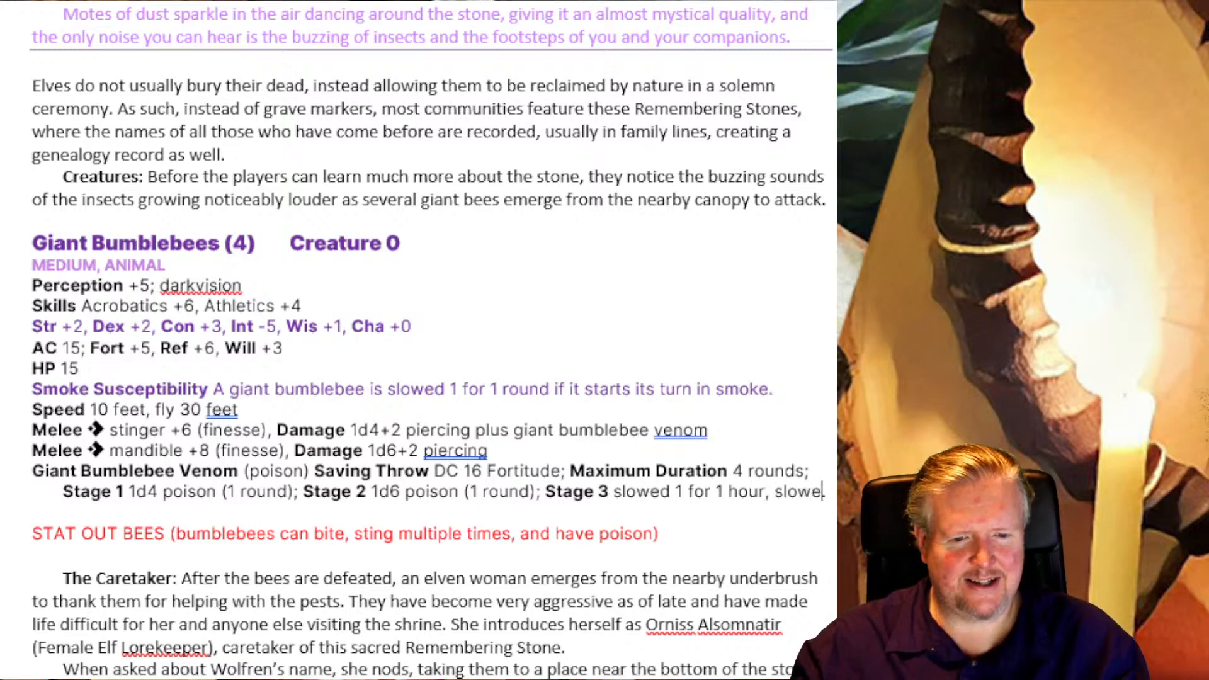
type("d condition ca")
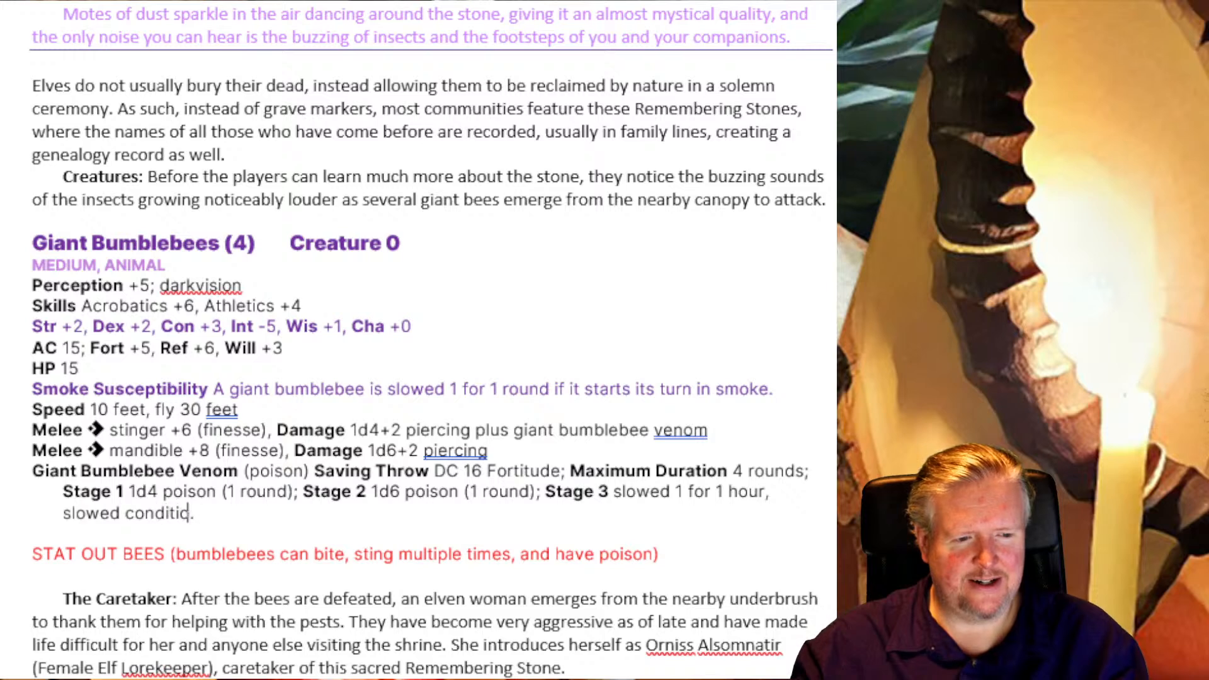
type("n be en")
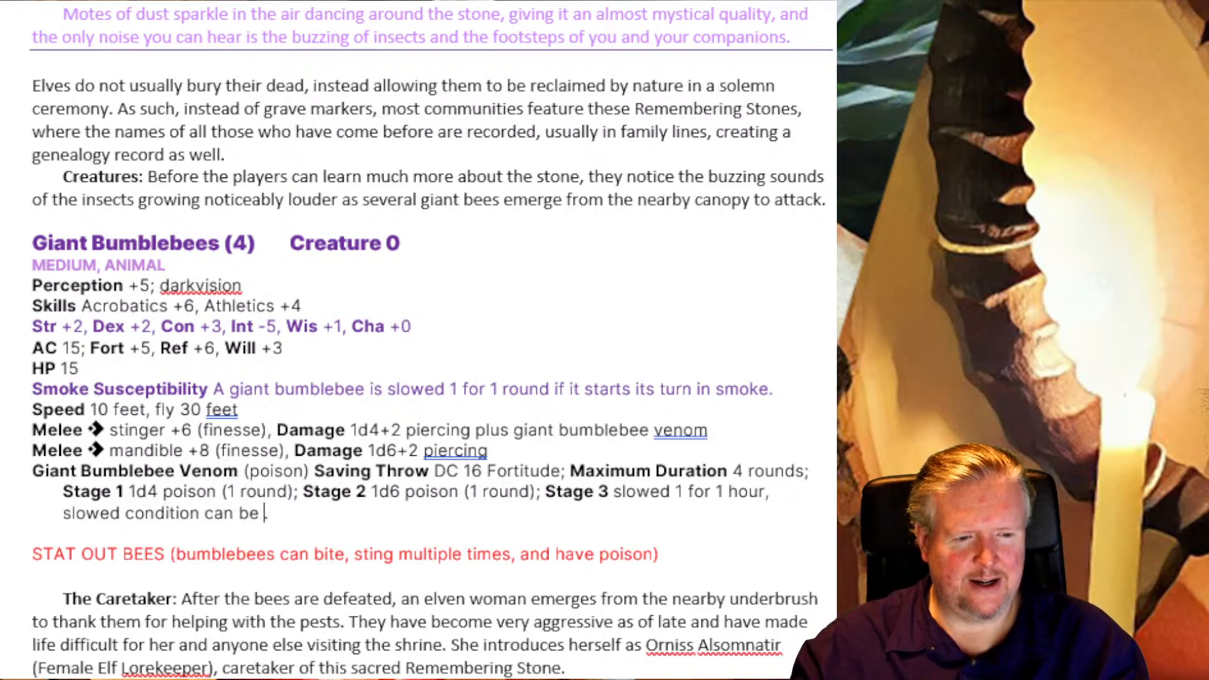
type("ded for ")
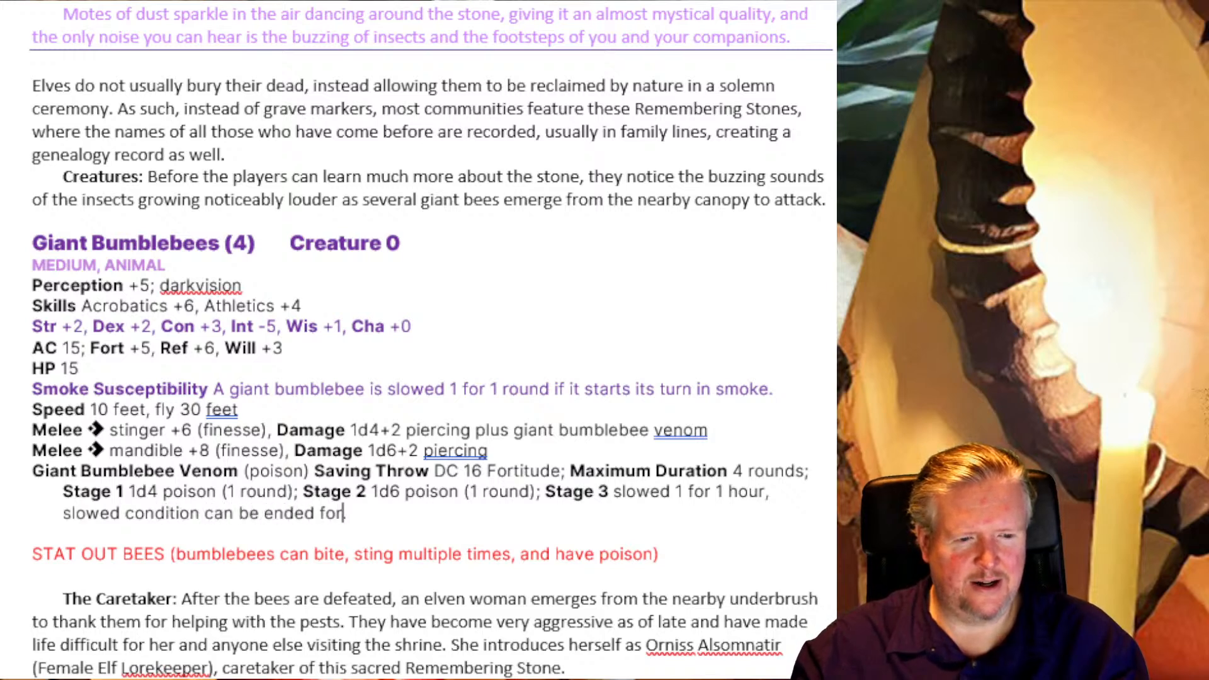
type("1d")
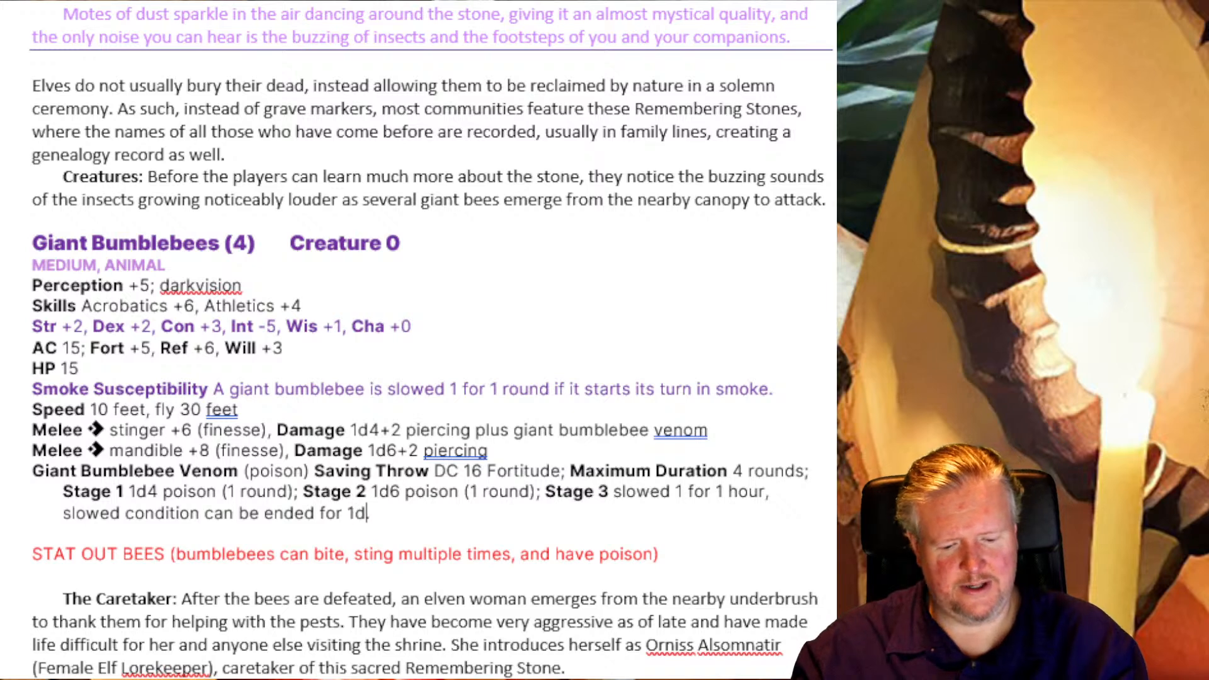
key("BackSpace")
key("BackSpace")
key("BackSpace")
key("BackSpace")
key("BackSpace")
key("BackSpace")
key("BackSpace")
key("BackSpace")
key("BackSpace")
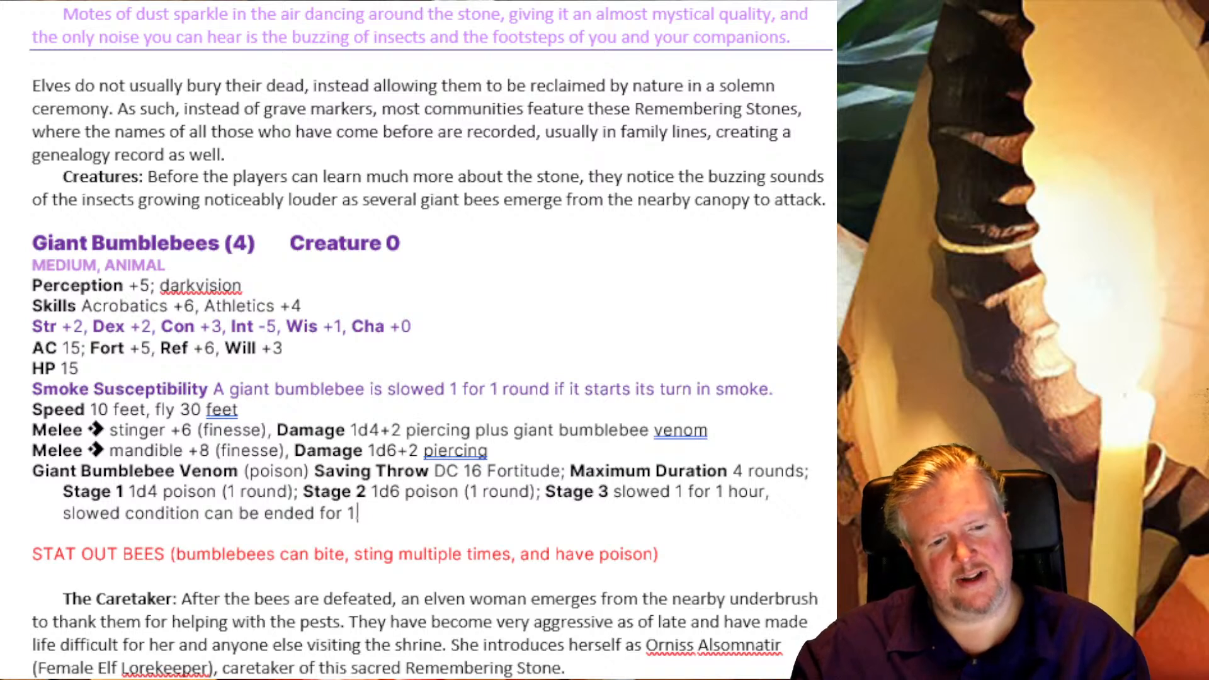
type(".")
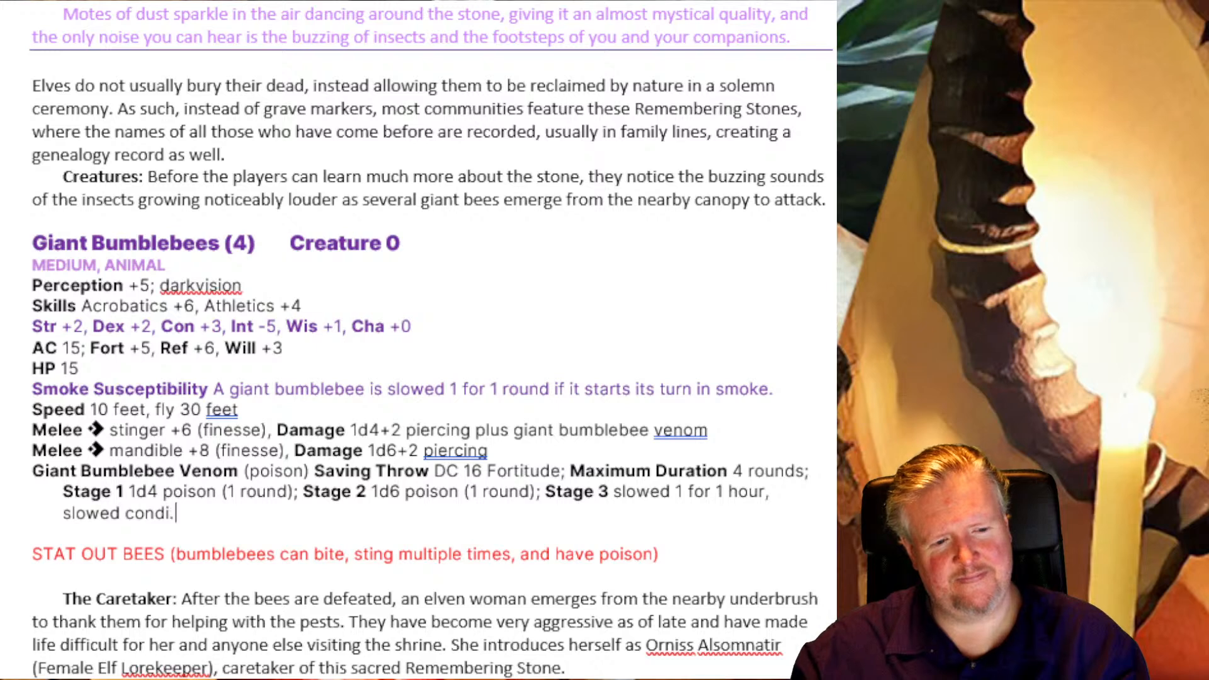
key("BackSpace")
key("BackSpace")
key("BackSpace")
key("BackSpace")
key("BackSpace")
key("BackSpace")
key("BackSpace")
key("BackSpace")
key("BackSpace")
key("BackSpace")
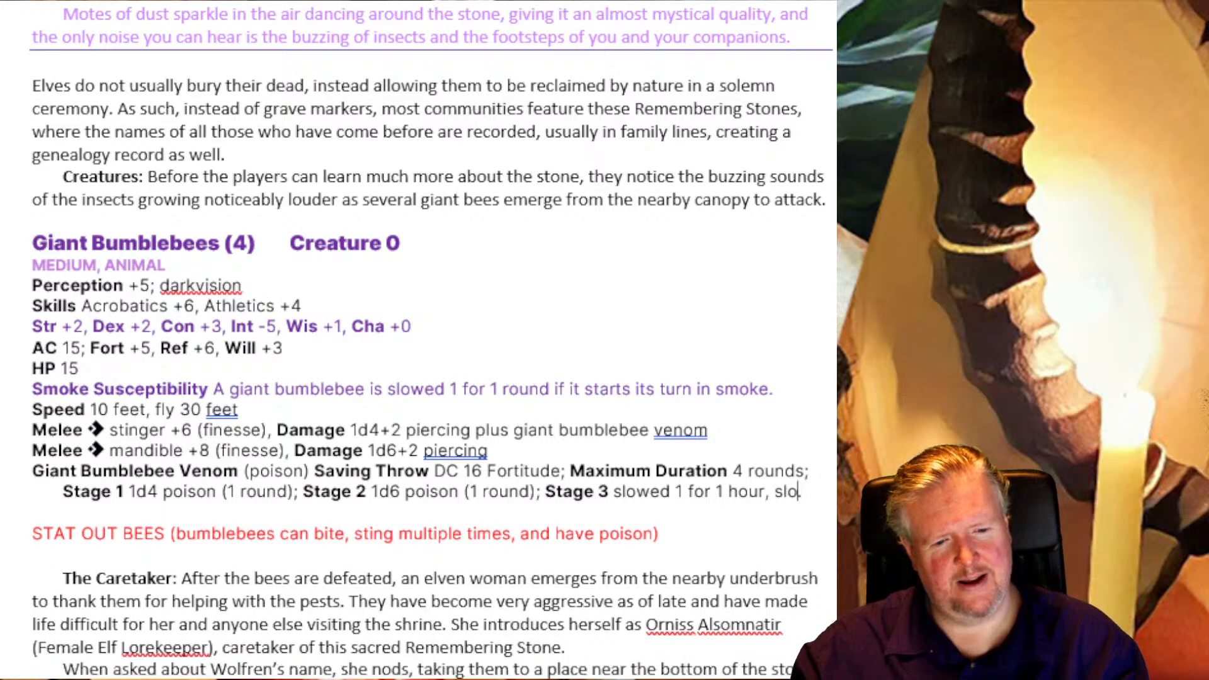
key("BackSpace")
key("BackSpace")
Step: Extend the Stage 3 effect with "slowed condition can be suppressed for 1 minute by spending 1 action to scratch."
type("lowed c")
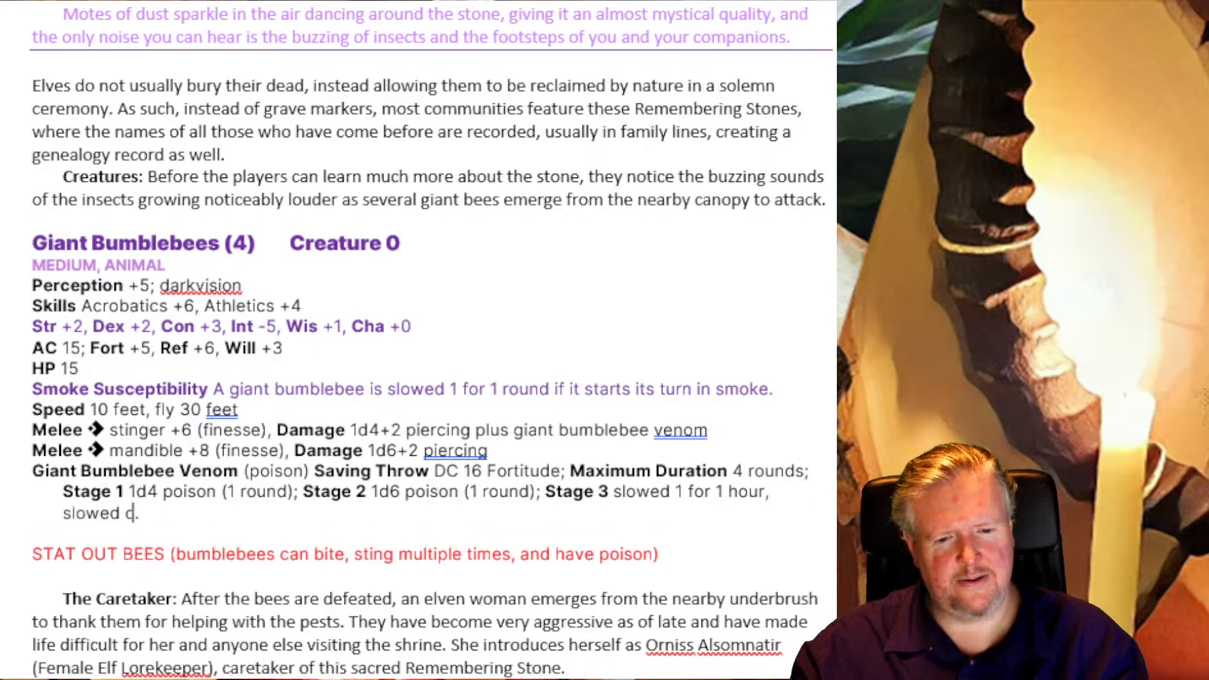
type("ondition can be su")
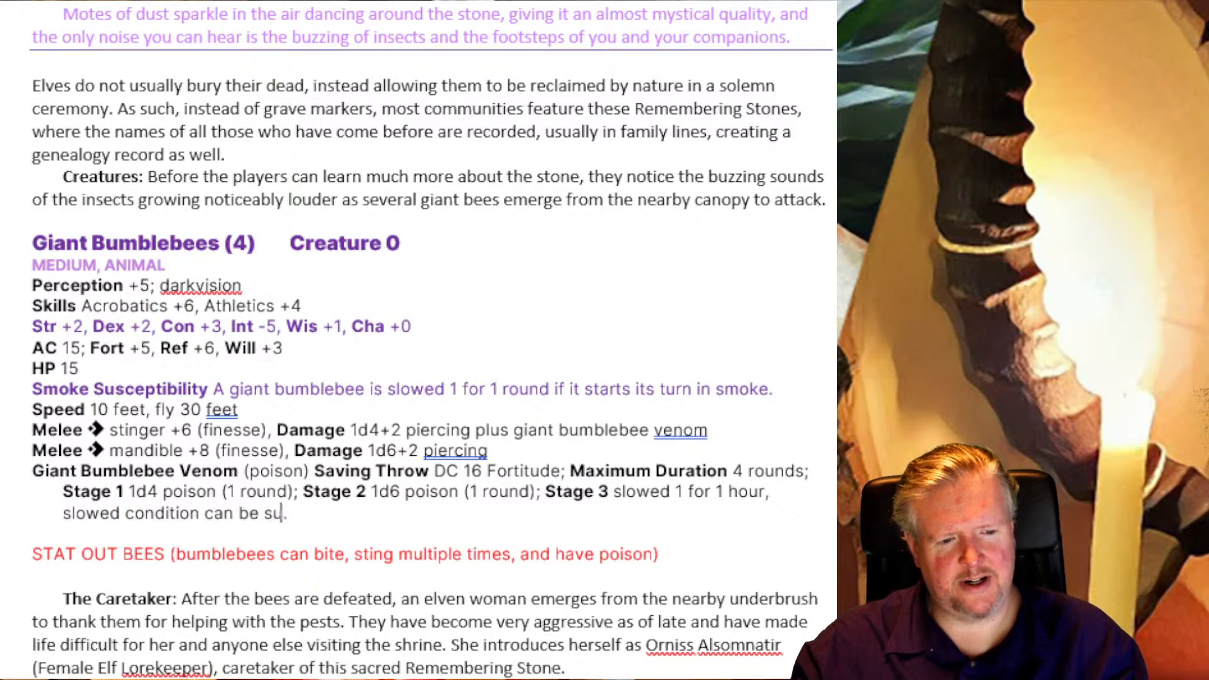
type("rpress")
key("BackSpace")
key("BackSpace")
key("BackSpace")
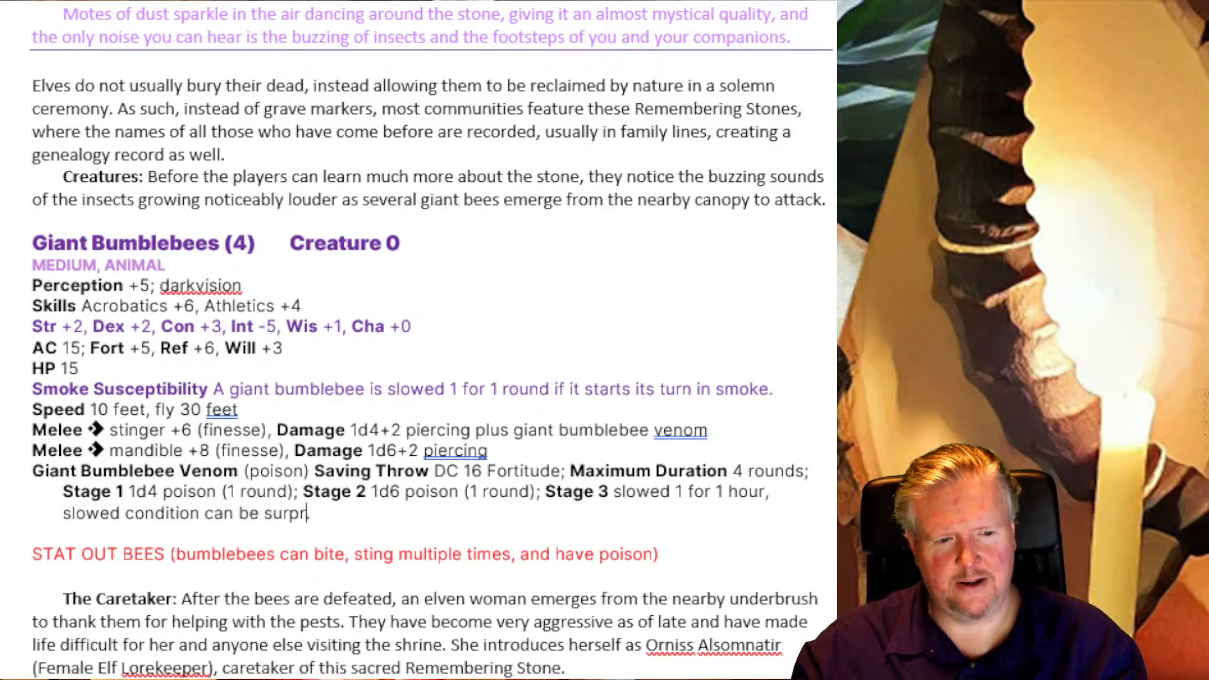
key("BackSpace")
type("ressed by")
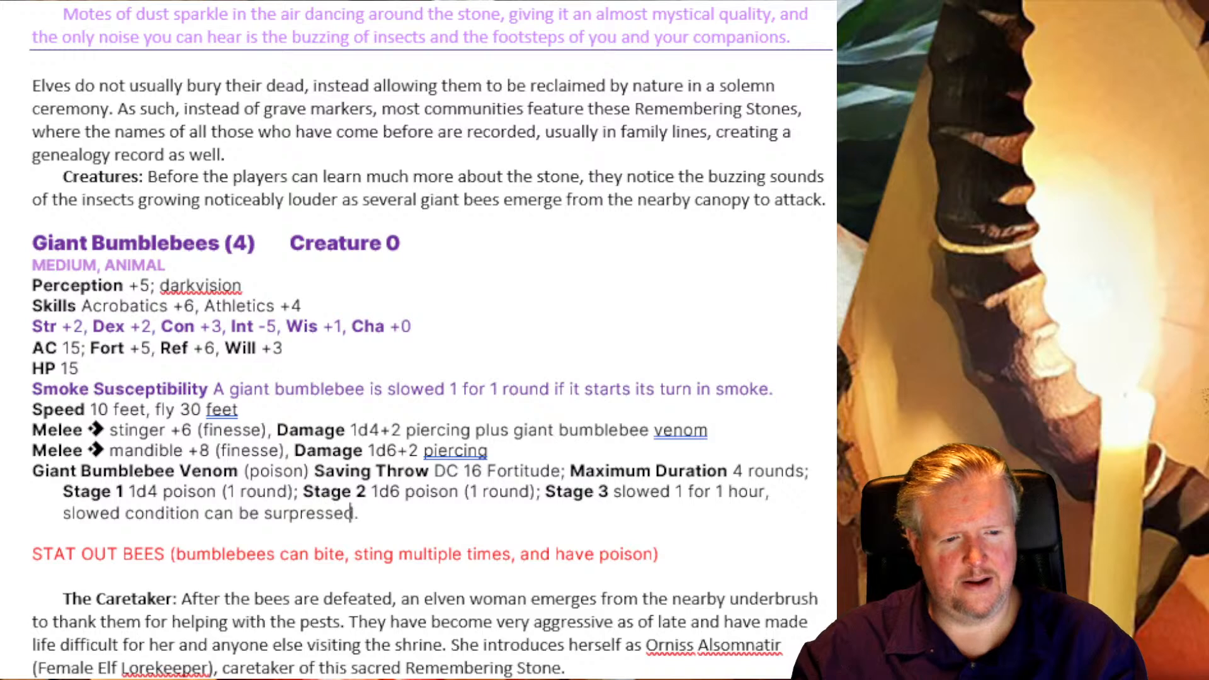
key("BackSpace")
key("BackSpace")
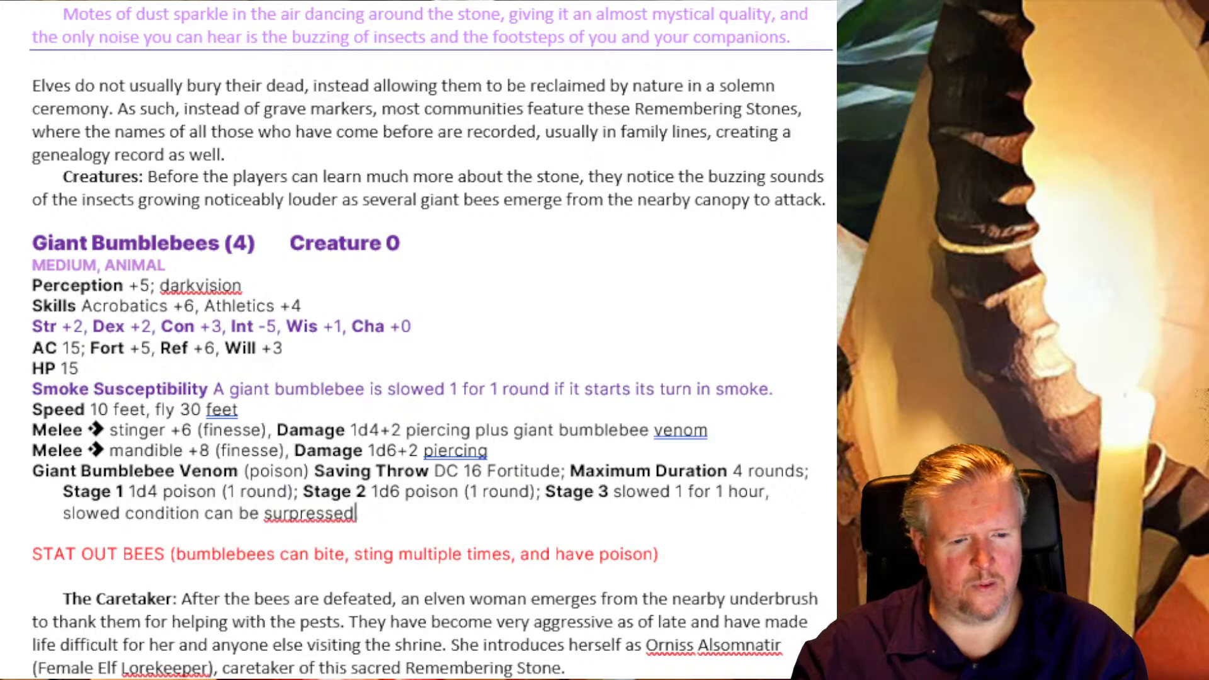
key("BackSpace")
key("BackSpace")
key("BackSpace")
key("BackSpace")
key("BackSpace")
key("BackSpace")
key("BackSpace")
key("BackSpace")
key("BackSpace")
key("BackSpace")
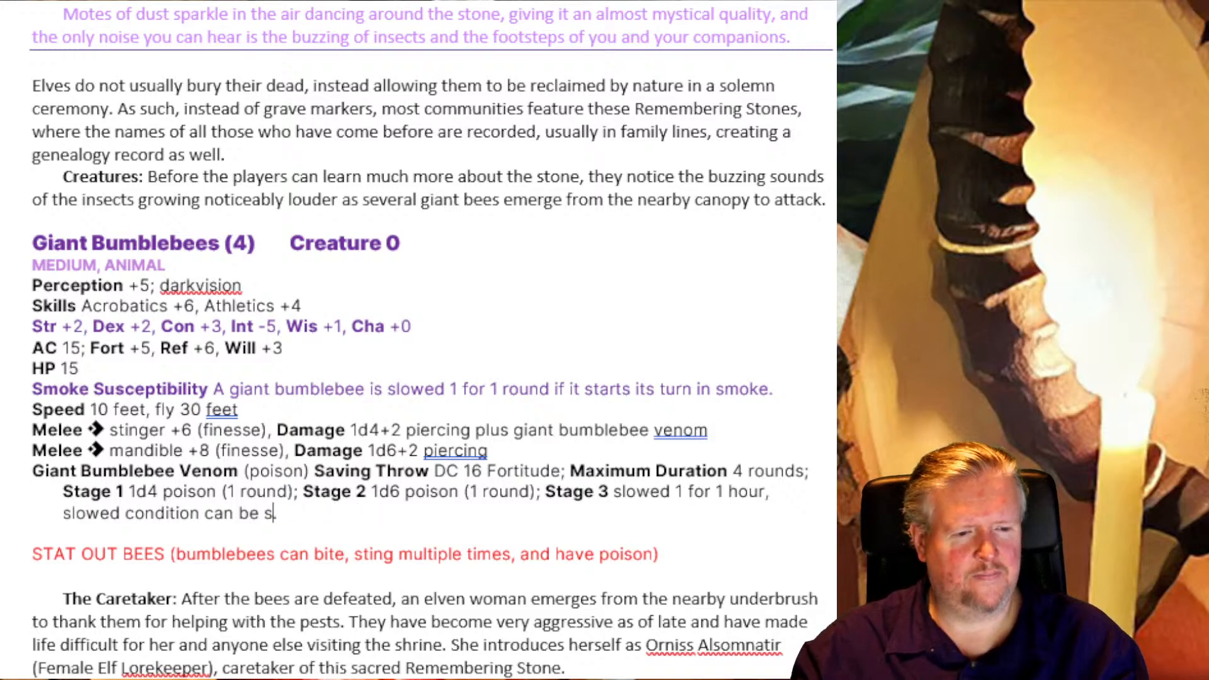
type("uppressed for")
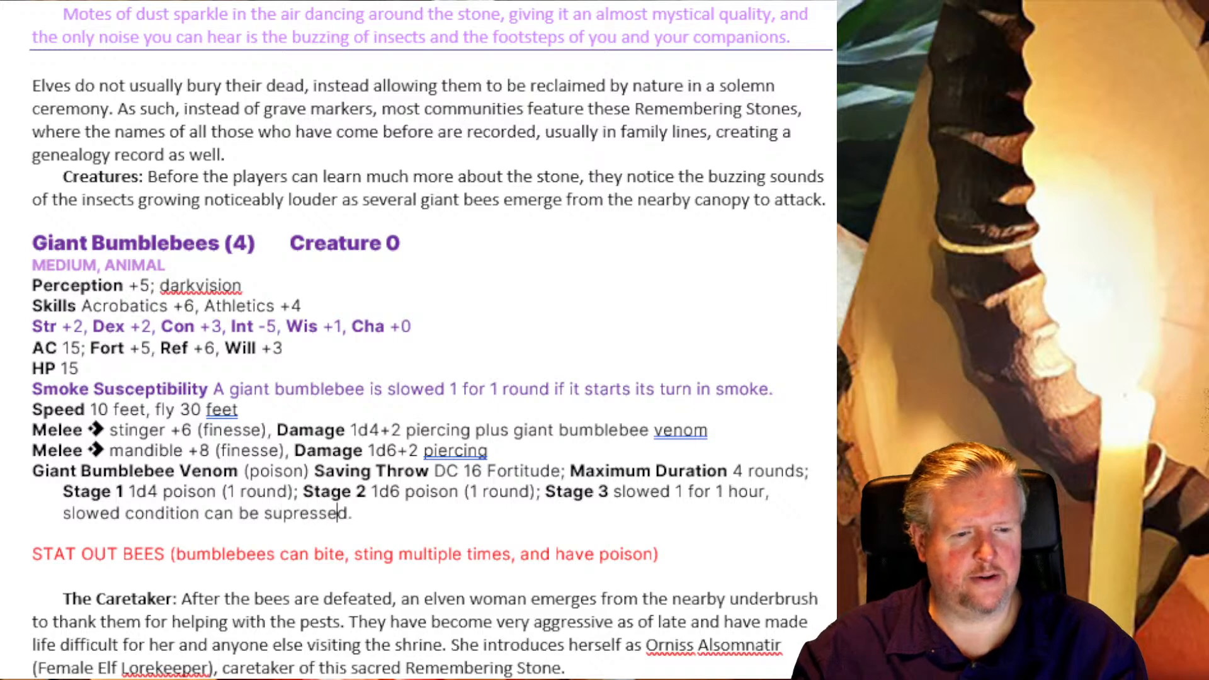
type(" 1 minute by")
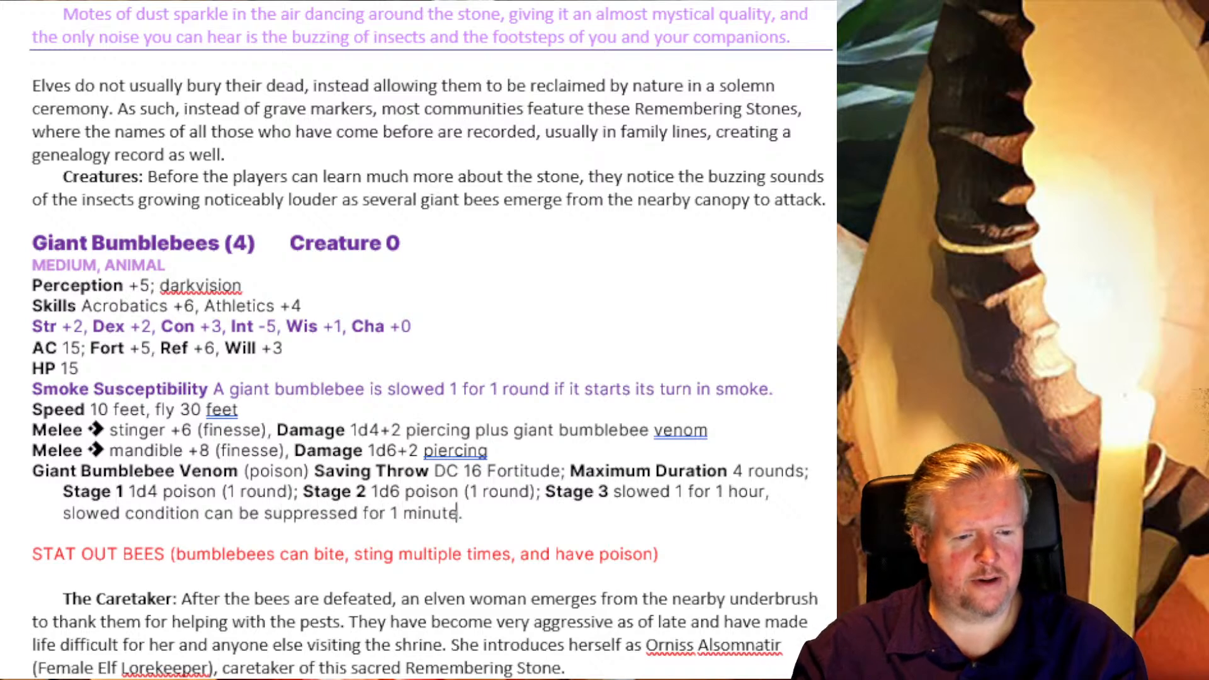
type(" spending")
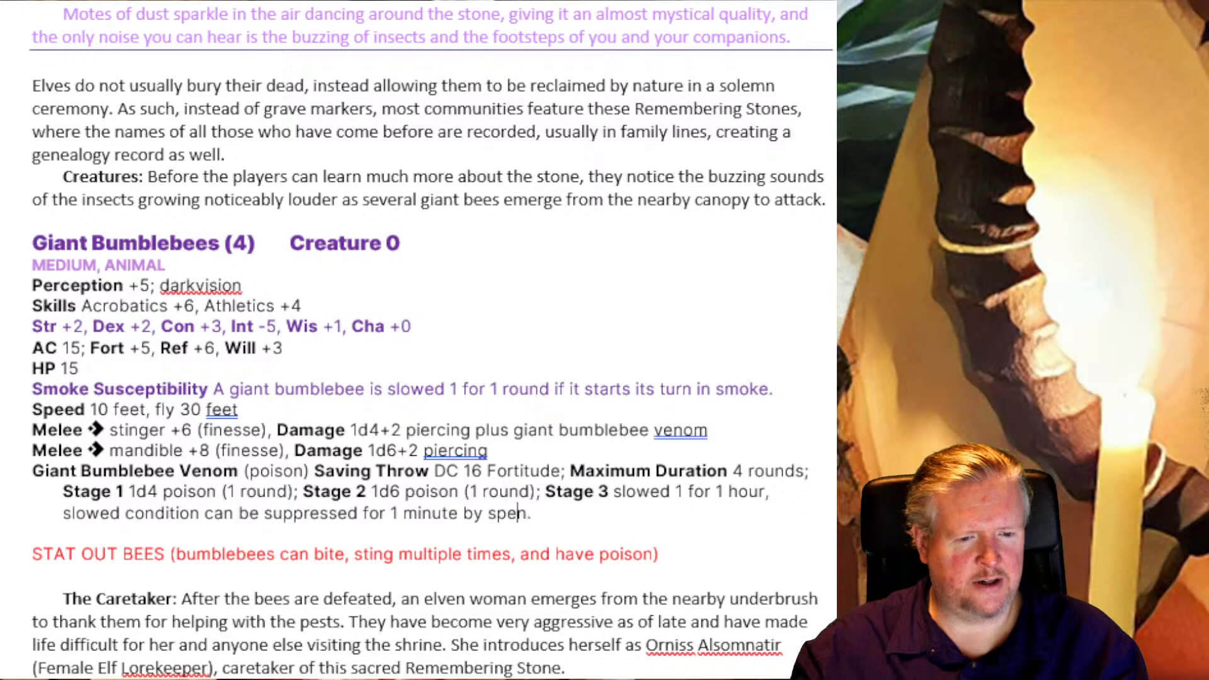
type(" 1 action to s")
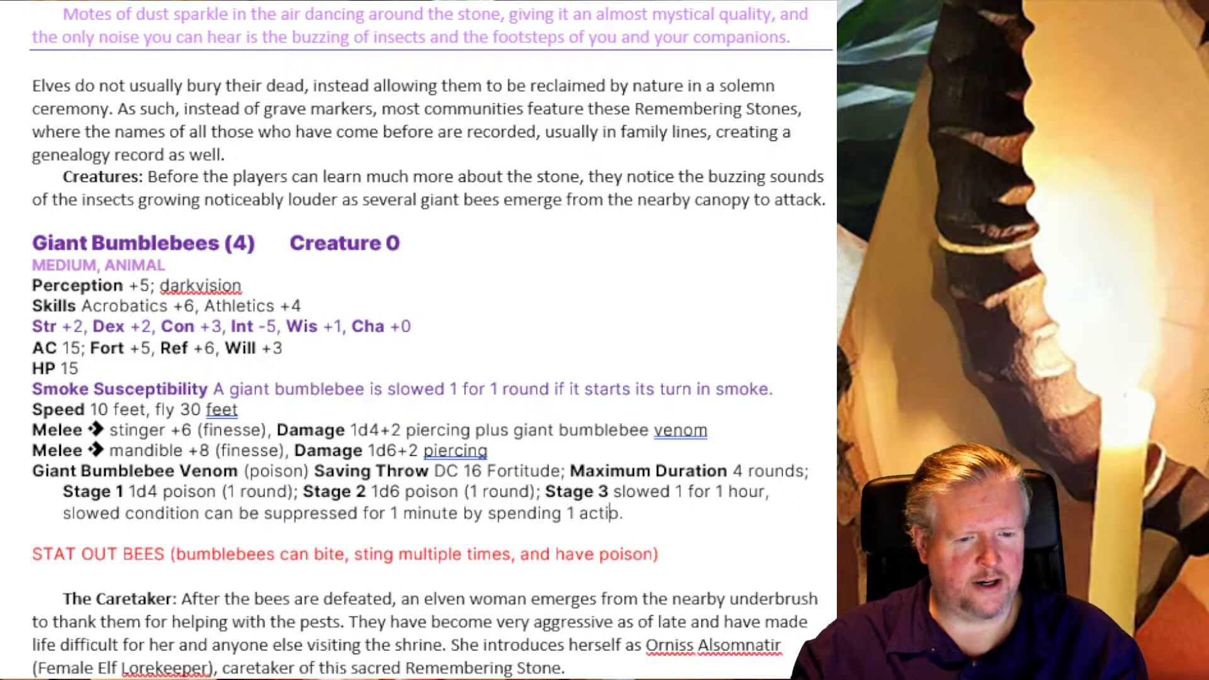
type("cratch")
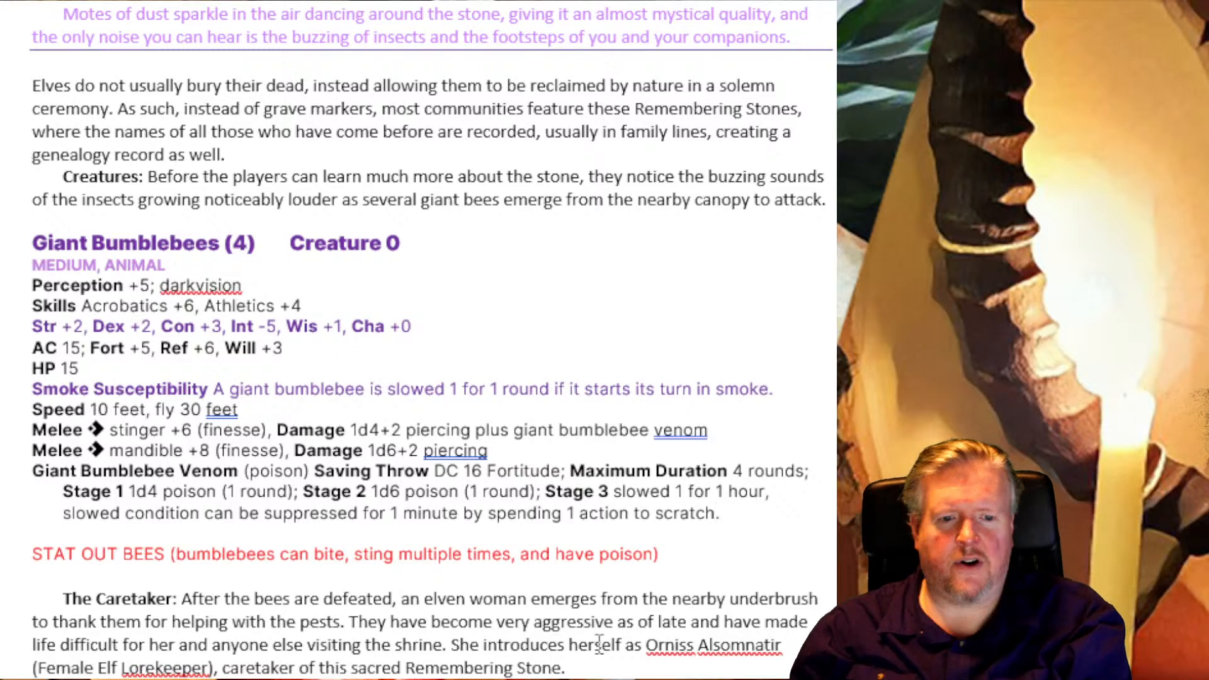
type(".")
key("Return")
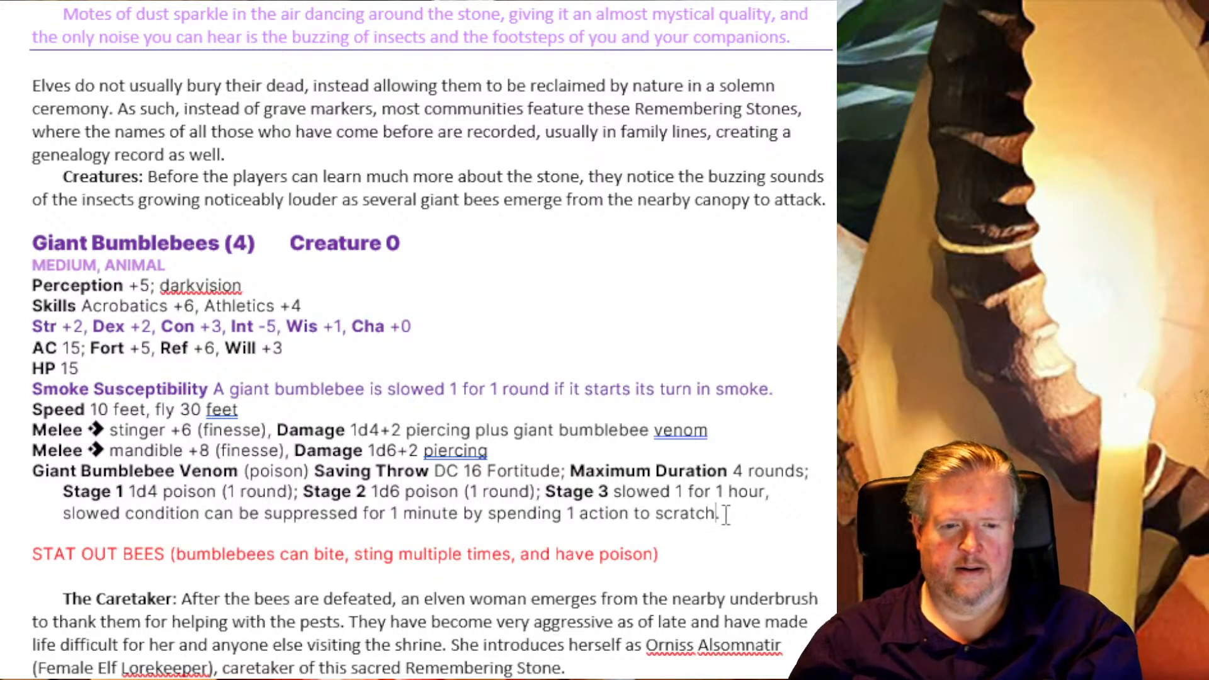
Step: Replace the whole Stage 3 effect with "allergic reaction, clumsy 1 for 1 hour" in regular weight
left_click_drag(716, 531, 614, 494)
key("BackSpace")
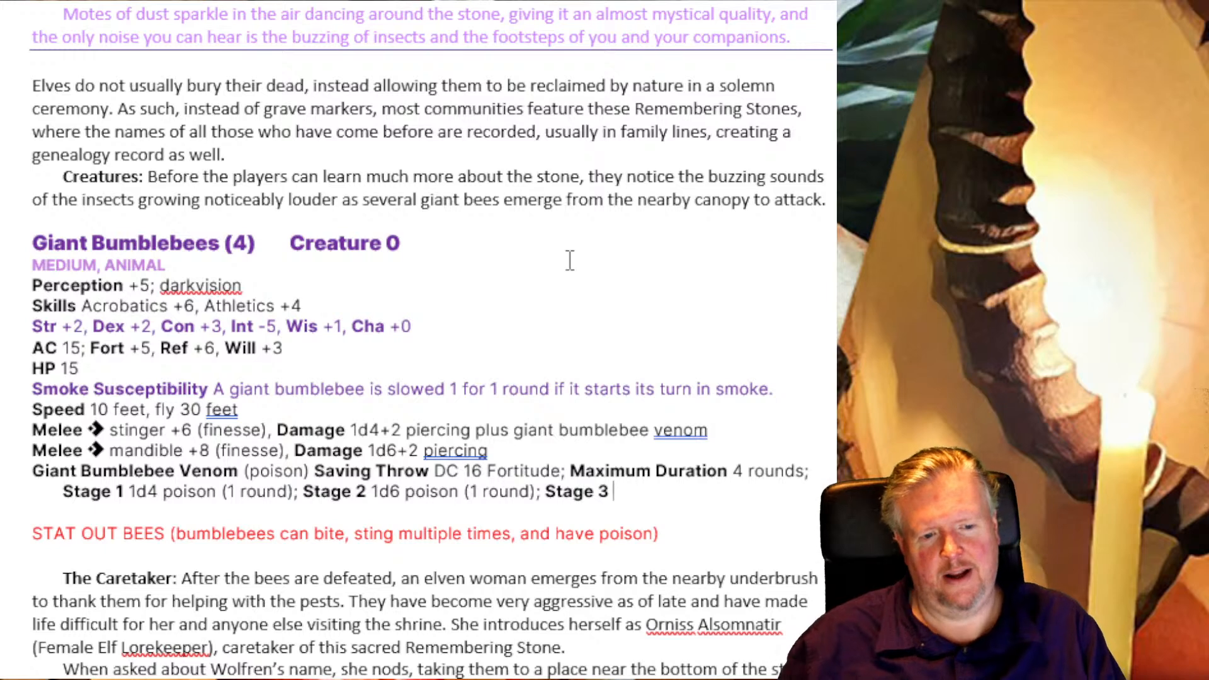
type("al")
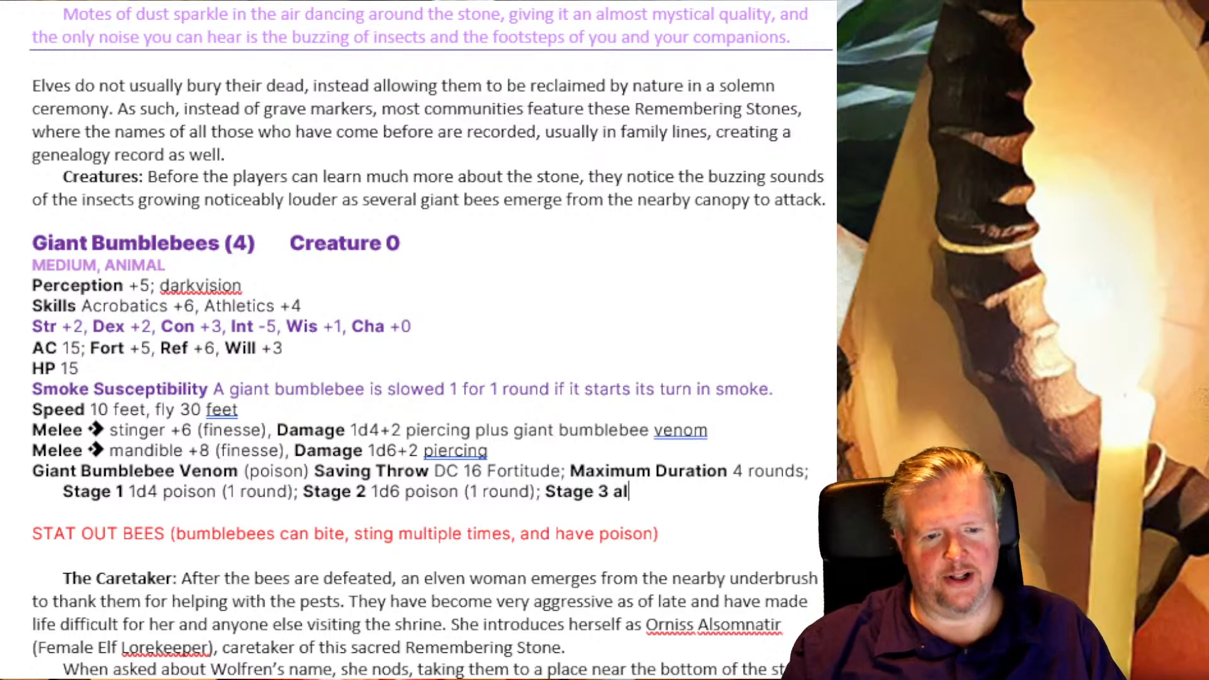
key("BackSpace")
type("allergic")
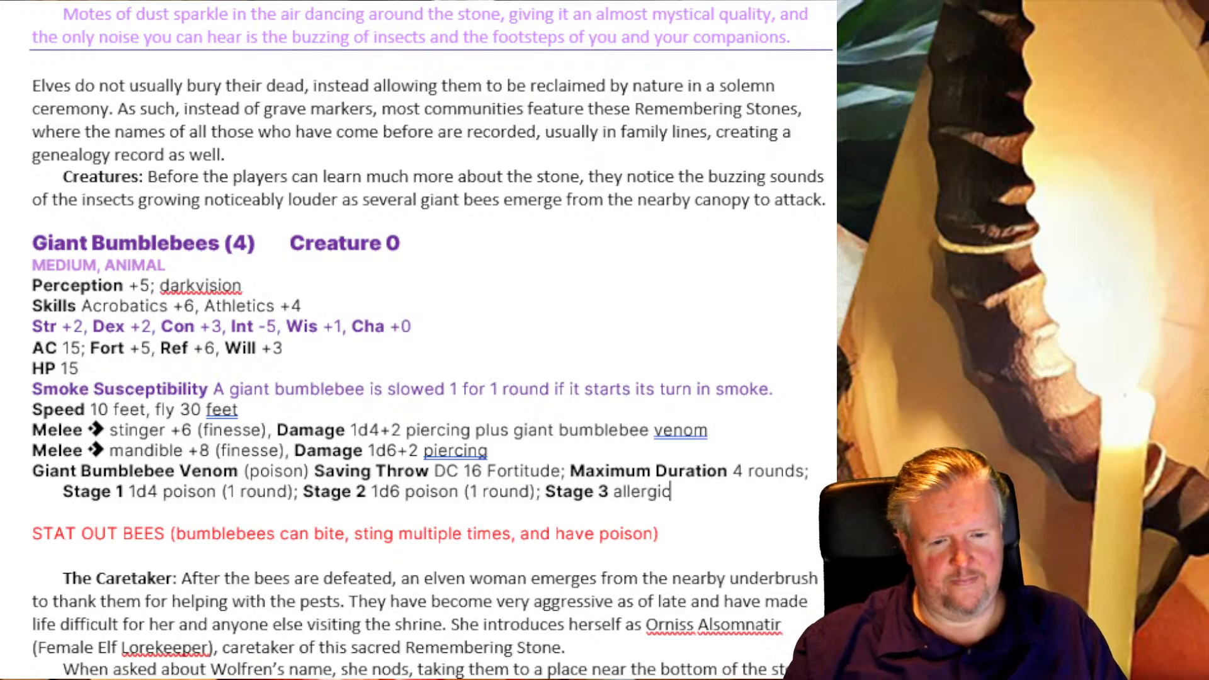
type(" reaction")
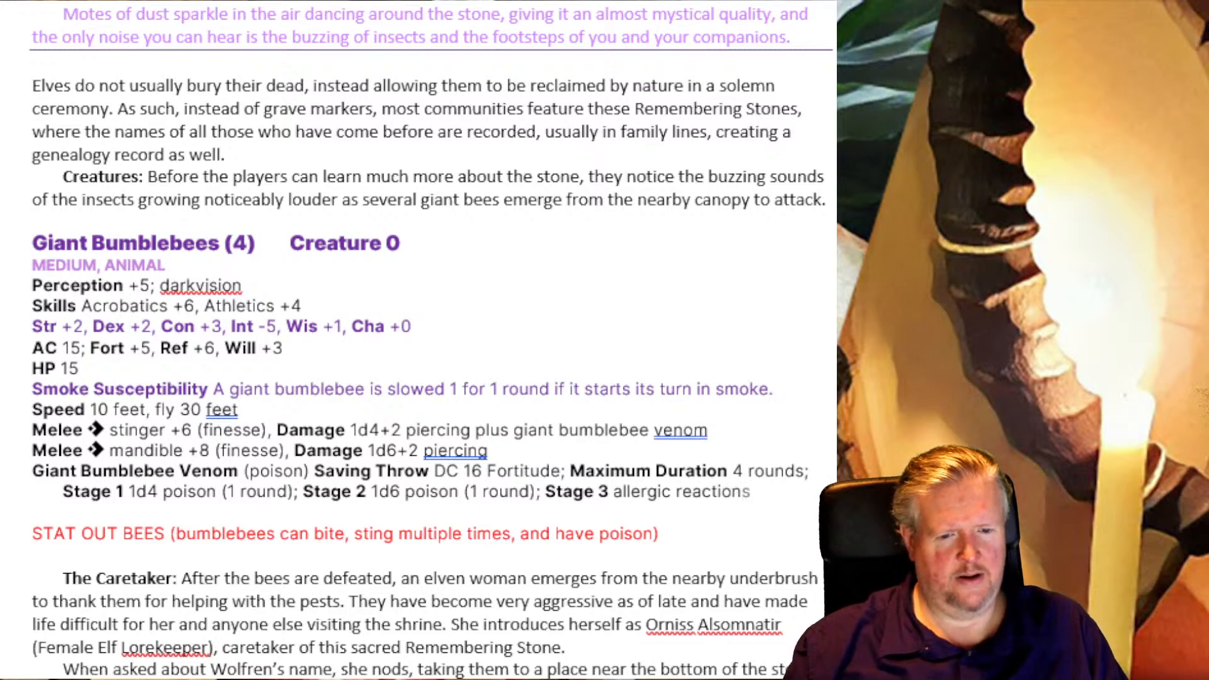
type(",")
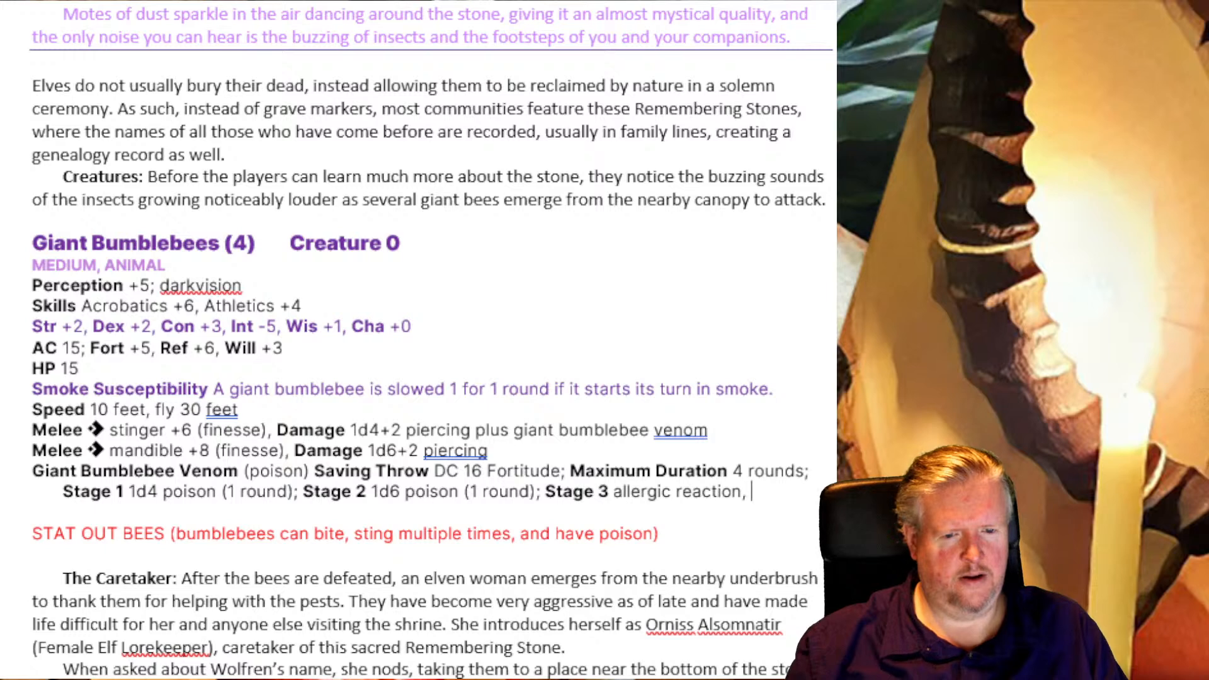
type(" clumsy")
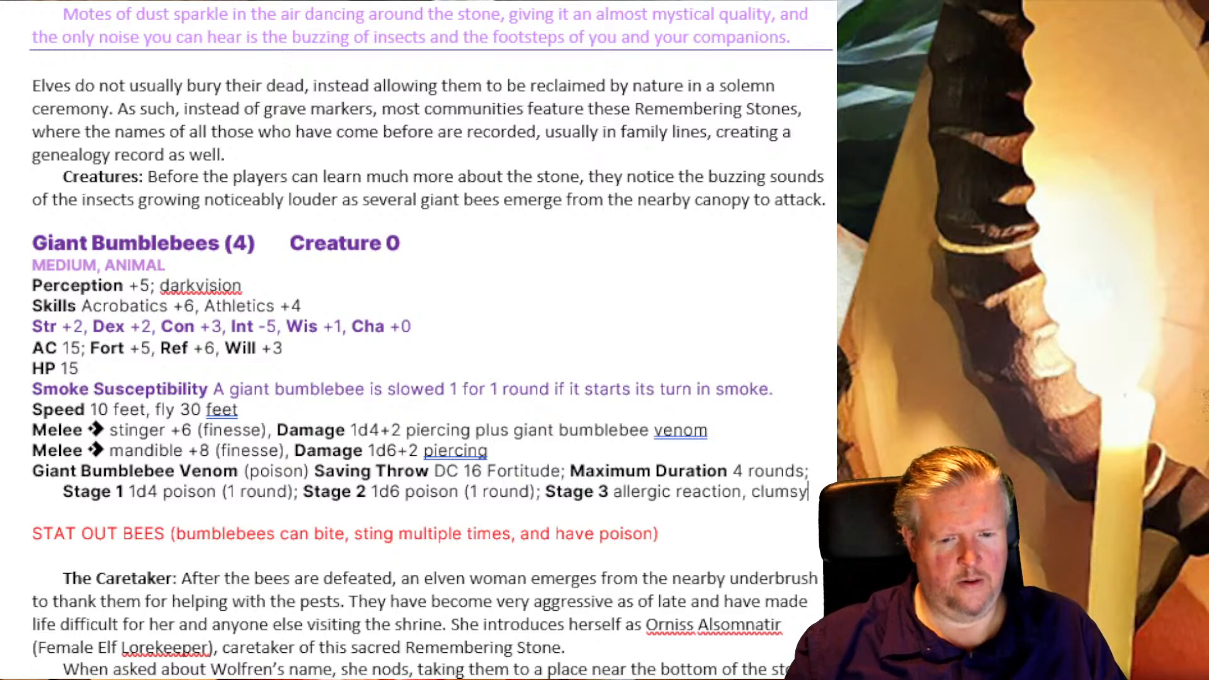
type(" 1 for 1 hour")
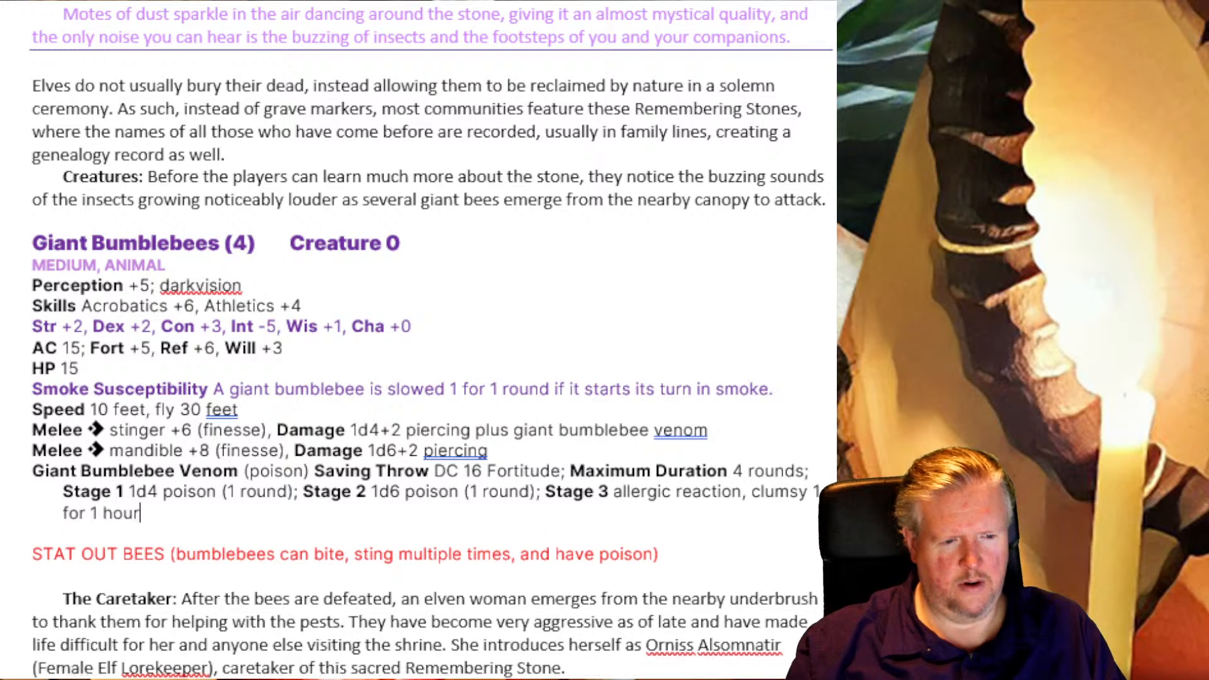
Step: Extend the venom's Stage 3 effect with ", condition can be suppressed by spending 1 action to"
type(",")
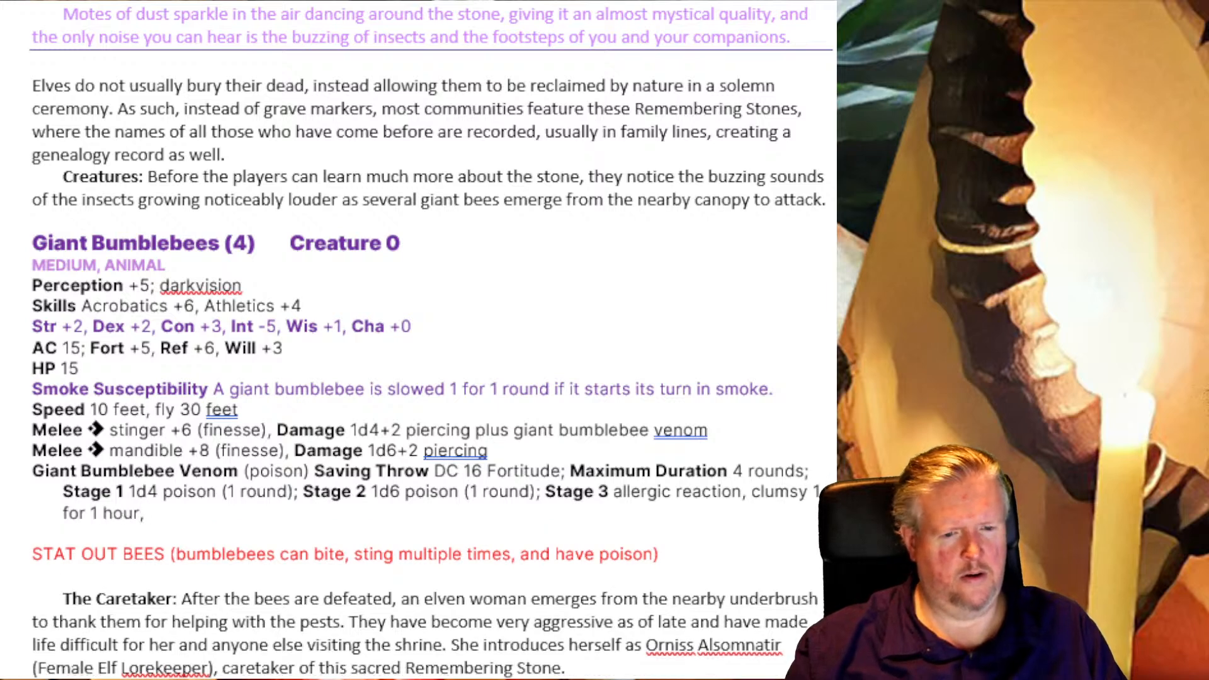
type(" condition can ")
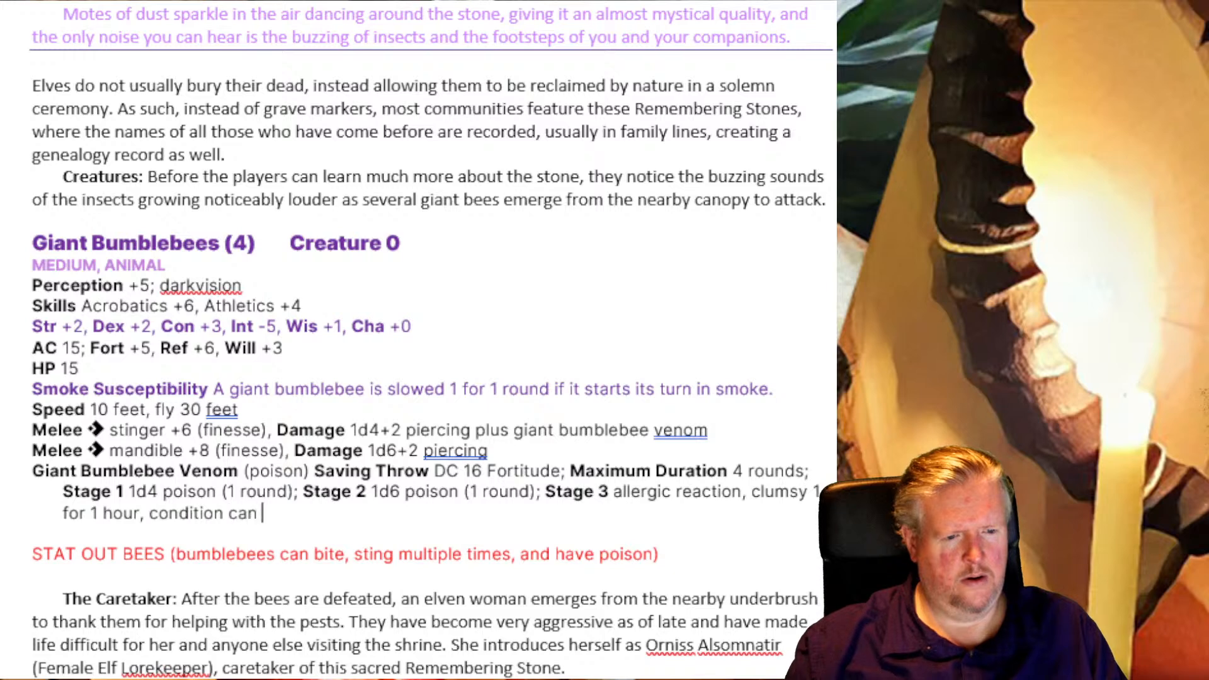
type("be supres")
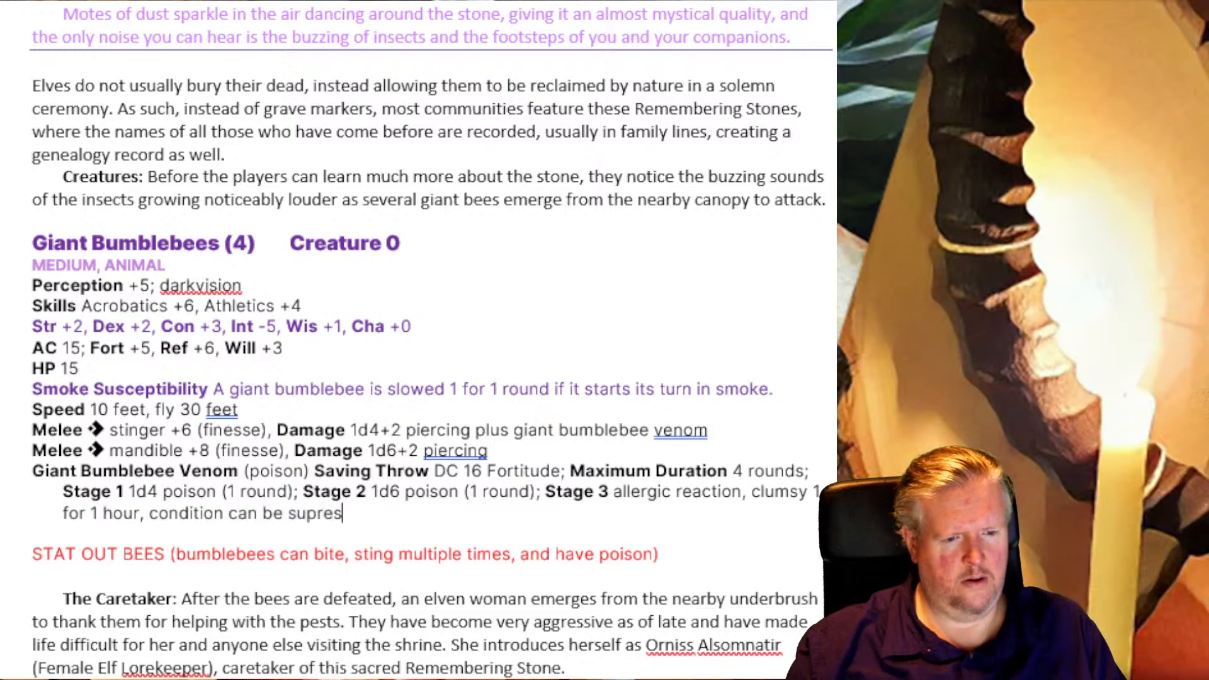
key("BackSpace")
key("BackSpace")
key("BackSpace")
type("pressed by ")
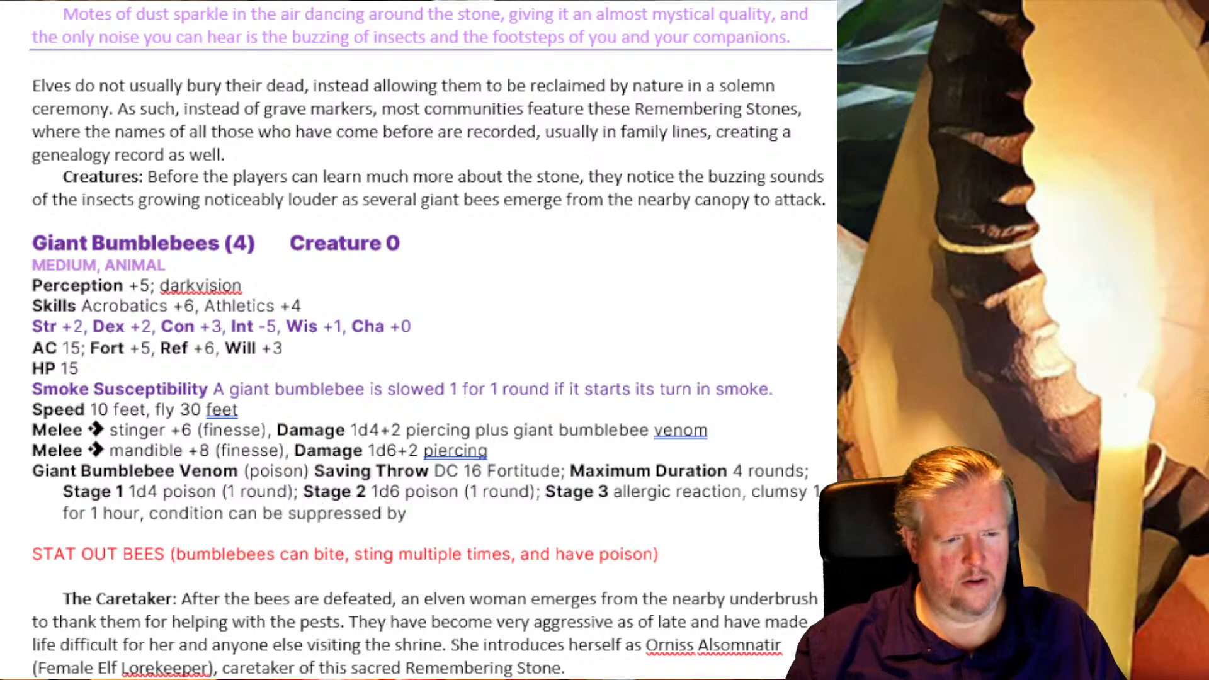
type("spending")
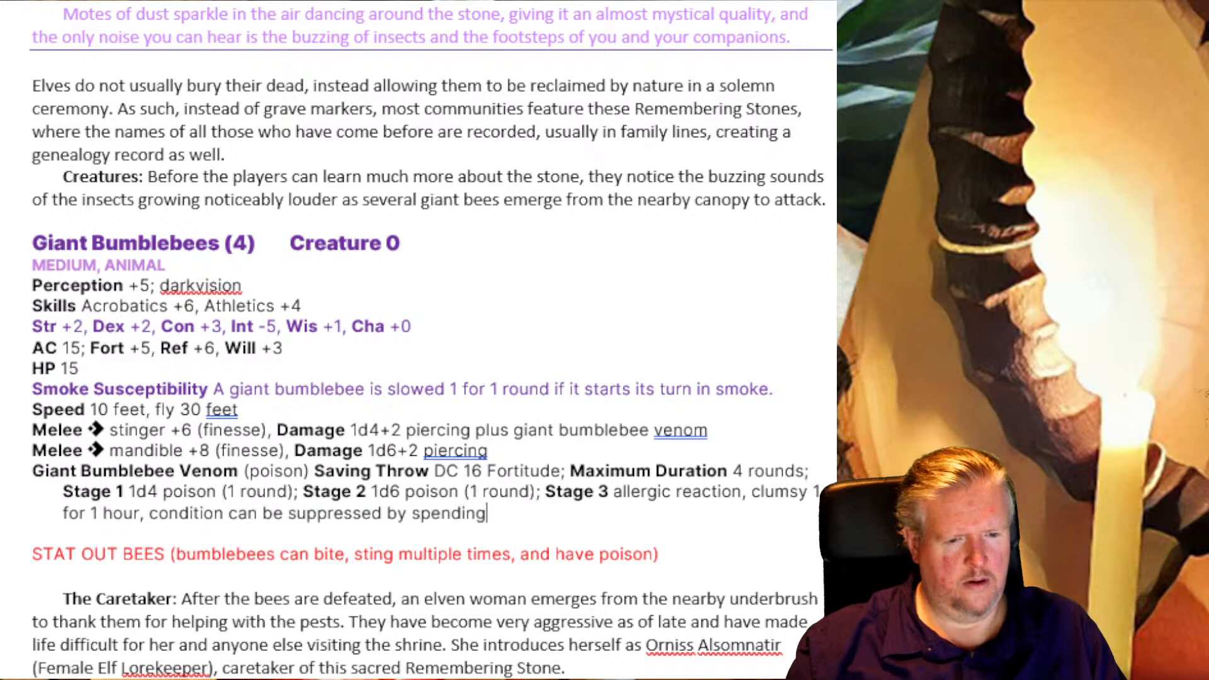
type(" 1 action to")
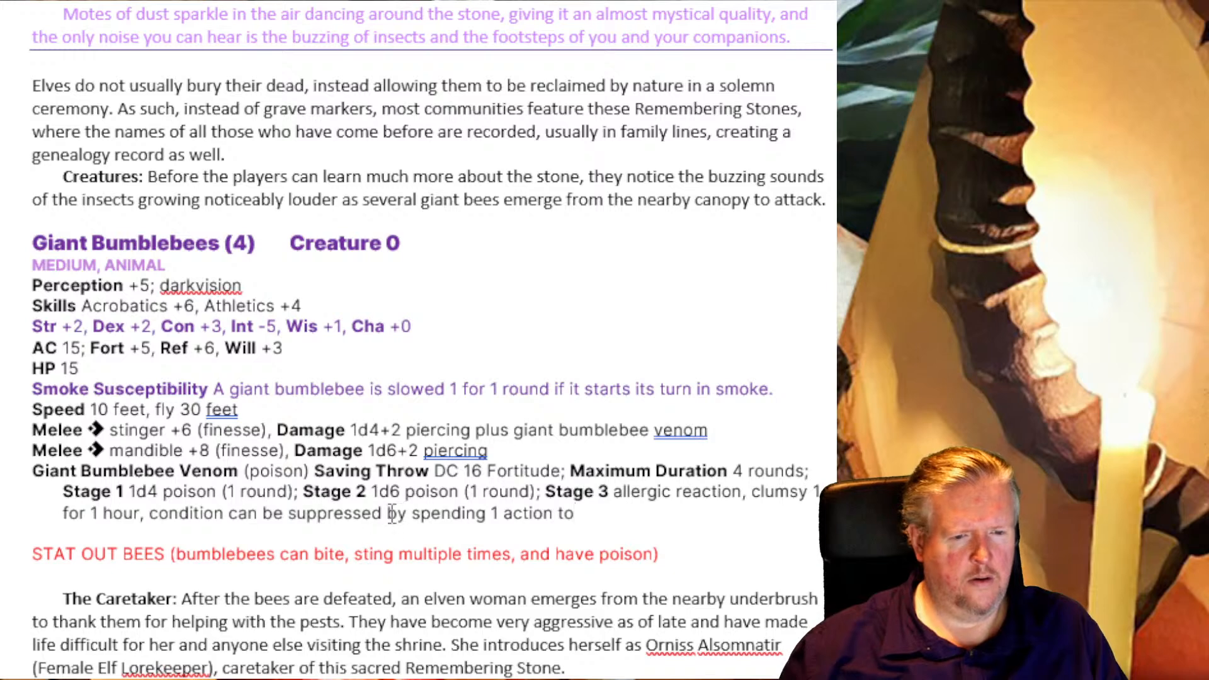
Step: Insert "for 1 minute" after "suppressed" in the Stage 3 effect and end the sentence with "scratch the wound."
type(" for 1 minut")
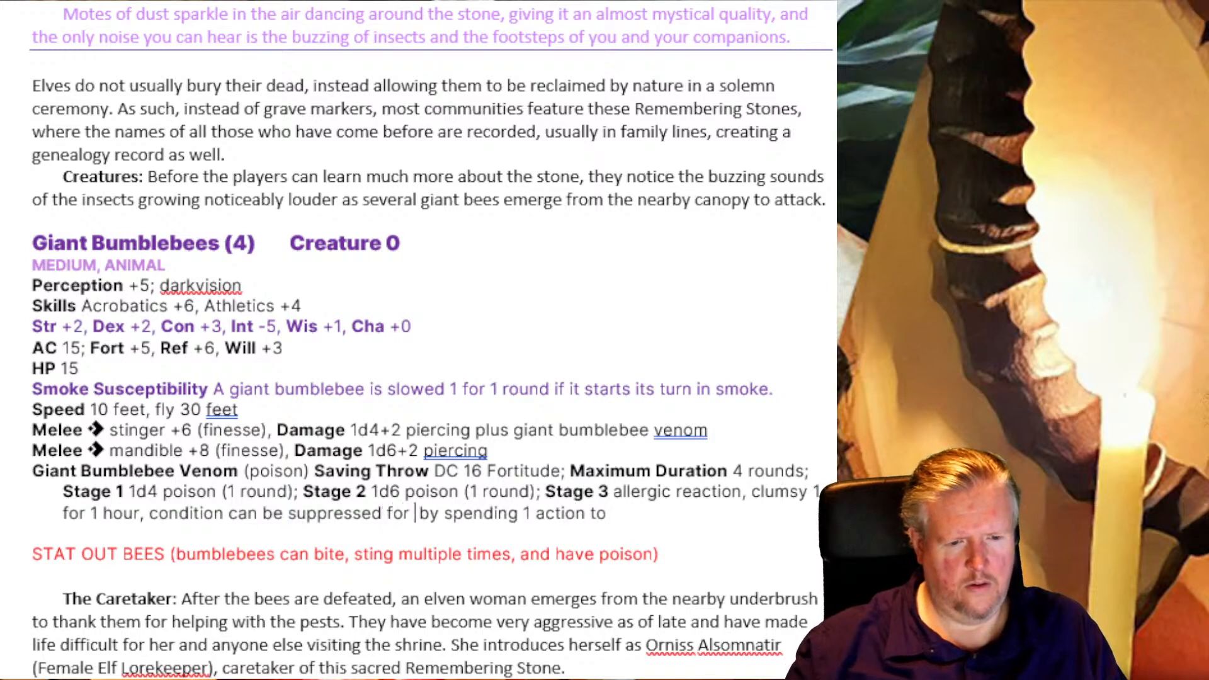
type("e")
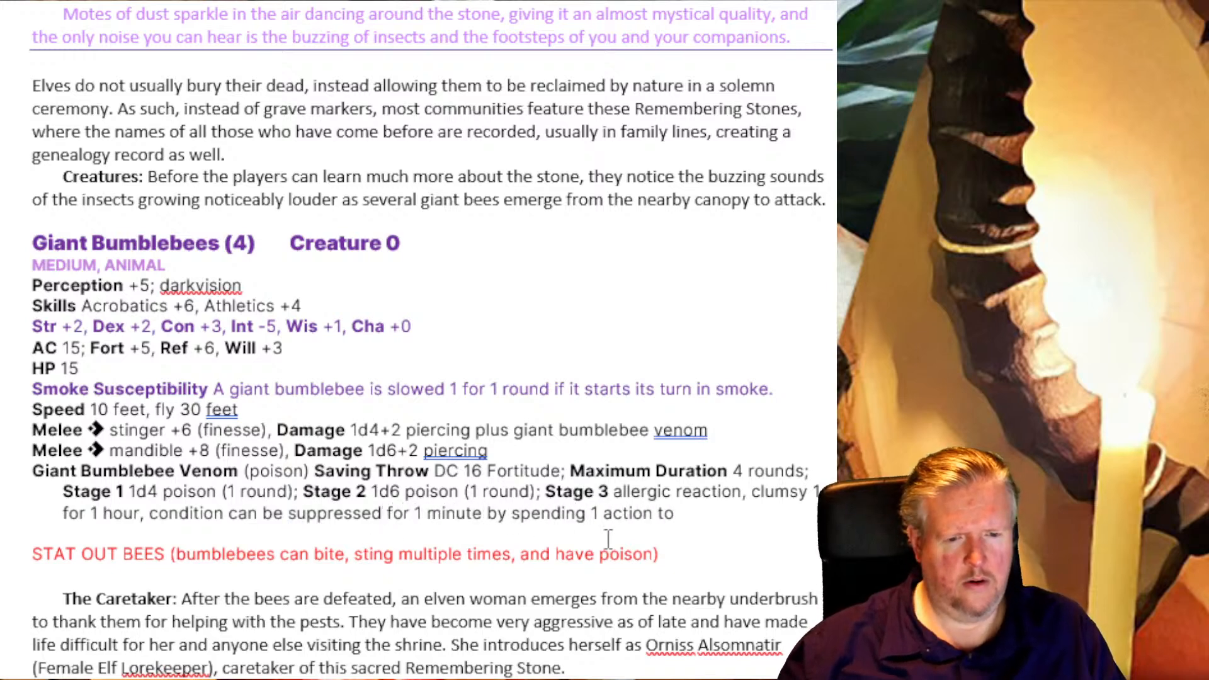
type(" by spending 1 action to scr")
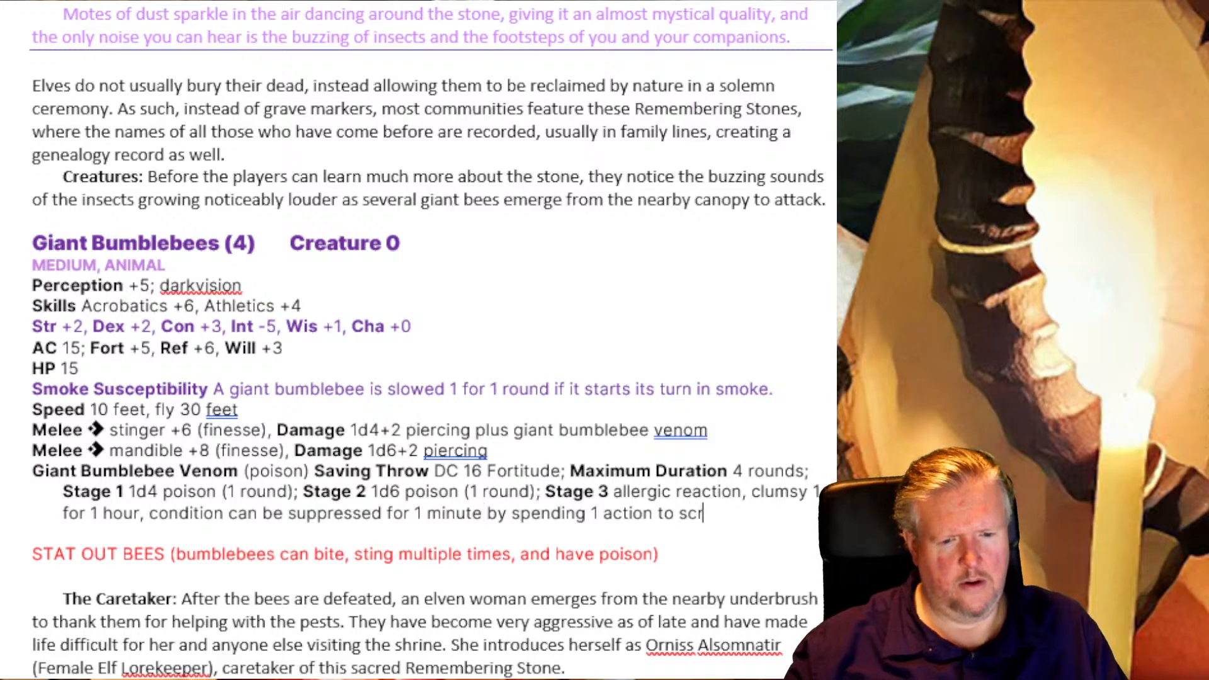
type("atch the woun")
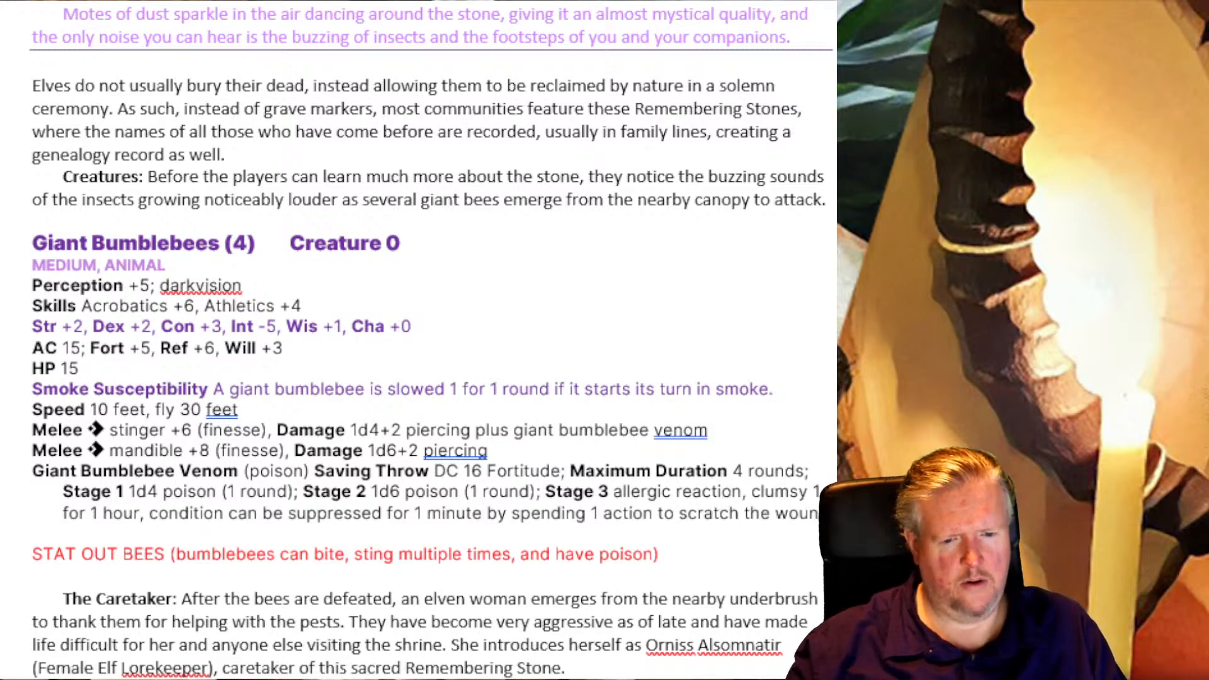
type("d.")
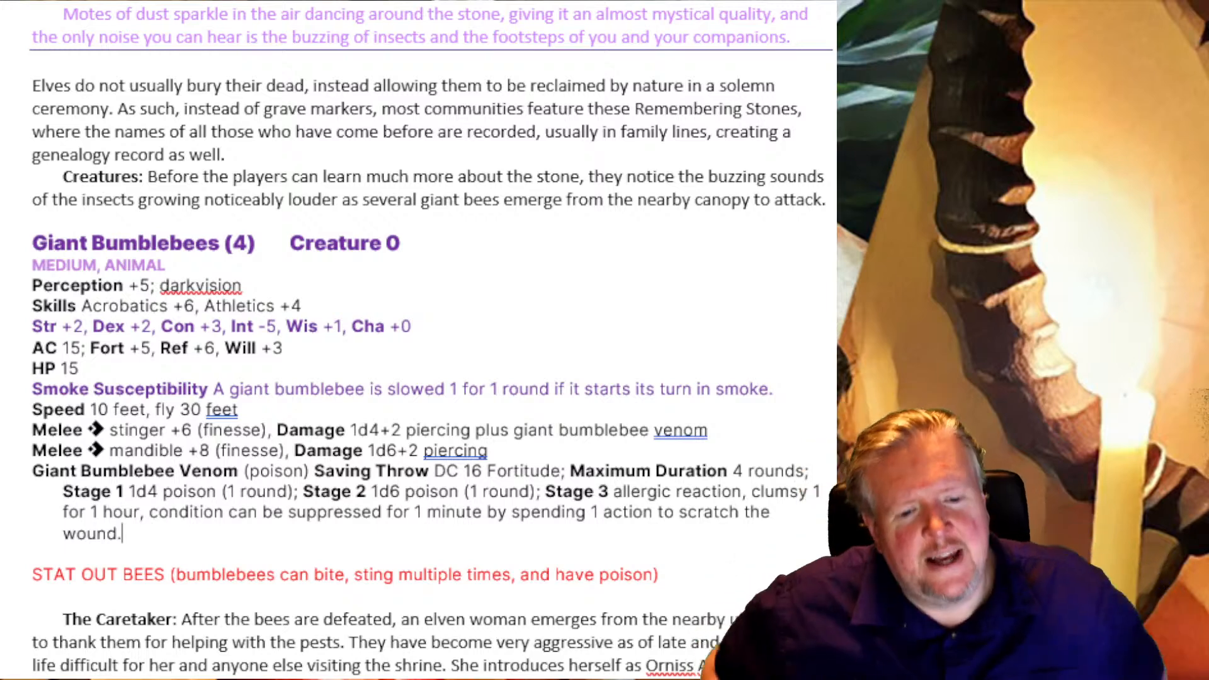
Step: Replace the whole Stage 3 effect of the bumblebee venom with "allergic reaction"
left_click_drag(598, 492, 345, 534)
left_click(628, 509)
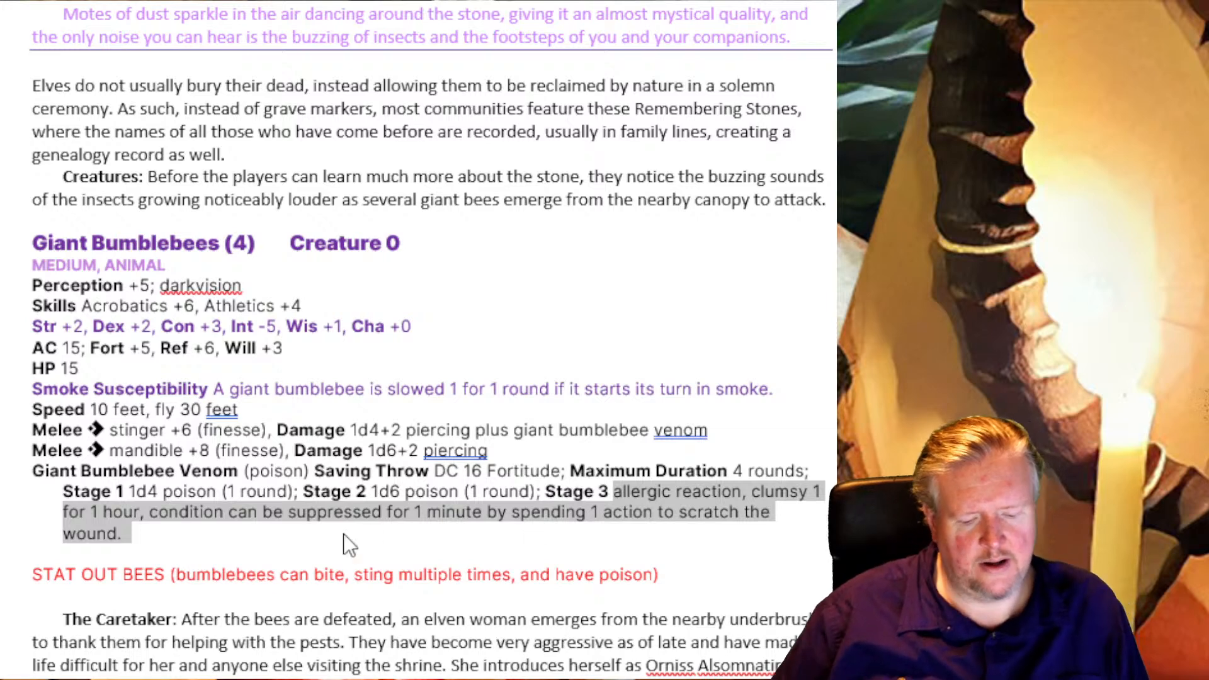
type("allergic reactions")
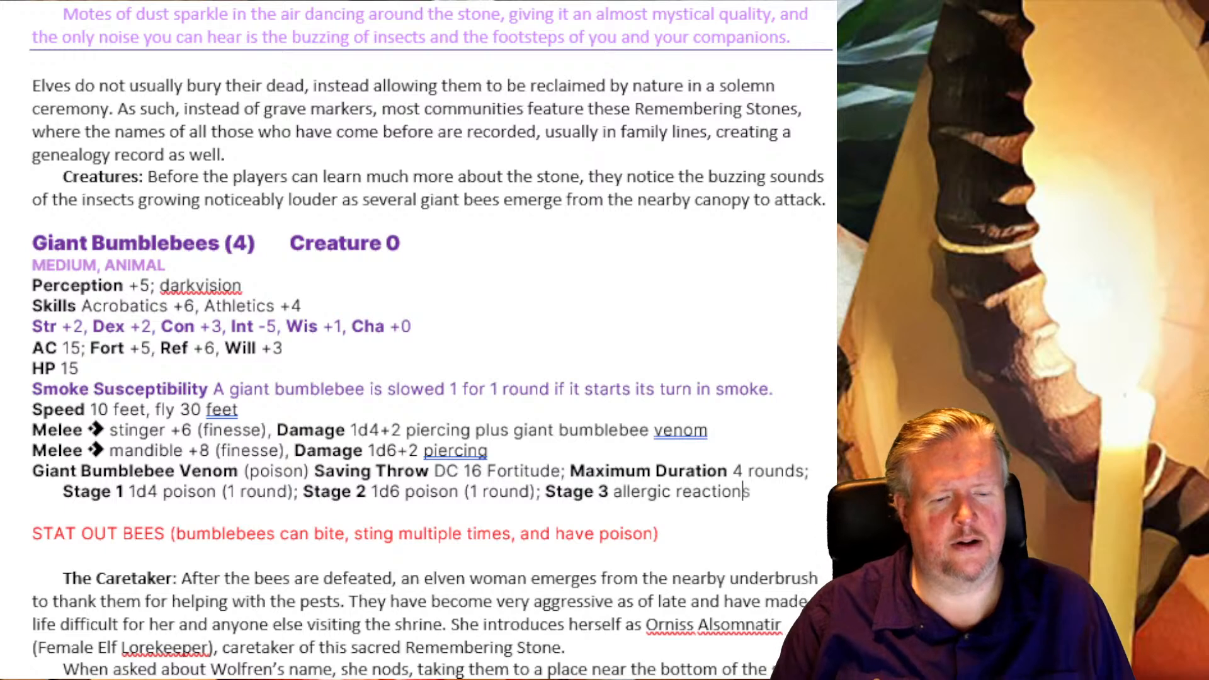
key("BackSpace")
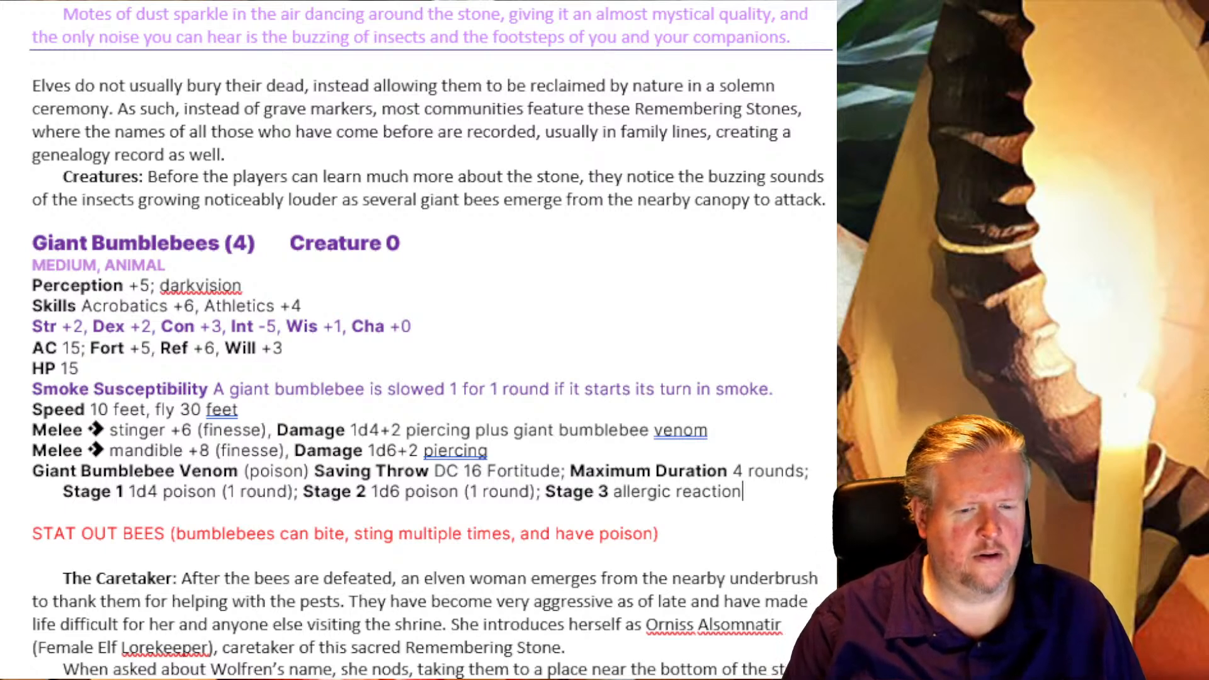
Step: Replace "allergic reaction" after the Stage 3 label with "clumsy 1 (1 hour),"
type(", you")
key("BackSpace")
key("BackSpace")
key("BackSpace")
key("BackSpace")
key("BackSpace")
key("BackSpace")
key("BackSpace")
key("BackSpace")
key("BackSpace")
key("BackSpace")
key("BackSpace")
key("BackSpace")
key("BackSpace")
key("BackSpace")
key("BackSpace")
key("BackSpace")
key("BackSpace")
key("BackSpace")
key("BackSpace")
key("BackSpace")
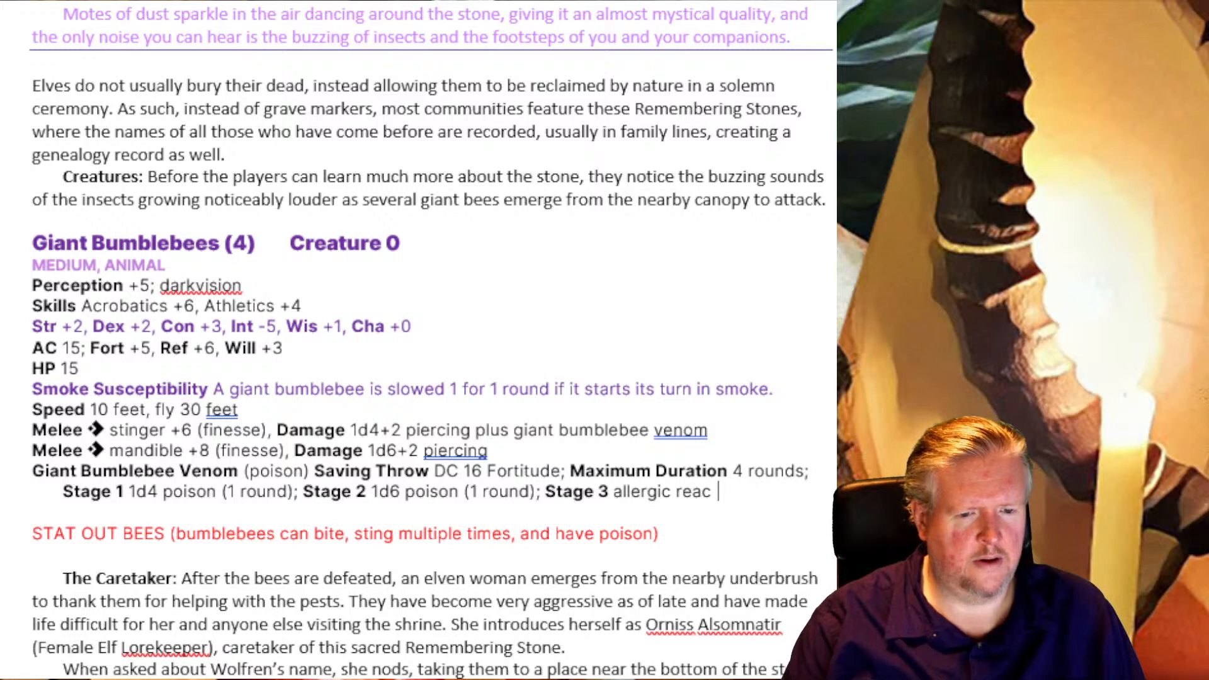
key("BackSpace")
type("clumsy 1 ")
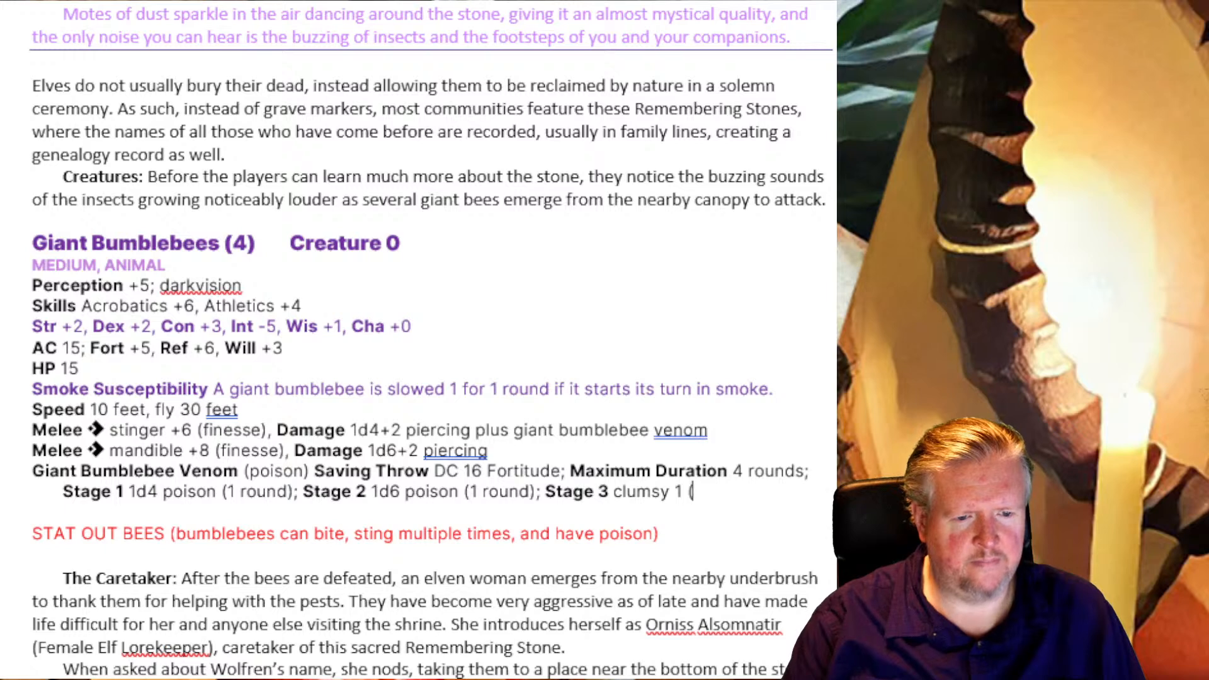
type("(1 hour), ")
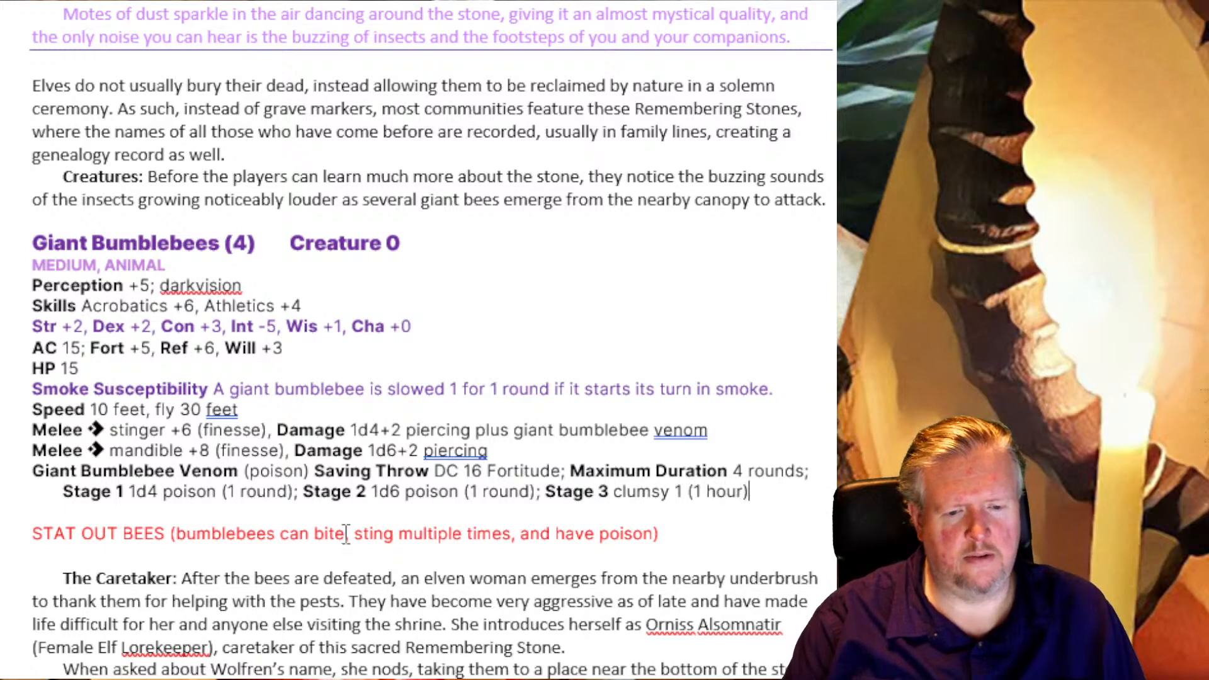
Step: Continue the Stage 3 effect with "this condition can be removed by"
type("this condi")
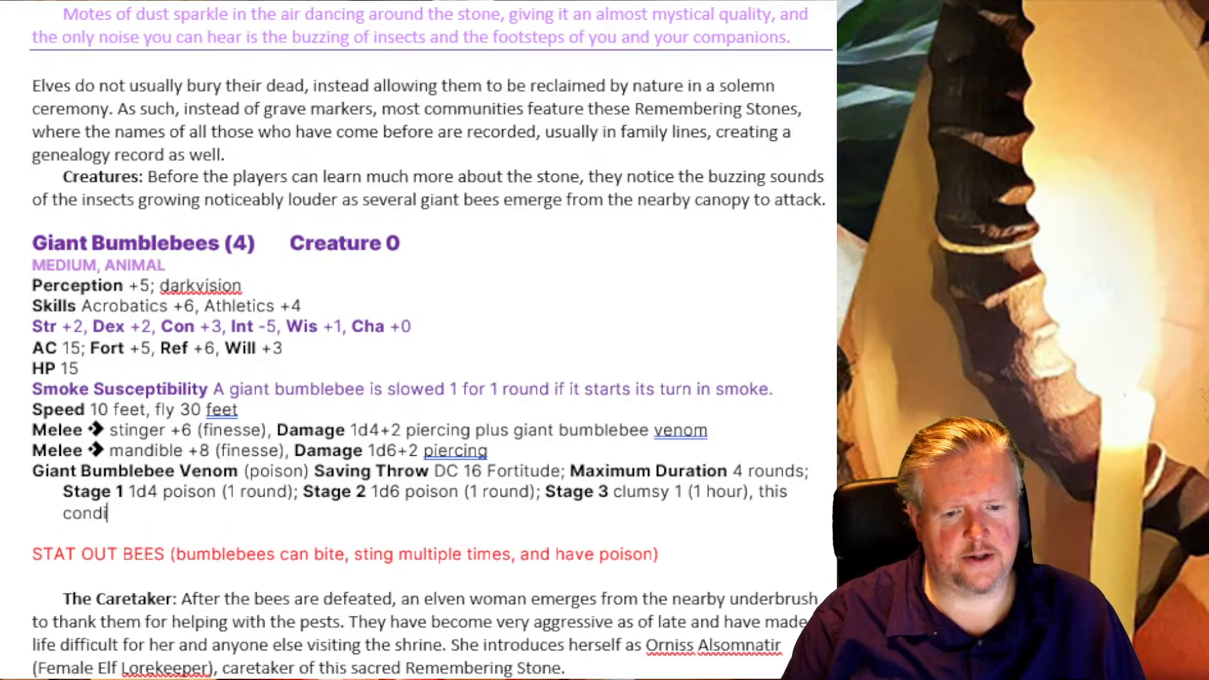
type("tion can be removed")
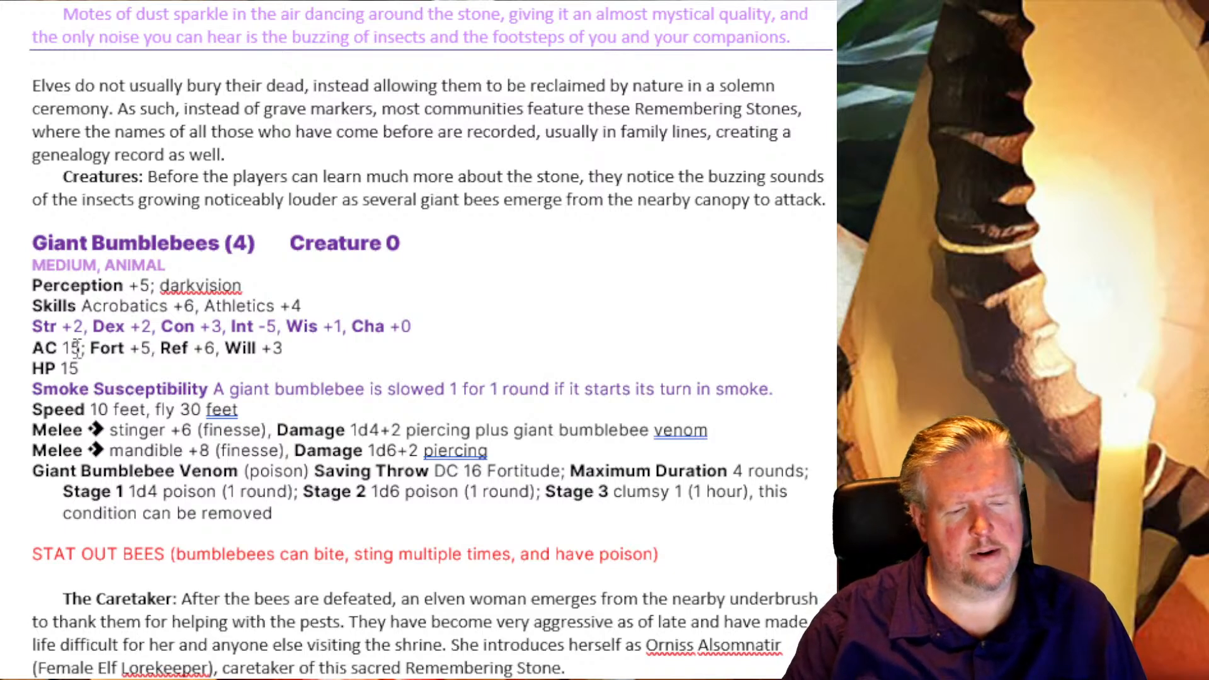
type("by")
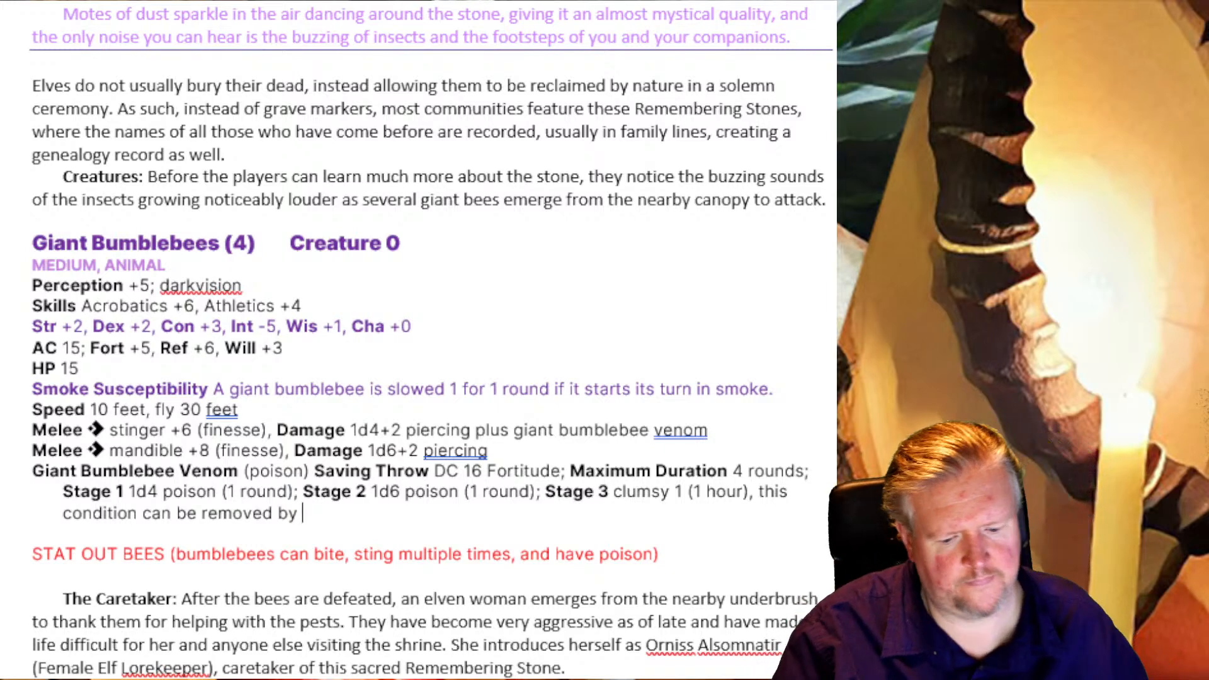
Step: Finish the Stage 3 sentence with "a DC 16 Treat Poison Medicine check."
type("a DC 1")
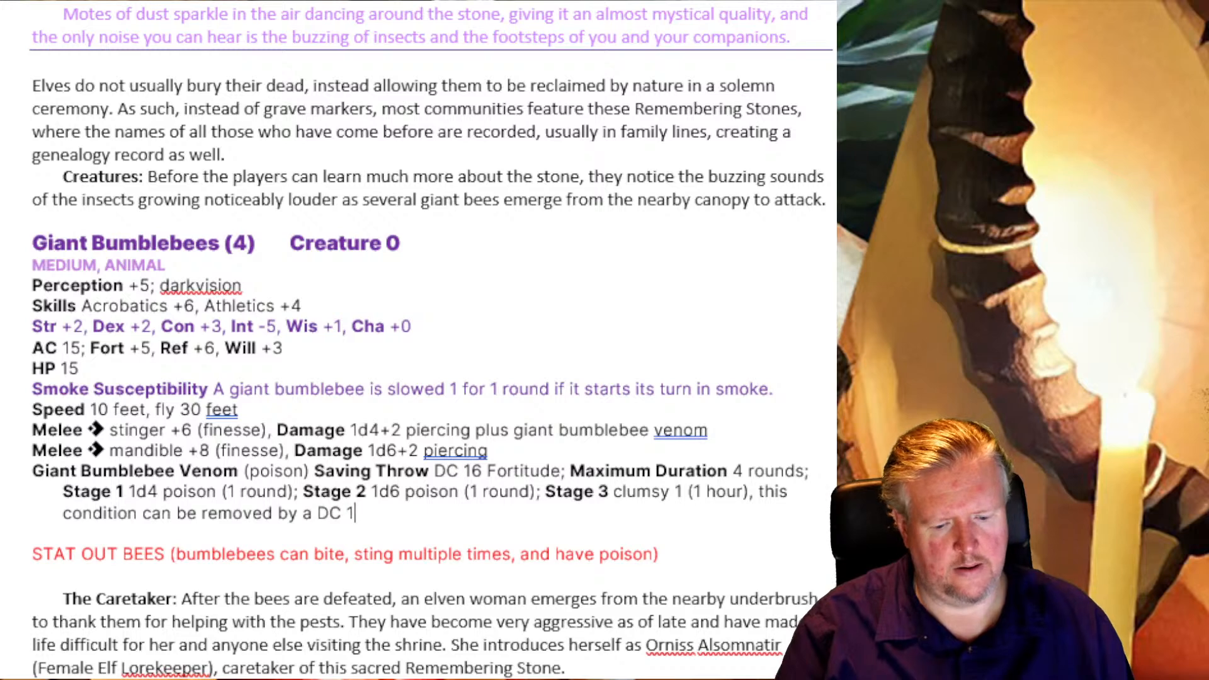
type("6 Treat ")
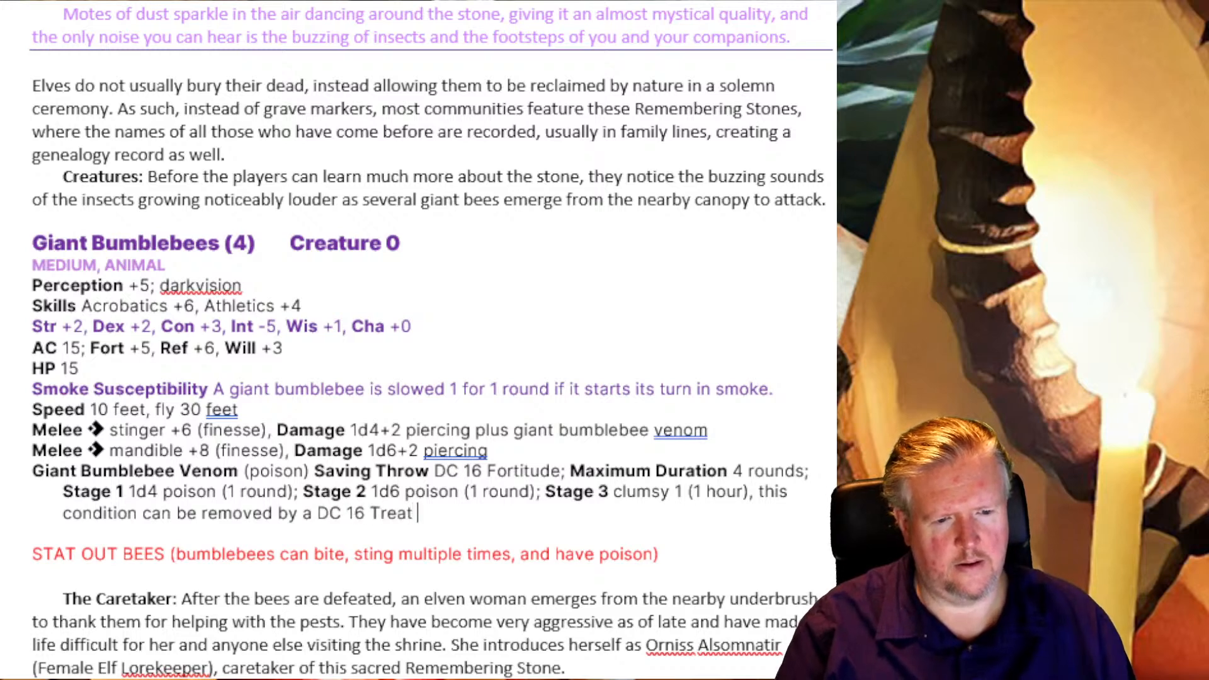
type("POis")
key("BackSpace")
key("BackSpace")
key("BackSpace")
type("oi")
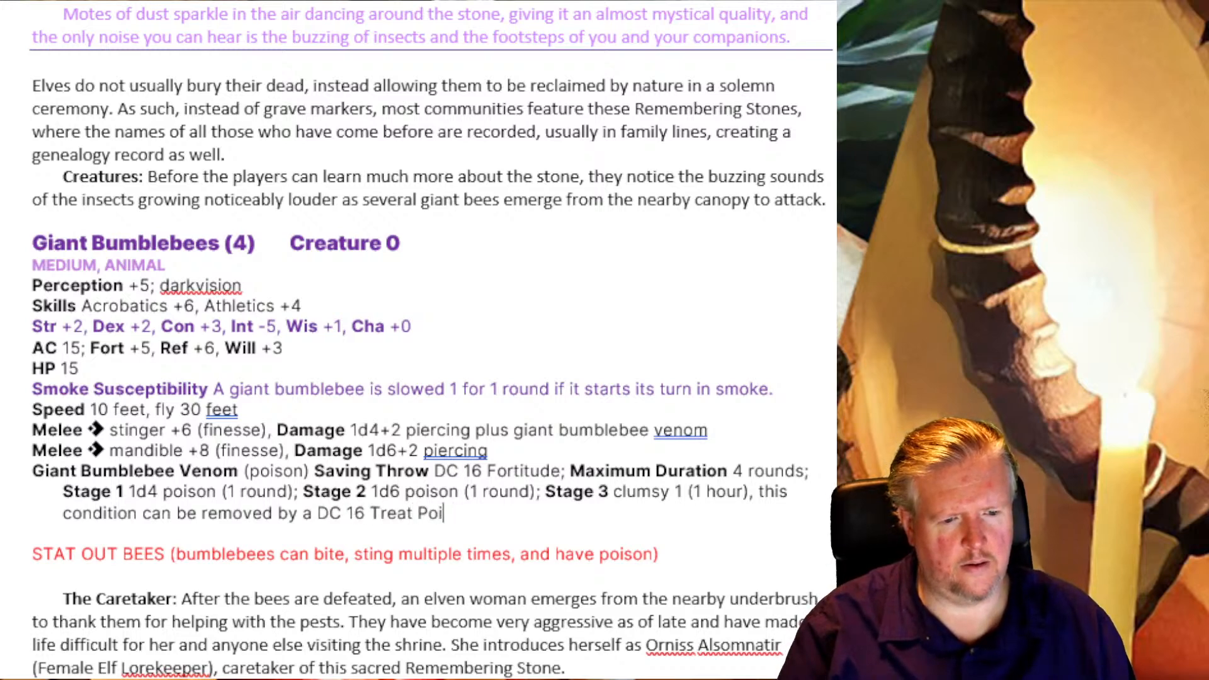
type("son c")
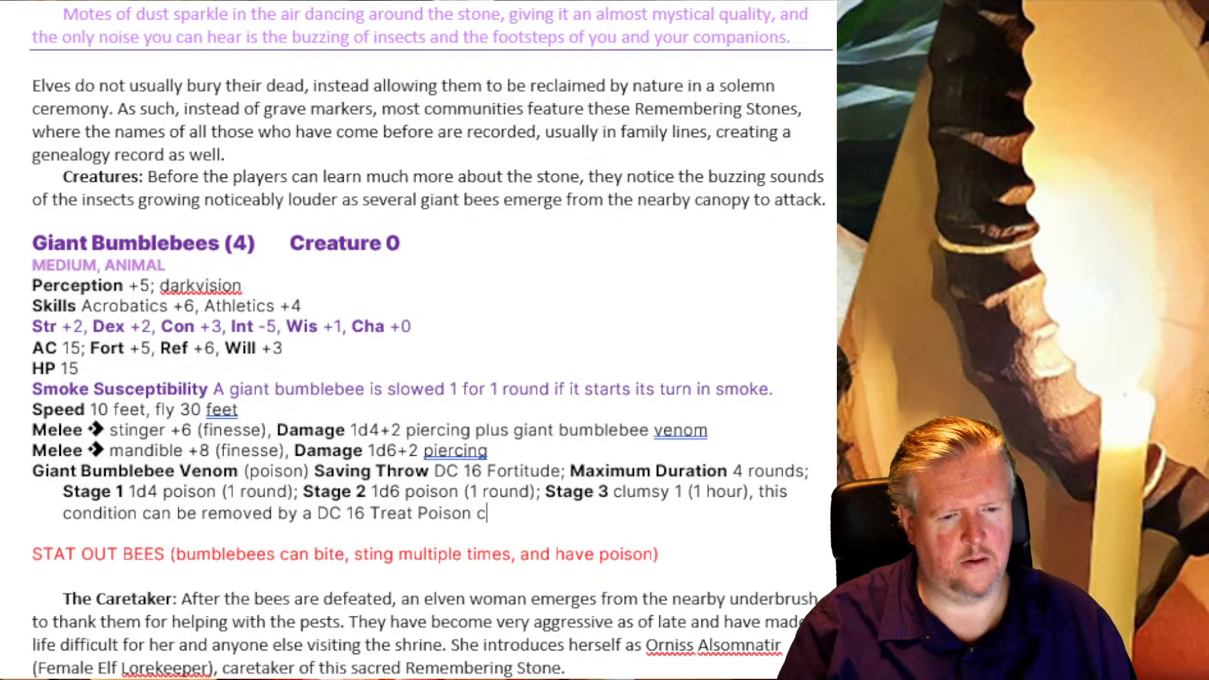
key("BackSpace")
type("m")
key("BackSpace")
type("Med")
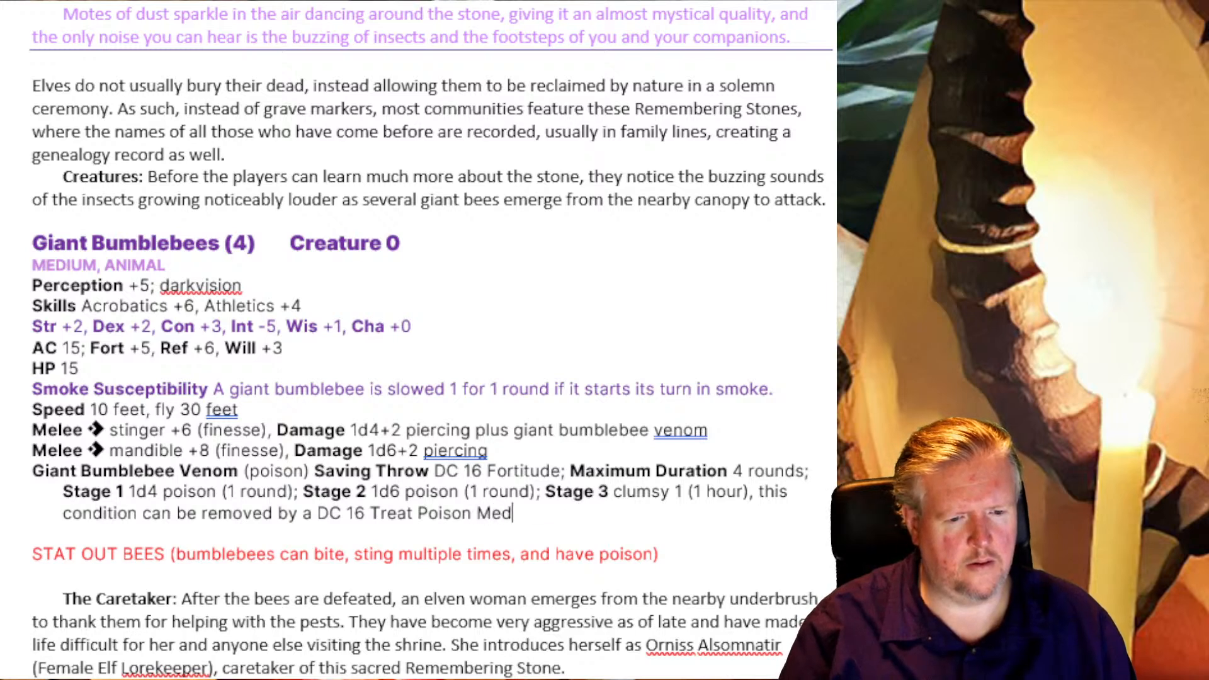
type("icine check")
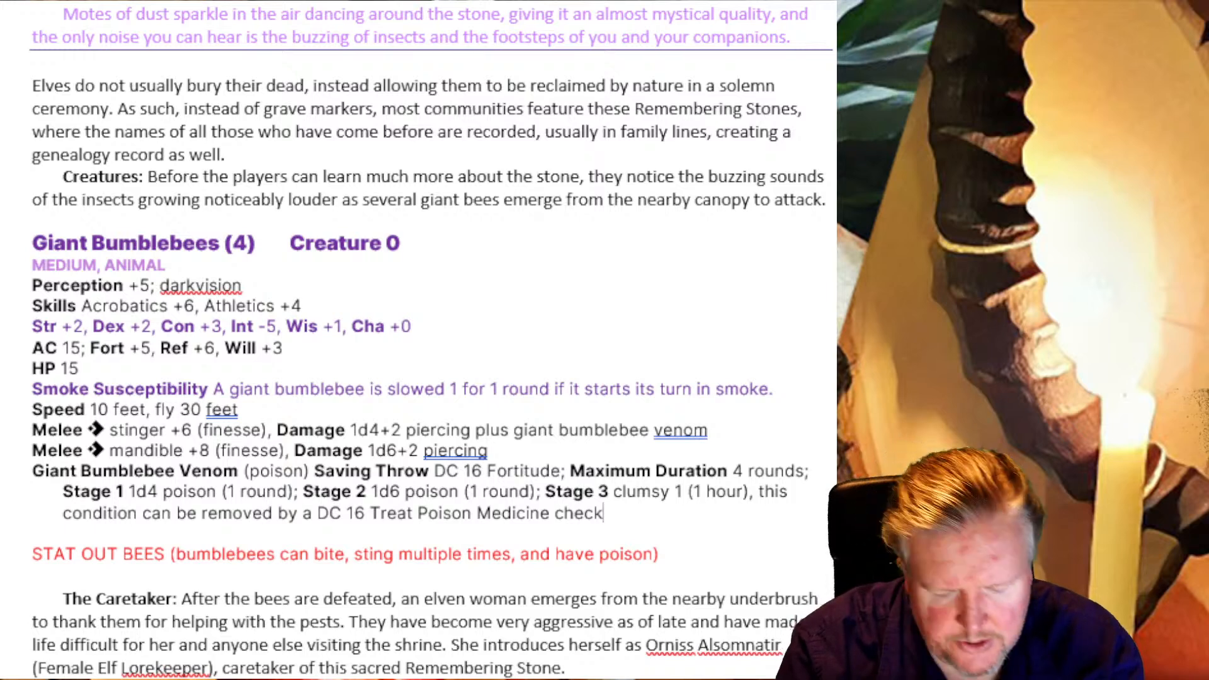
type(".")
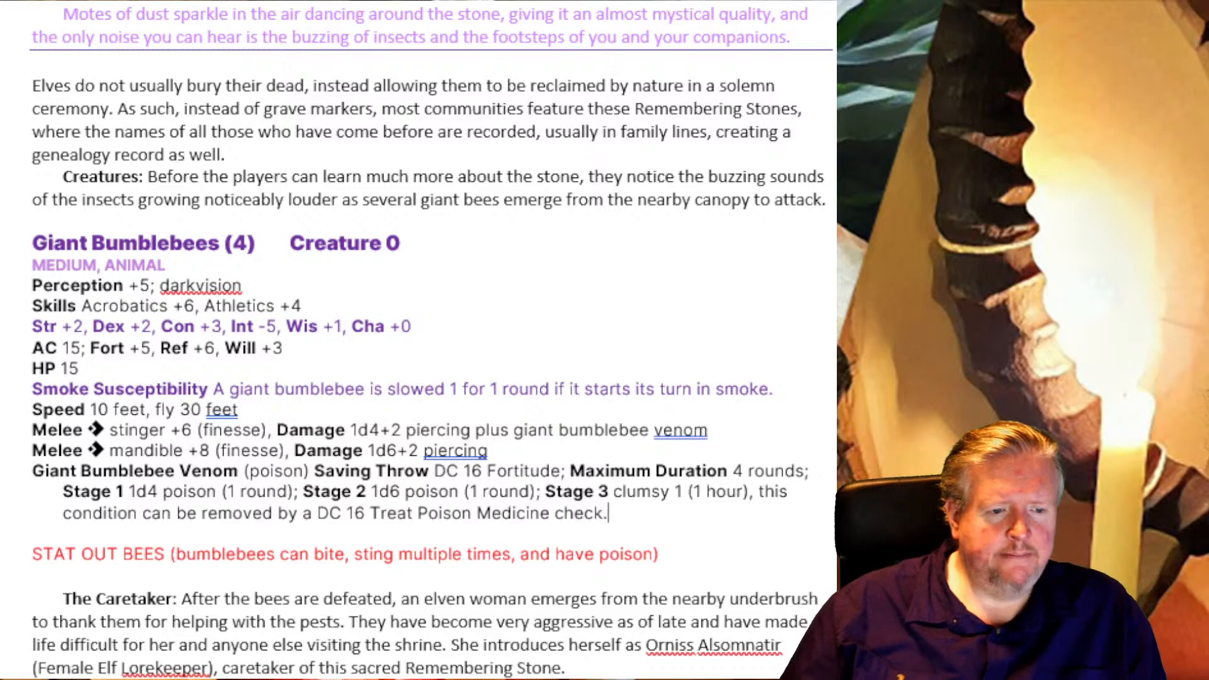
Step: Delete the red "STAT OUT BEES" placeholder note and the extra blank line above The Caretaker paragraph
left_click(310, 540)
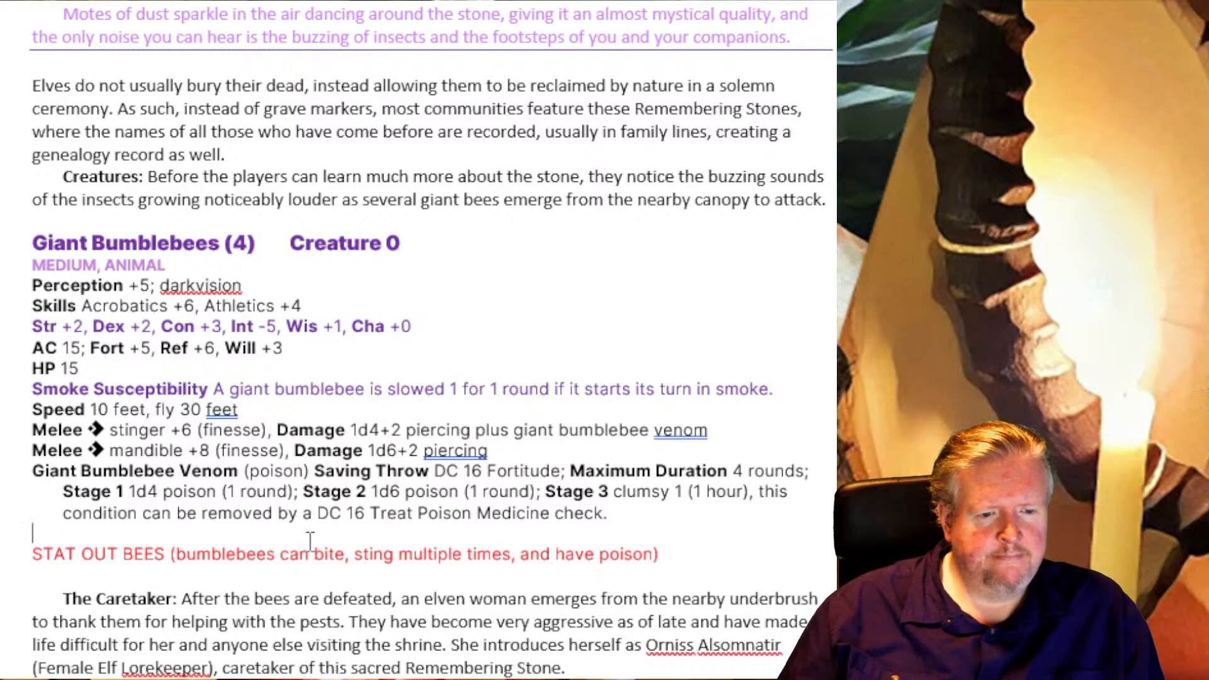
triple_click(244, 554)
key("BackSpace")
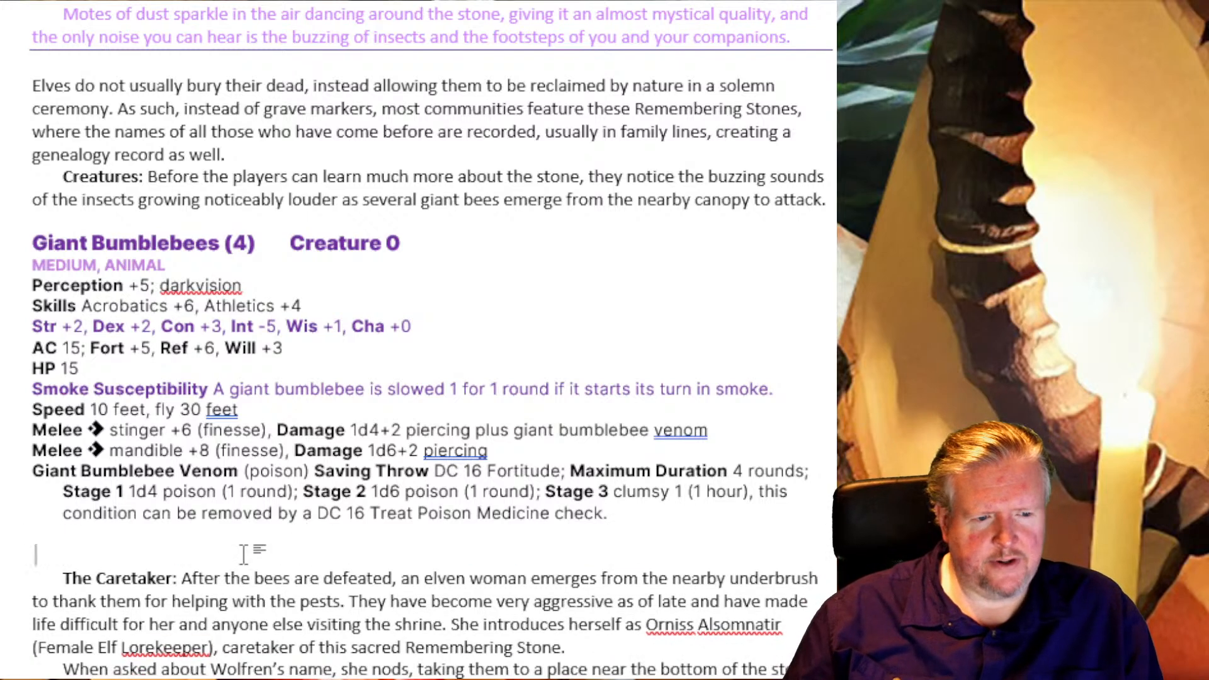
key("BackSpace")
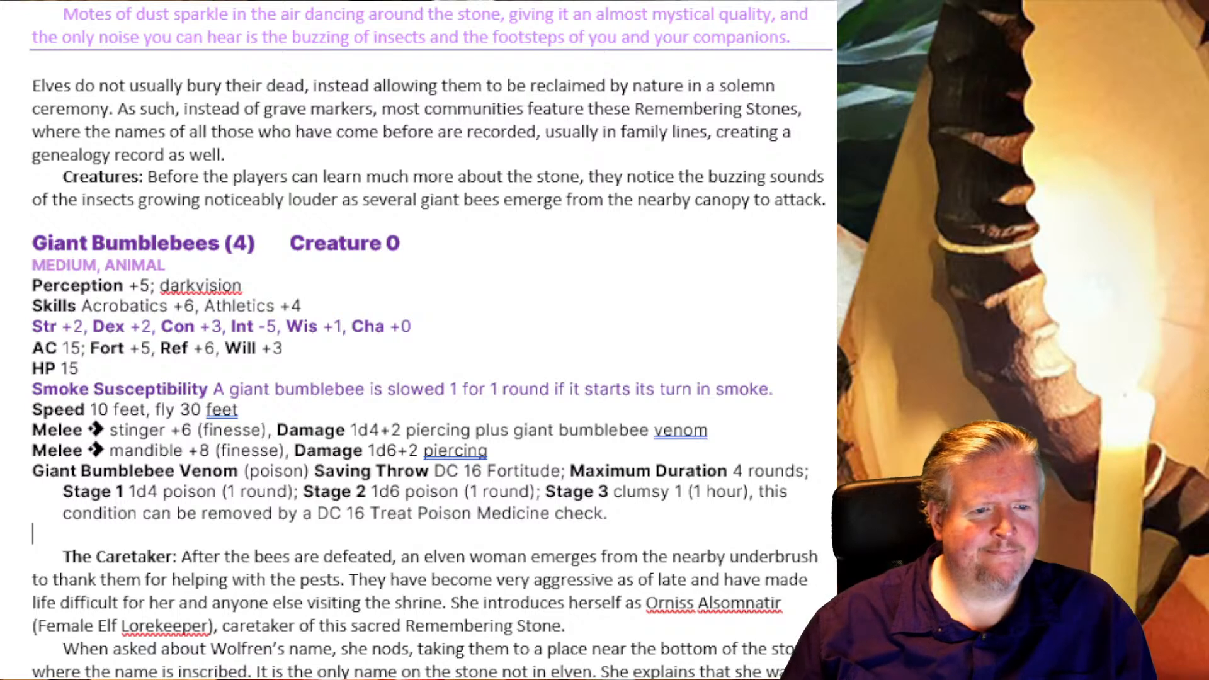